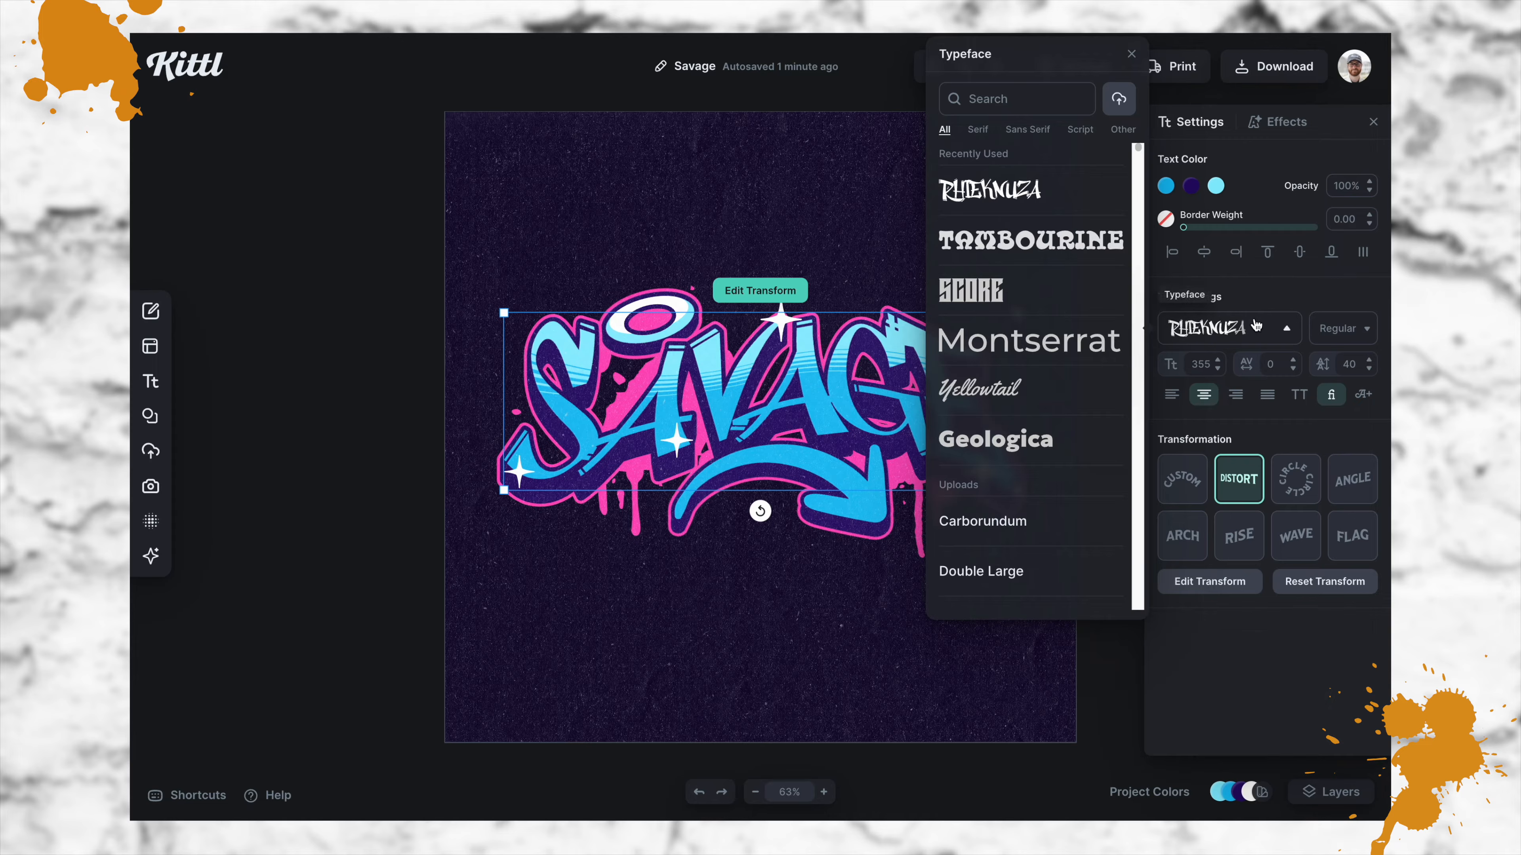
- Examine the pink splatter and drop pieces in the Splatter object group of the Savage design
{"action": "left_click", "coordinate": [922, 520]}
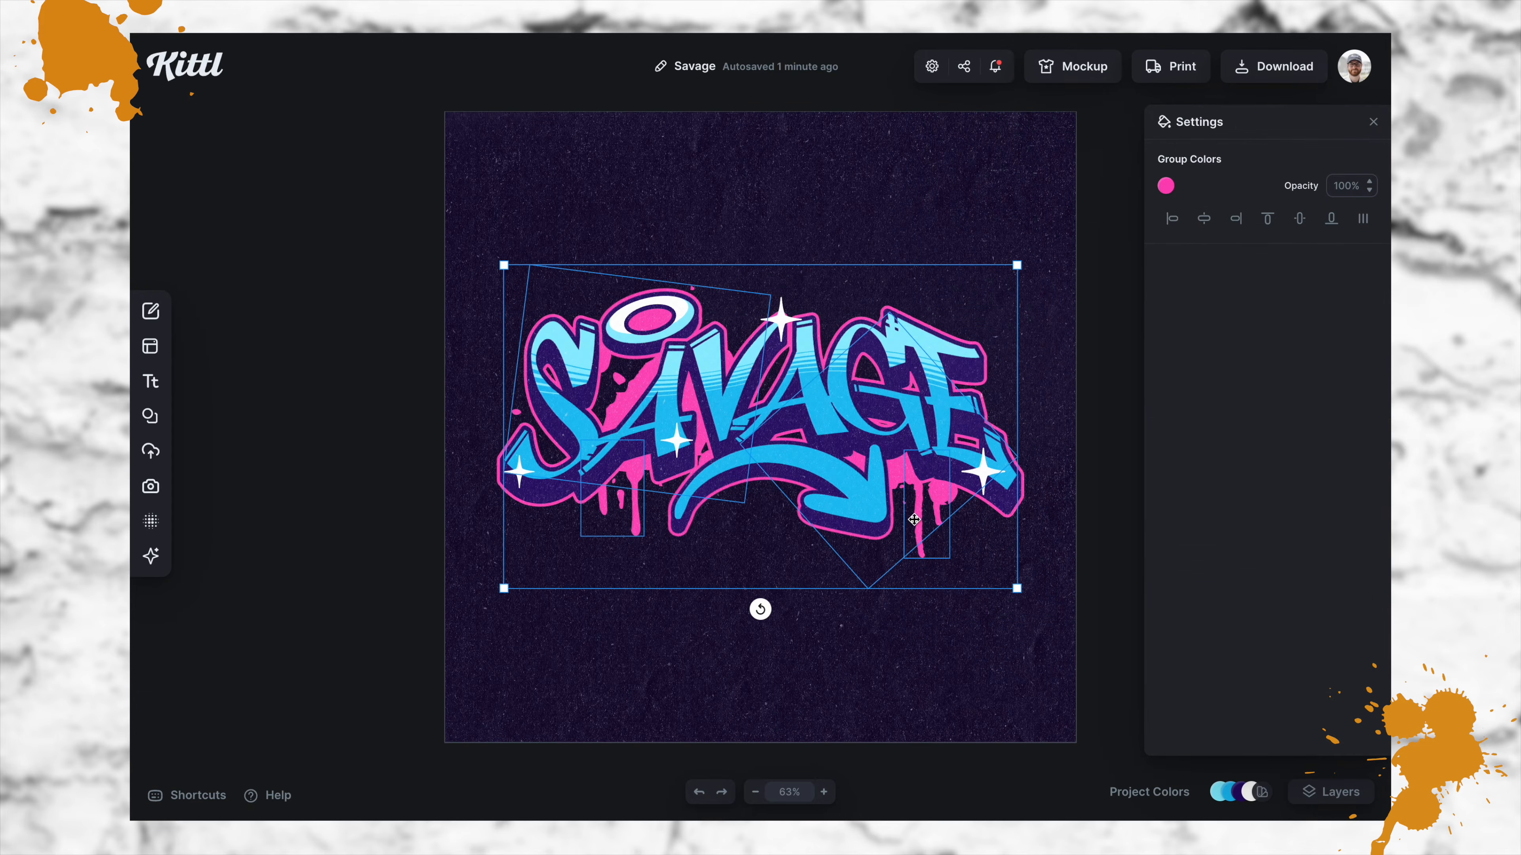
{"action": "left_click", "coordinate": [1331, 792]}
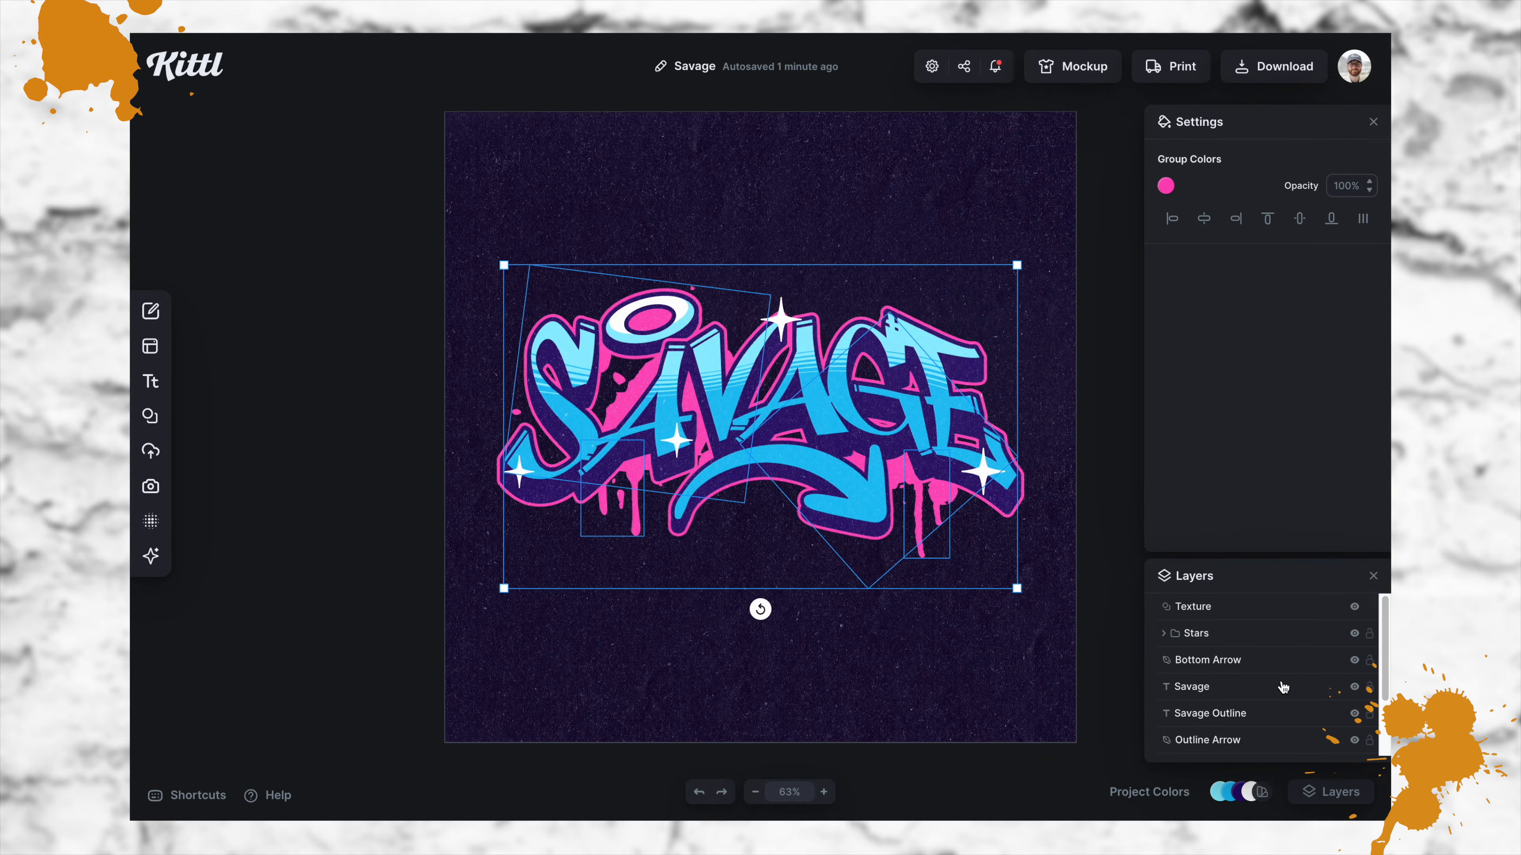
{"action": "left_click", "coordinate": [1163, 716]}
{"action": "scroll", "coordinate": [1245, 671], "scroll_direction": "down", "scroll_amount": 2}
{"action": "left_click", "coordinate": [1236, 638]}
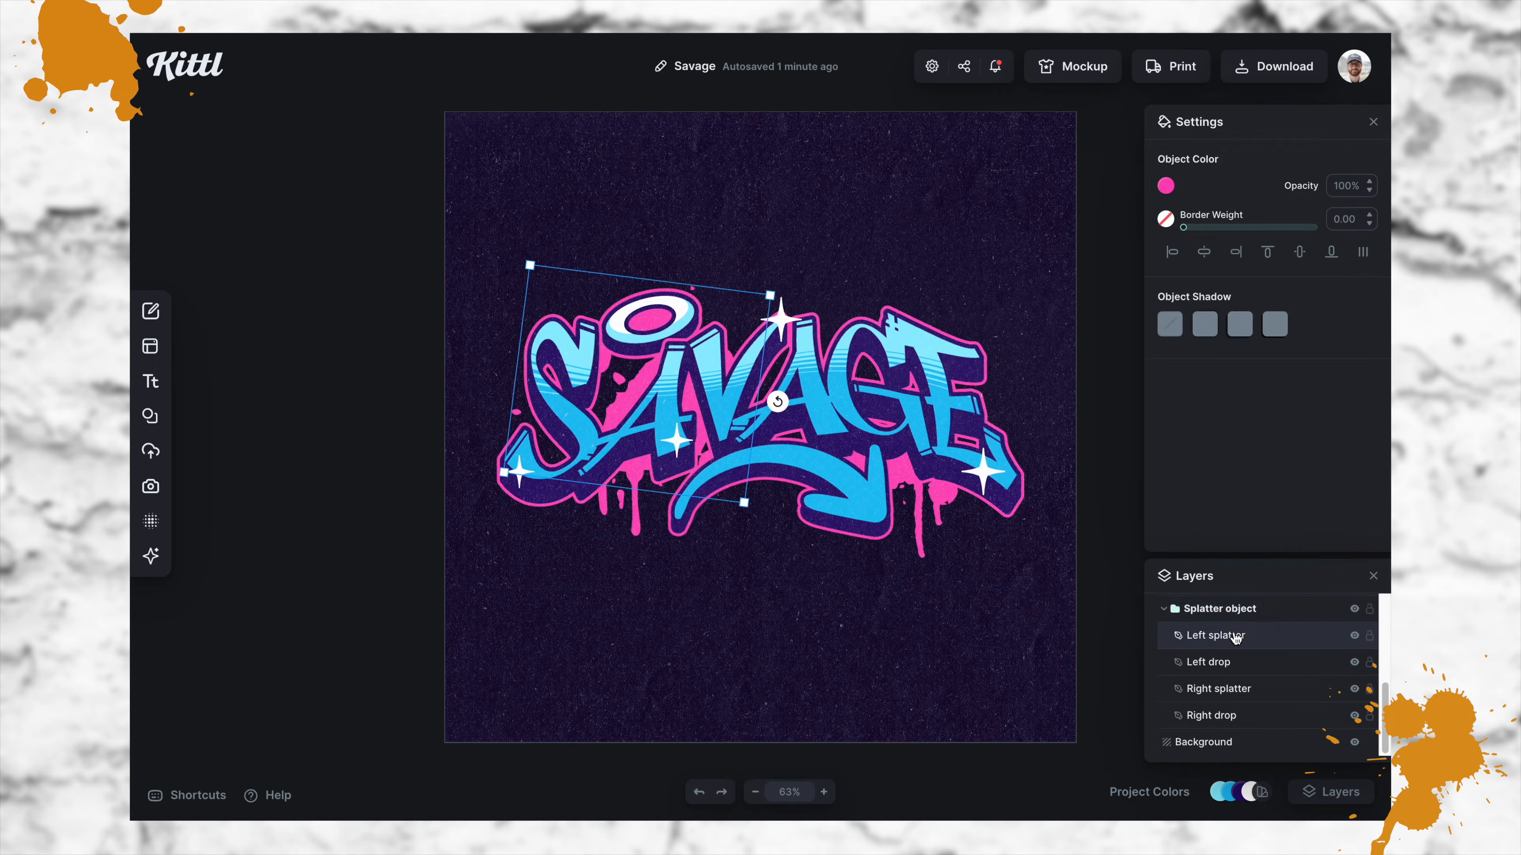
{"action": "left_click", "coordinate": [1231, 667]}
{"action": "left_click", "coordinate": [1229, 689]}
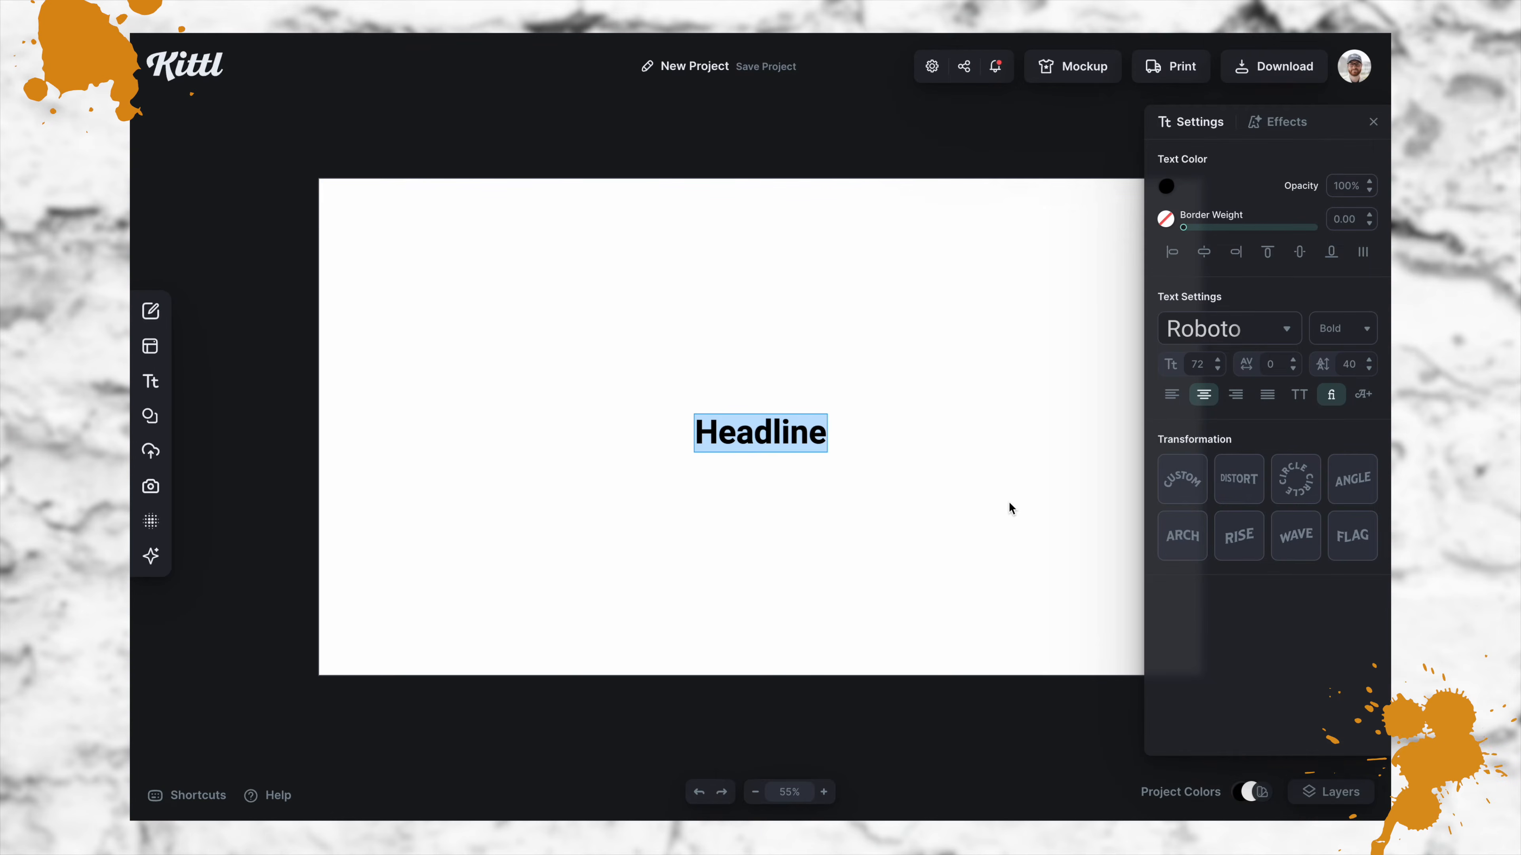
- Replace the headline text with "Splatter!" and enlarge it to about size 312
{"action": "type", "text": "Spl"}
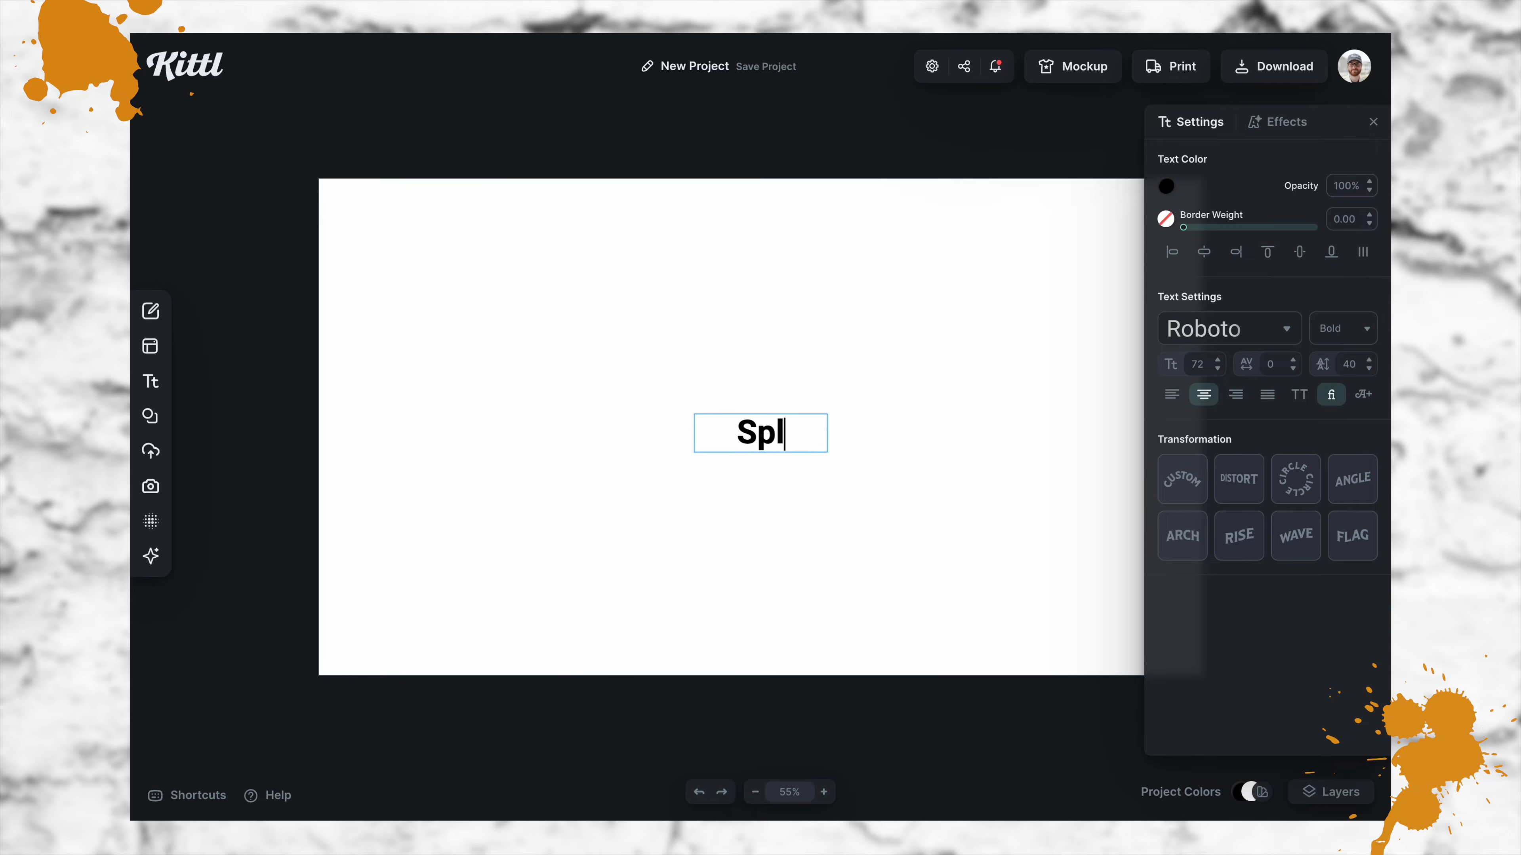
{"action": "type", "text": "atter"}
{"action": "key", "text": "BackSpace"}
{"action": "type", "text": "!"}
{"action": "key", "text": "Escape"}
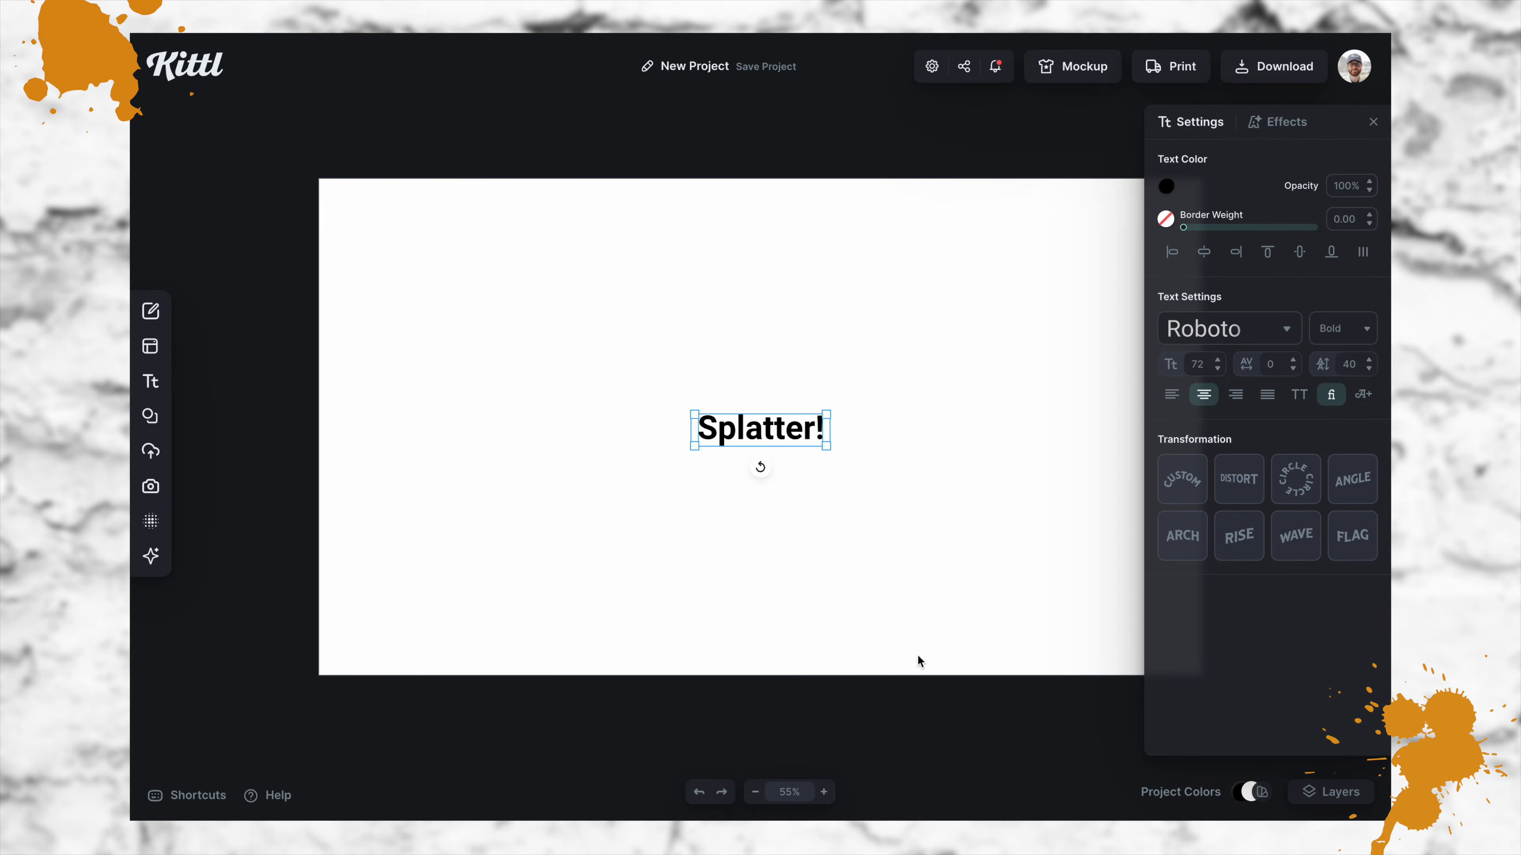
{"action": "left_click_drag", "start_coordinate": [826, 416], "coordinate": [1015, 329]}
{"action": "scroll", "coordinate": [934, 546], "scroll_direction": "right", "scroll_amount": 1}
- Try Liquid Sun and Zill Spills, settle on the recently used graffiti-style typeface, and enlarge the text to about size 345
{"action": "left_click", "coordinate": [1255, 332]}
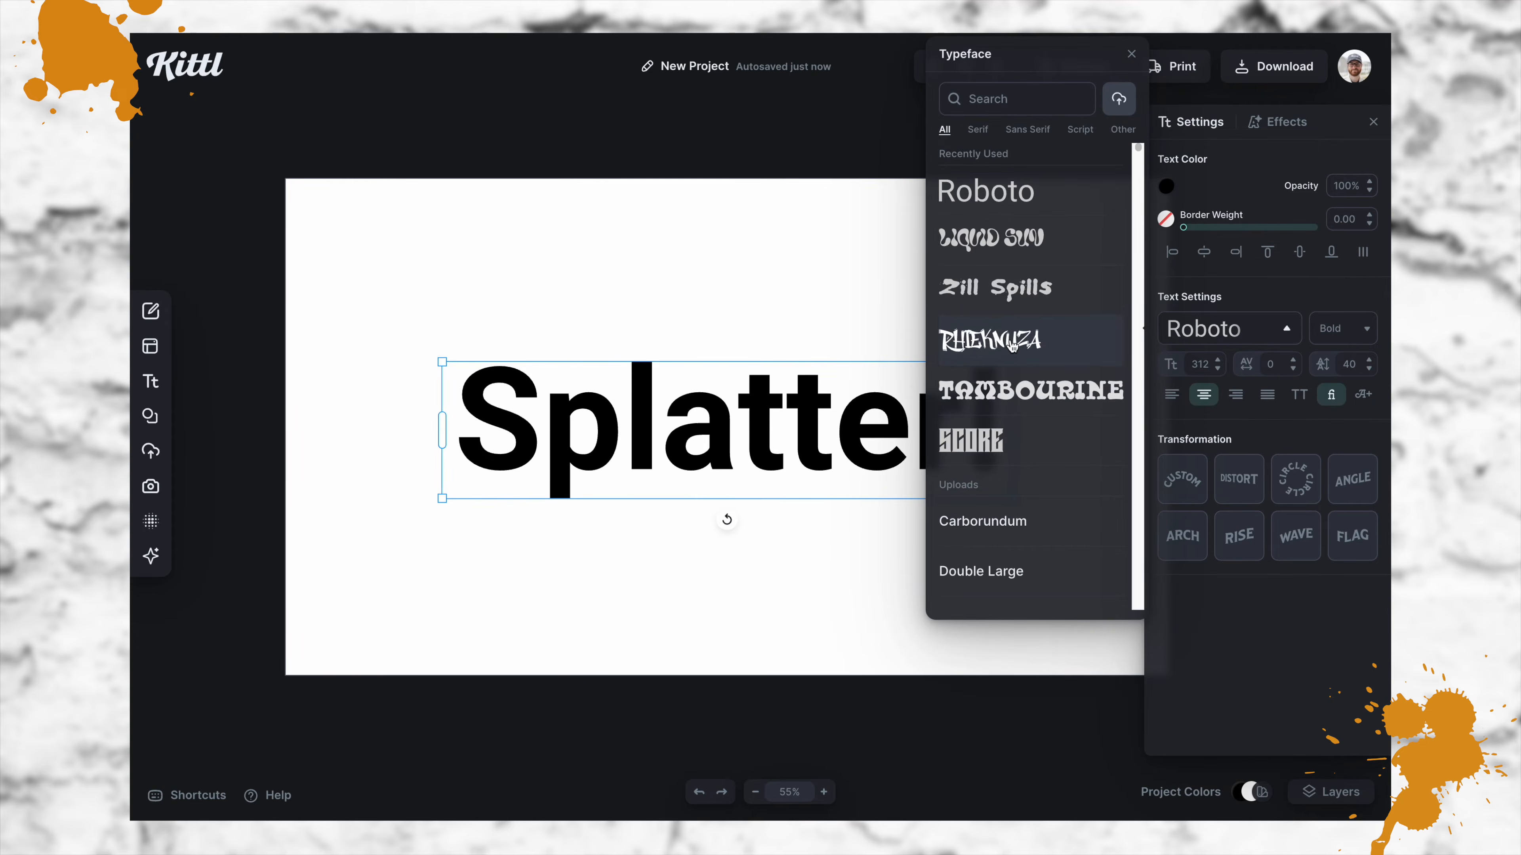
{"action": "left_click", "coordinate": [1031, 240]}
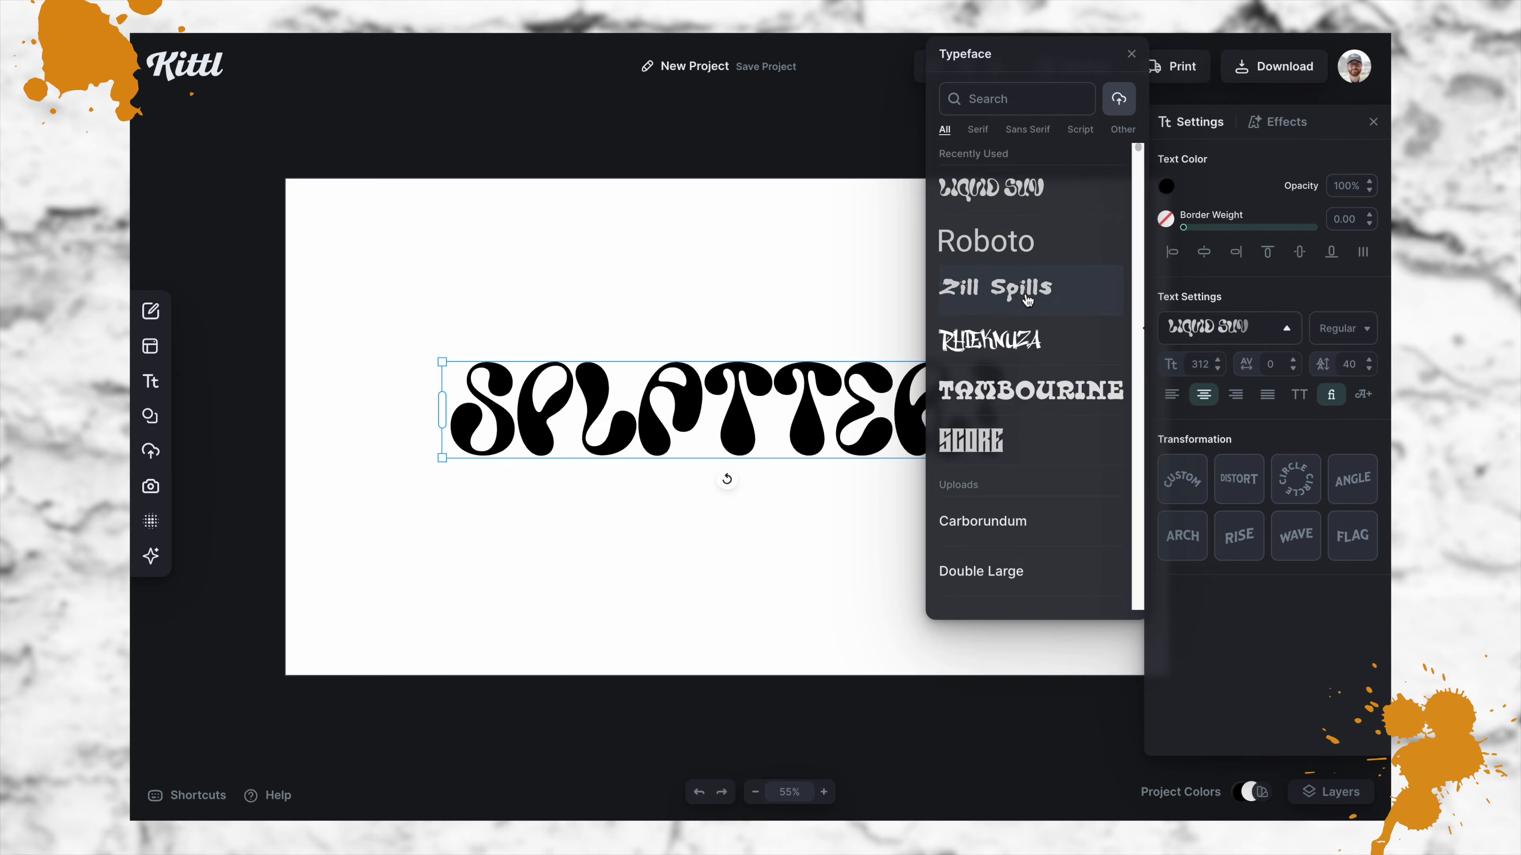
{"action": "left_click", "coordinate": [1014, 292]}
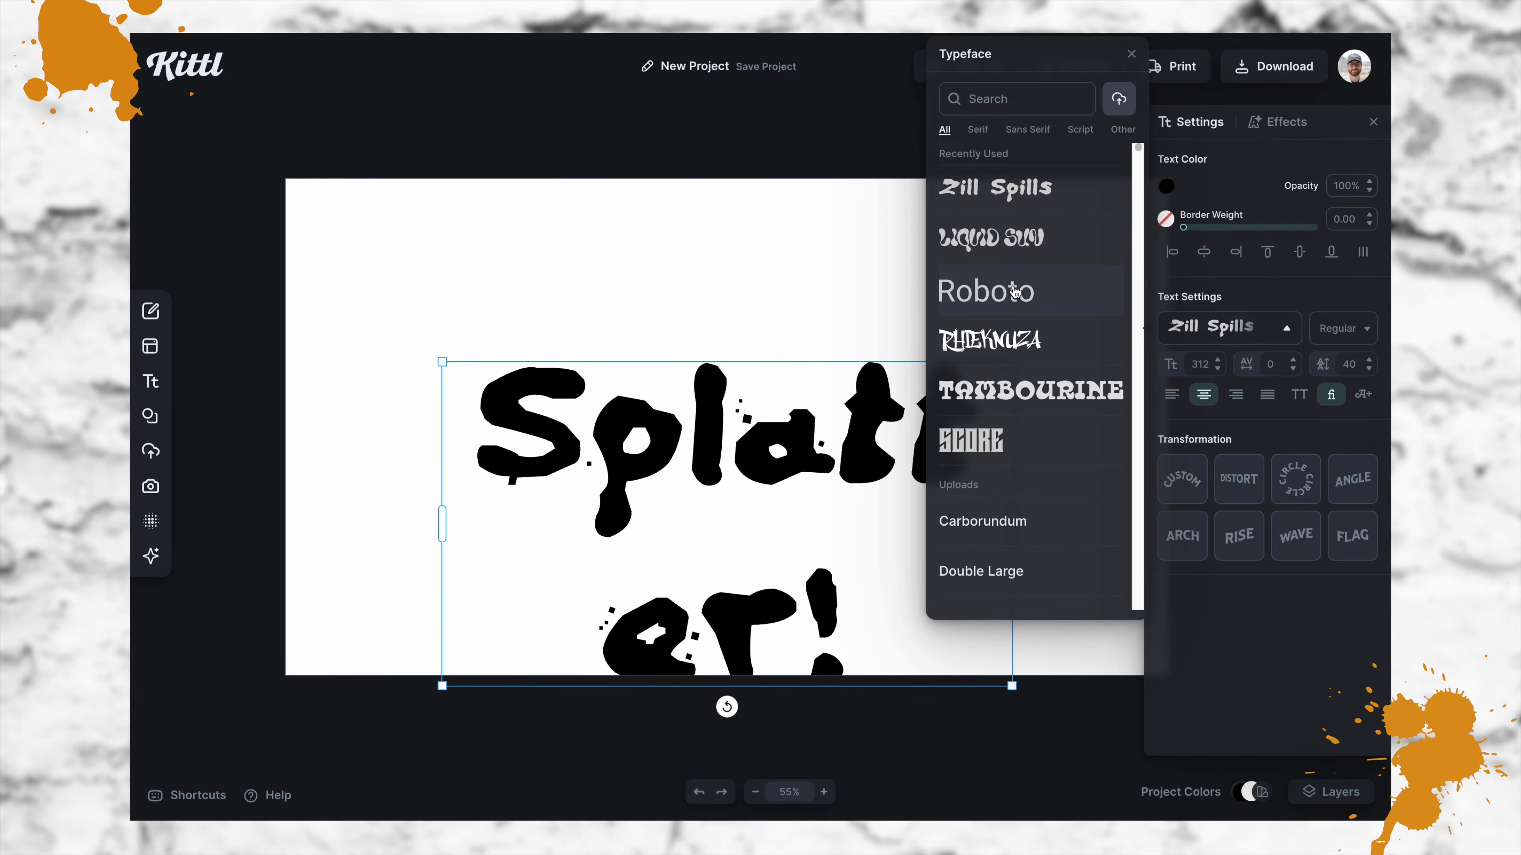
{"action": "left_click", "coordinate": [960, 336]}
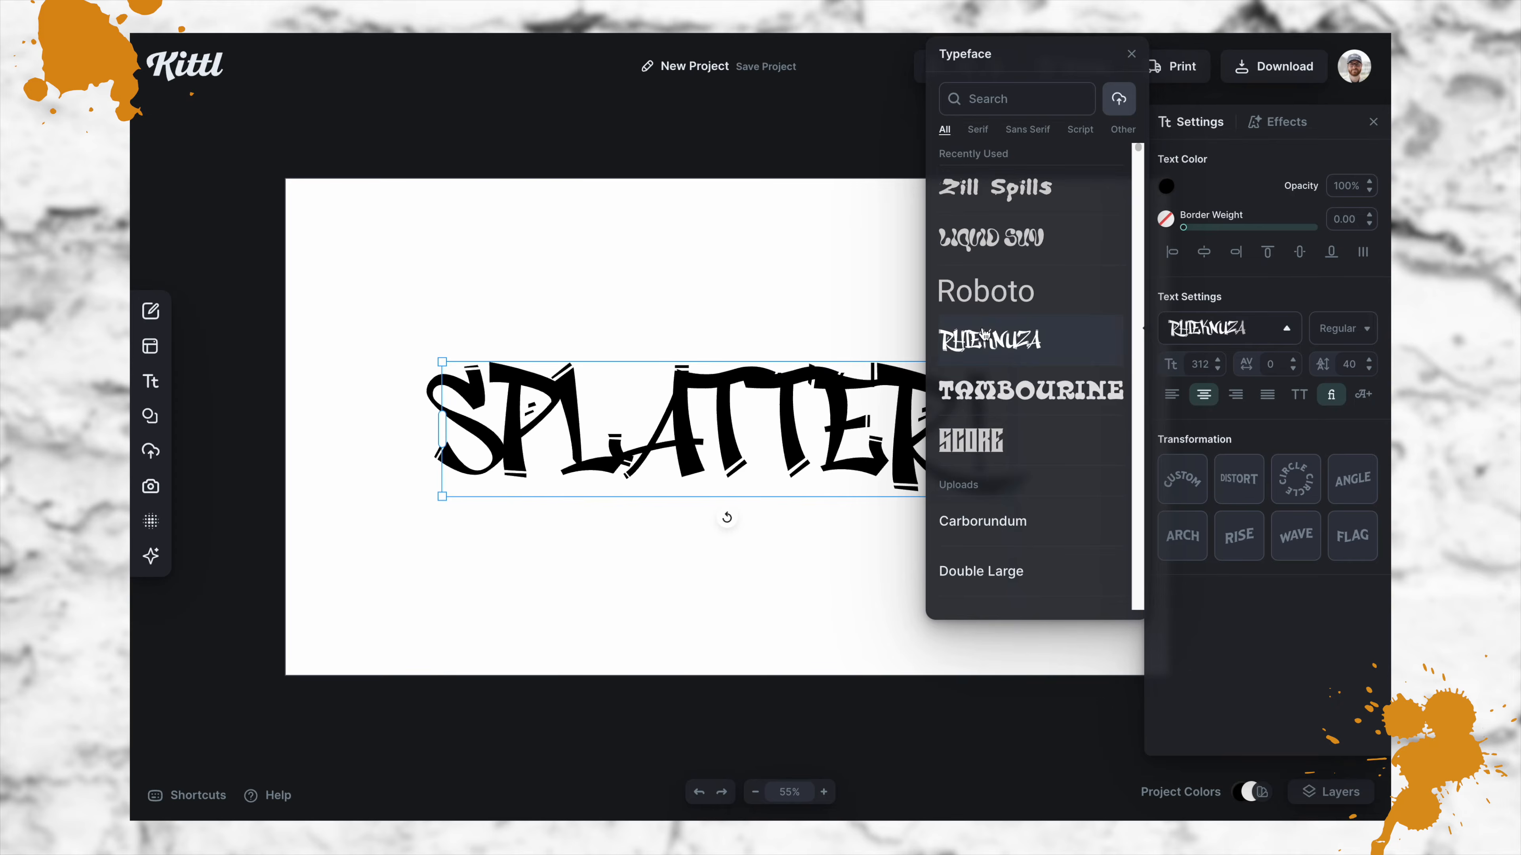
{"action": "left_click", "coordinate": [758, 308]}
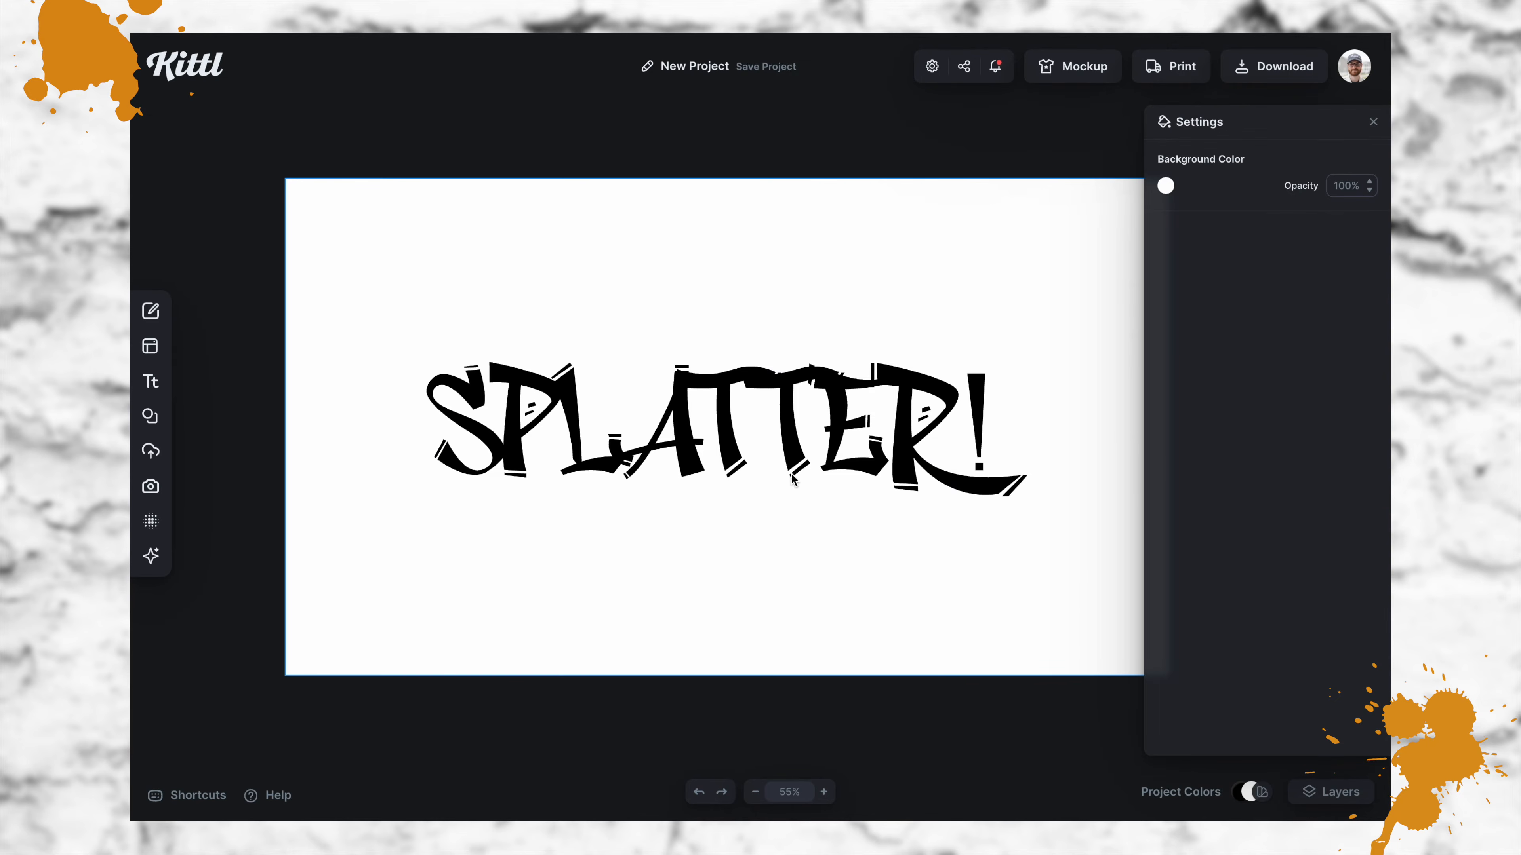
{"action": "left_click", "coordinate": [927, 408]}
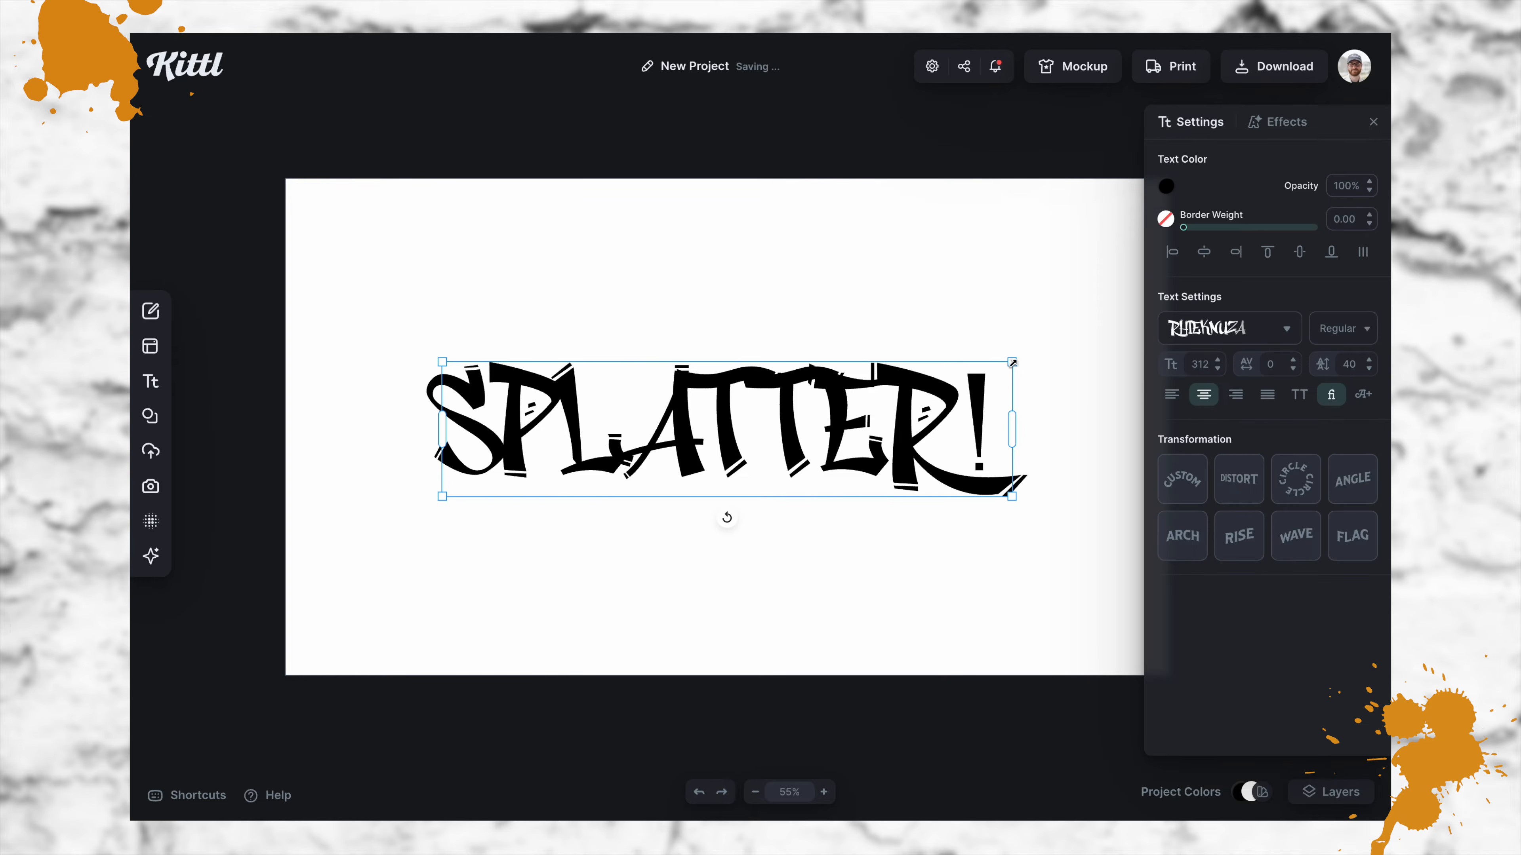
{"action": "left_click_drag", "start_coordinate": [1012, 362], "coordinate": [1038, 346]}
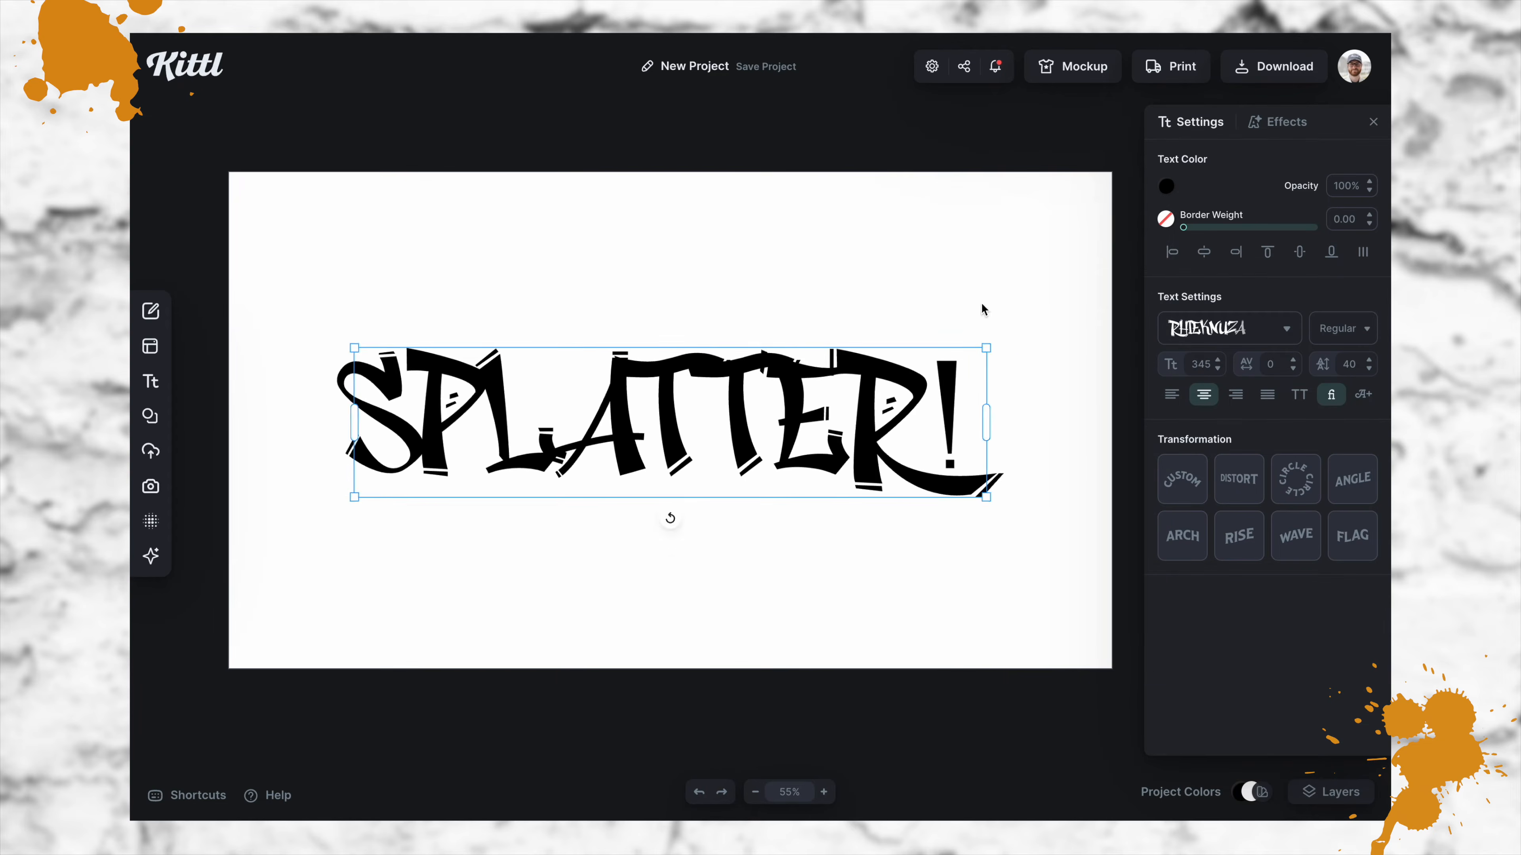
- Change the artboard's background colour to dark grey 3c3c3c
{"action": "left_click", "coordinate": [1039, 358]}
{"action": "left_click", "coordinate": [1165, 186]}
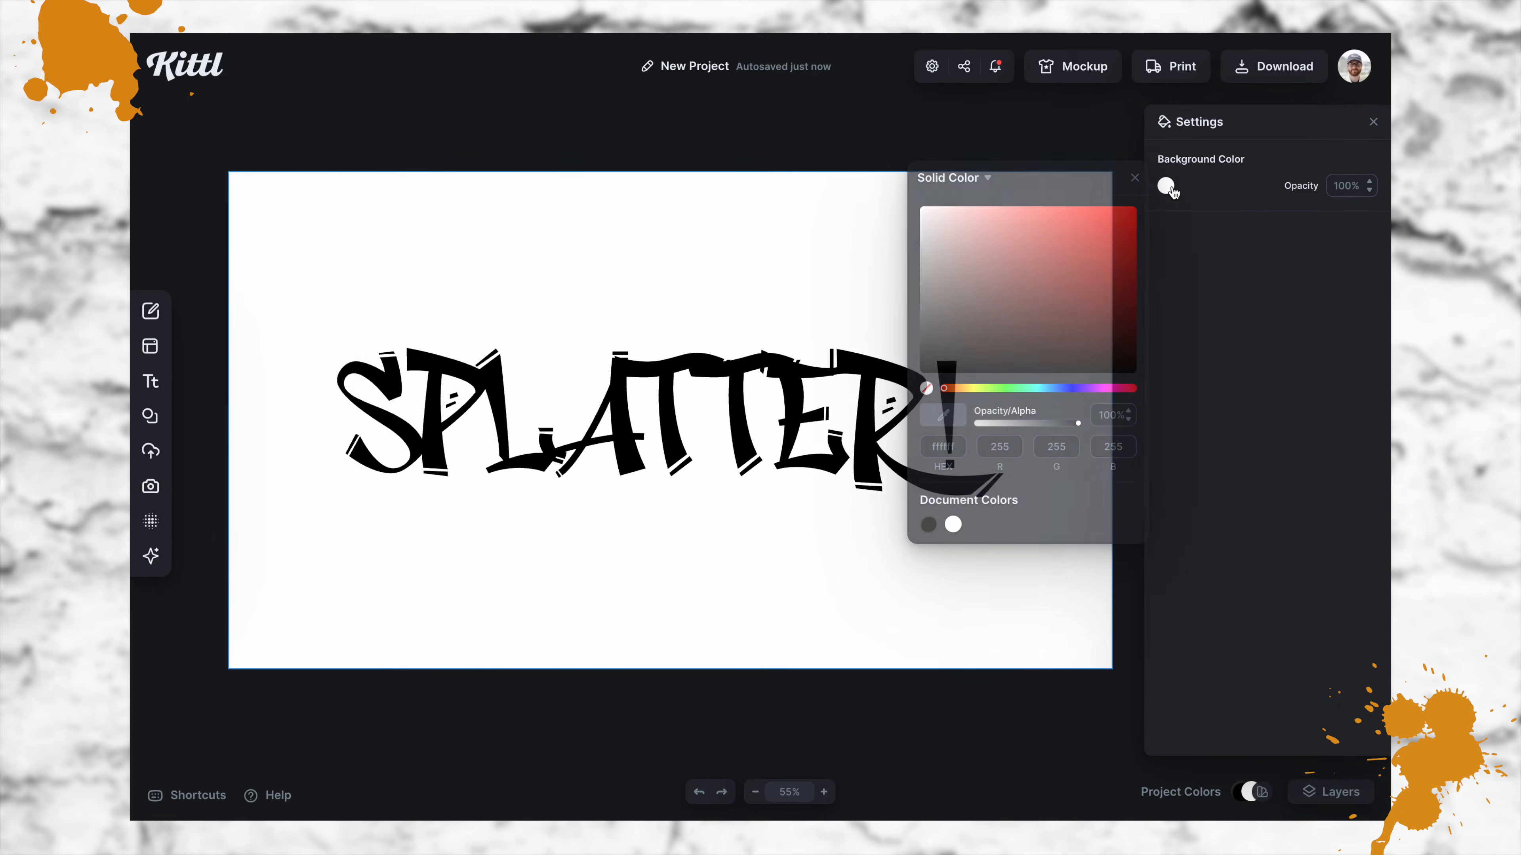
{"action": "left_click_drag", "start_coordinate": [933, 340], "coordinate": [913, 340]}
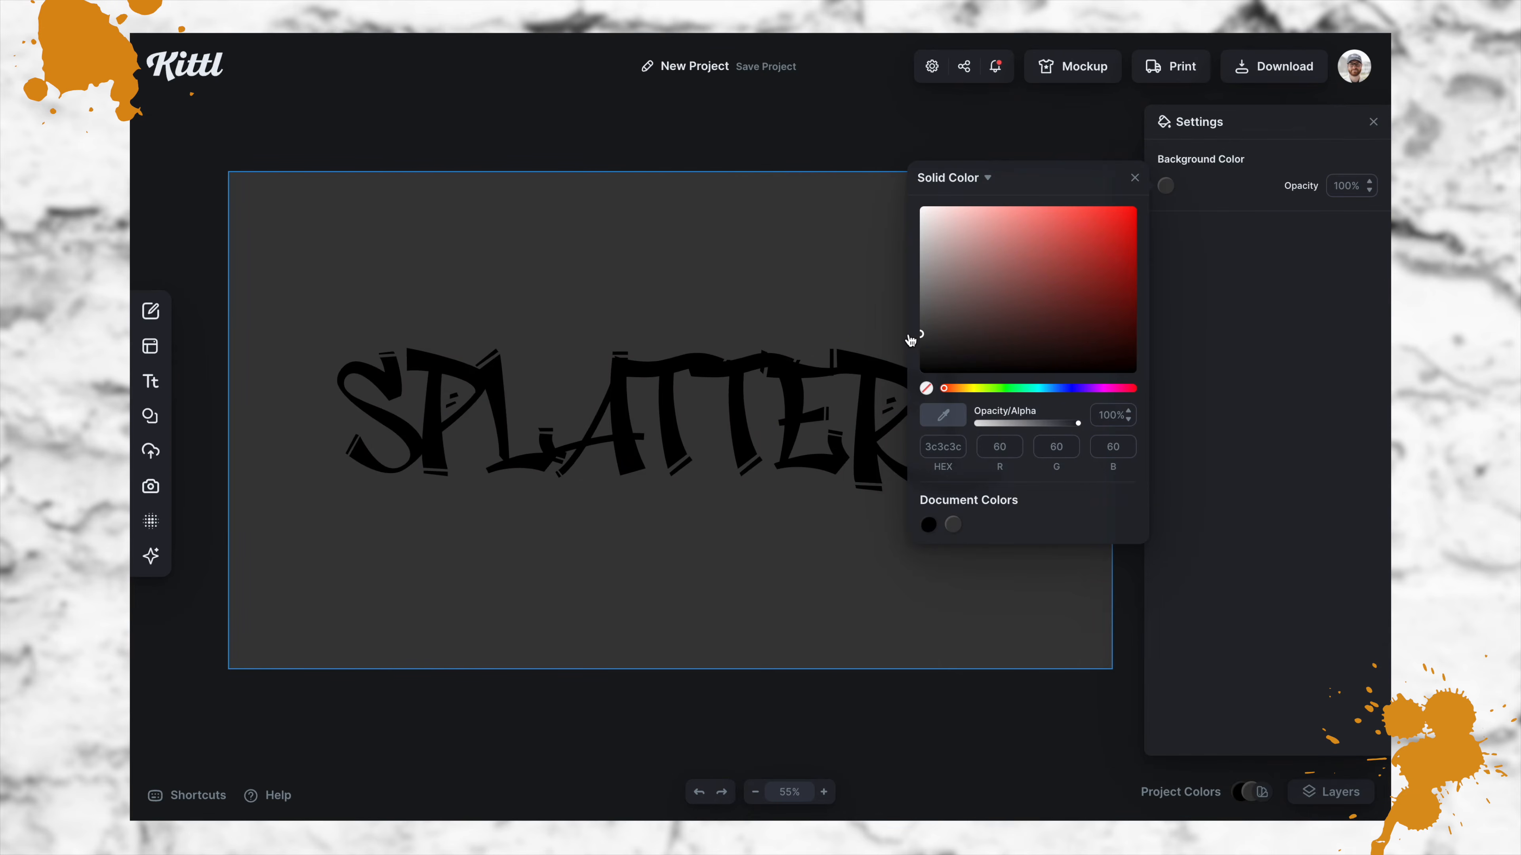
- Recolour the SPLATTER! text with the solid yellow-orange eda600
{"action": "left_click", "coordinate": [874, 383]}
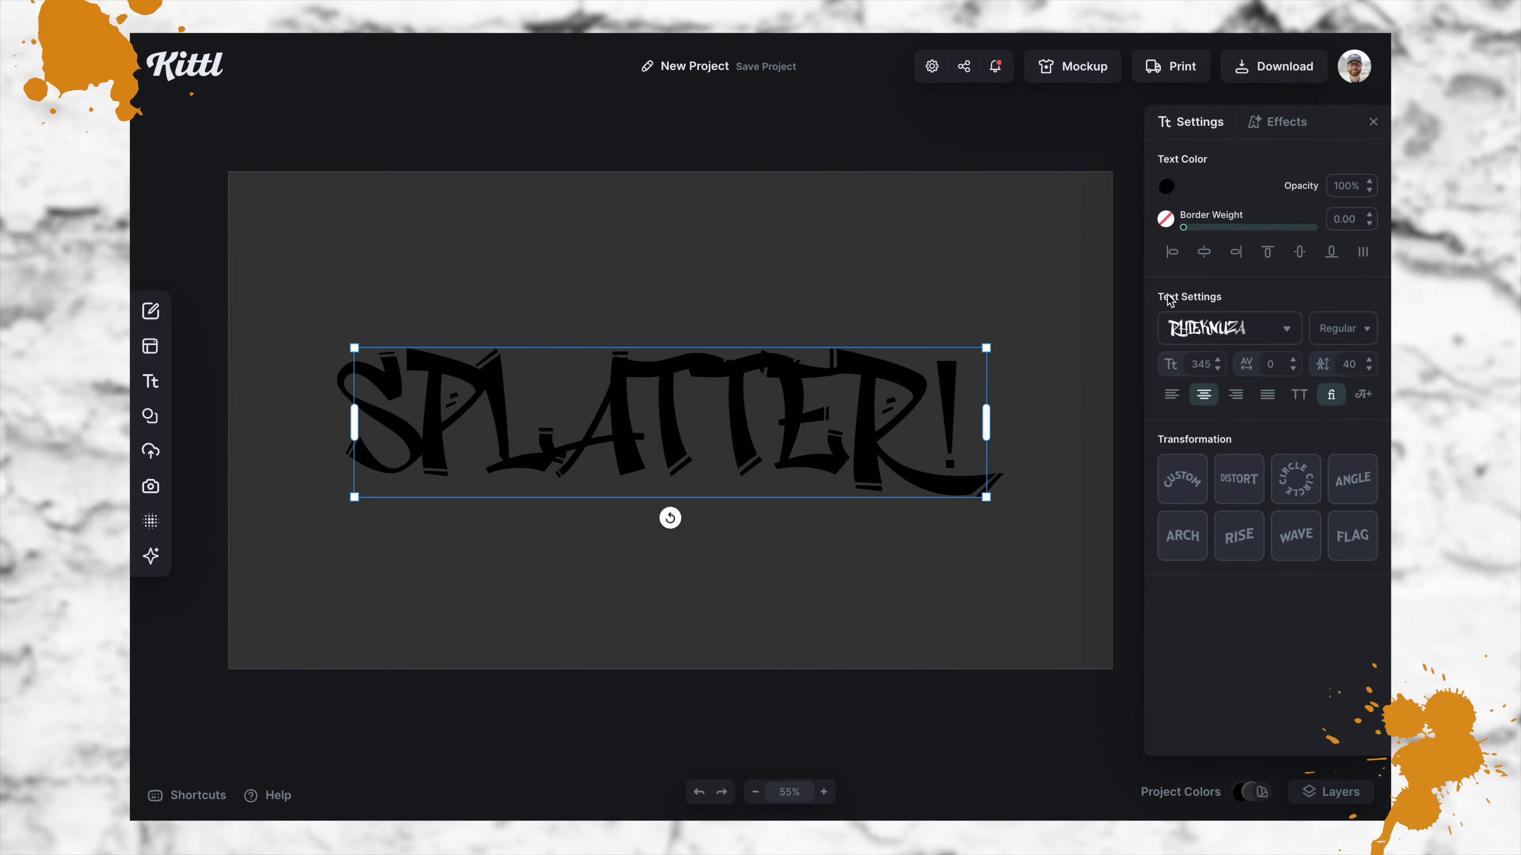
{"action": "left_click", "coordinate": [1166, 187]}
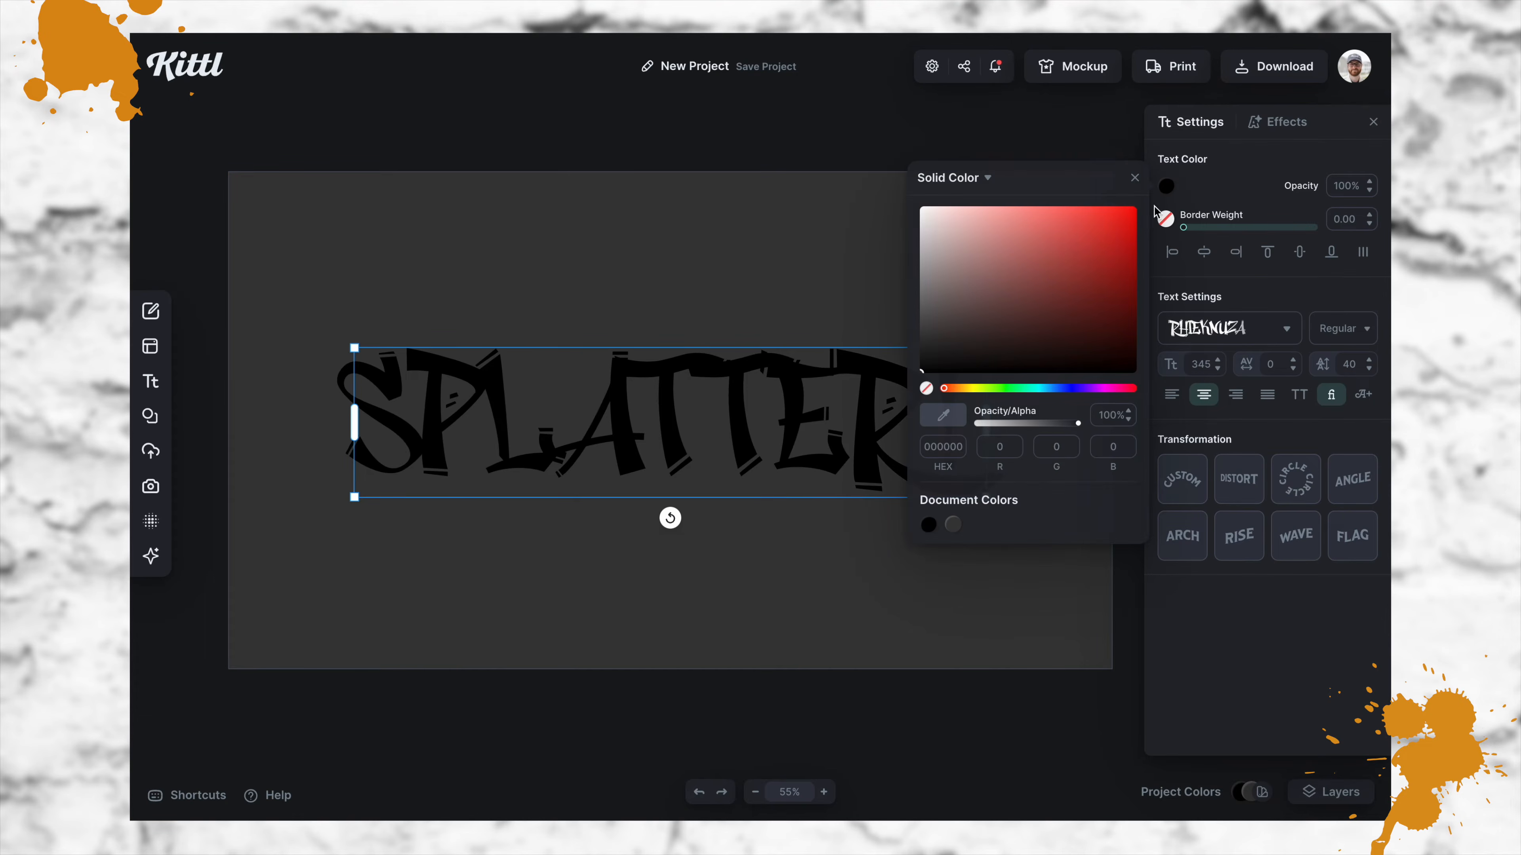
{"action": "left_click_drag", "start_coordinate": [948, 391], "coordinate": [958, 389]}
{"action": "left_click_drag", "start_coordinate": [1102, 260], "coordinate": [1136, 219]}
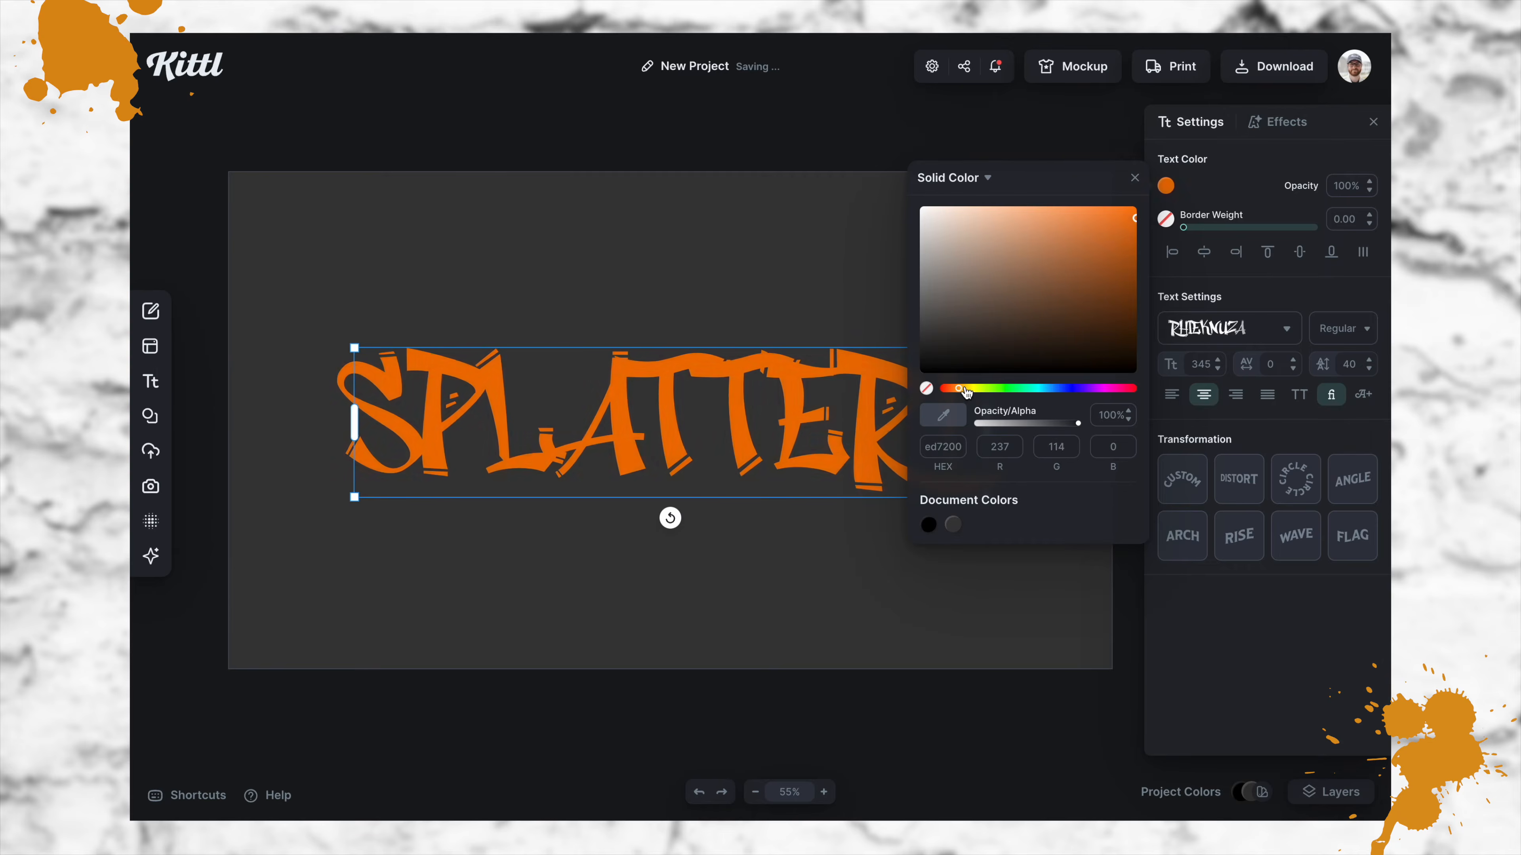
{"action": "left_click_drag", "start_coordinate": [959, 389], "coordinate": [966, 390]}
{"action": "left_click", "coordinate": [1168, 187]}
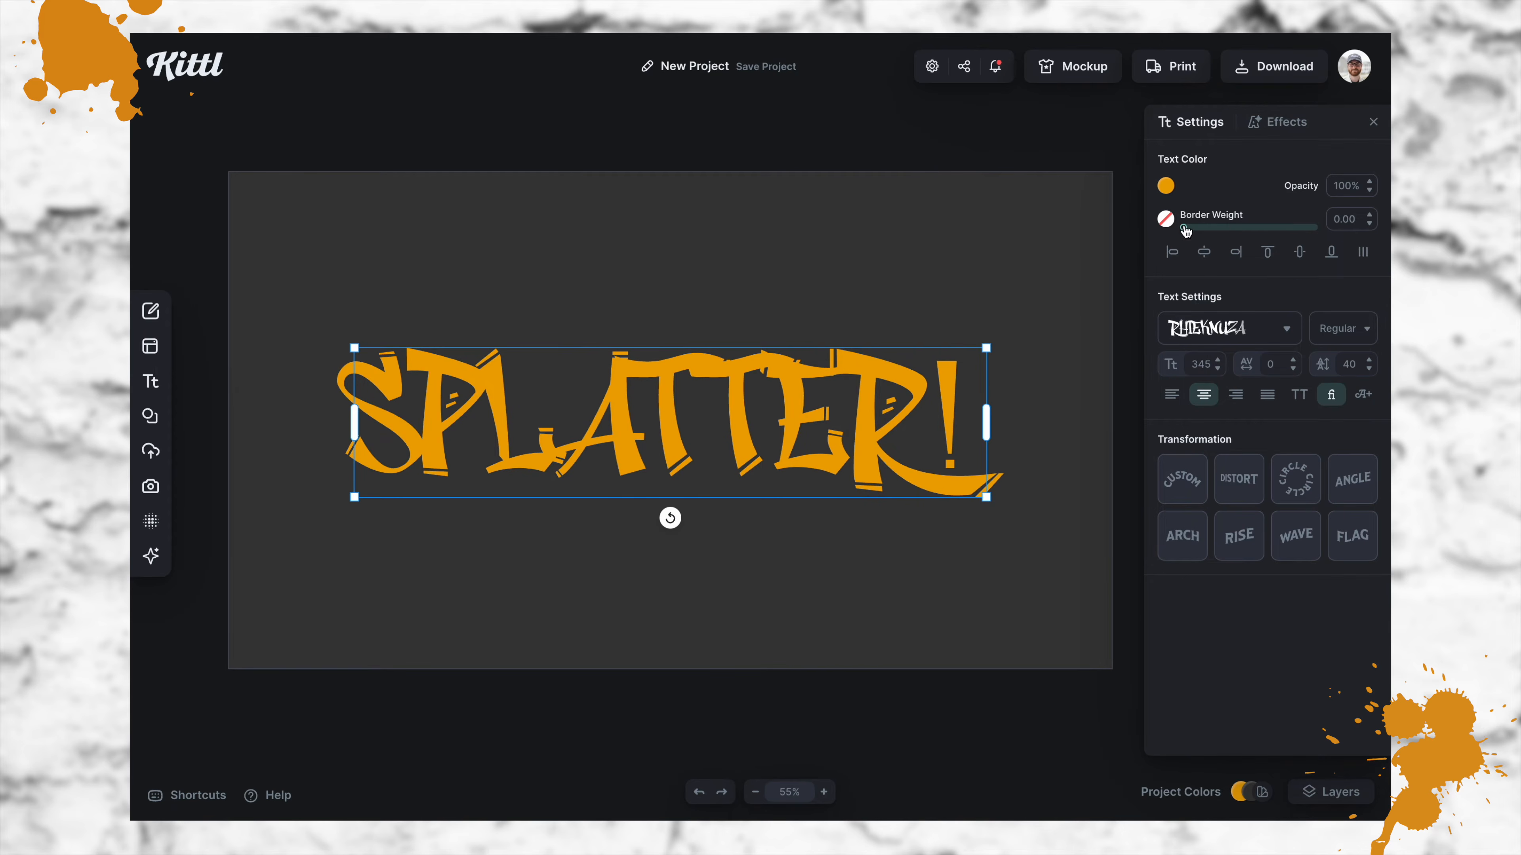
- Switch the text fill to a gradient and recolour its black stop to bright yellow-orange ffb700
{"action": "left_click", "coordinate": [1165, 187]}
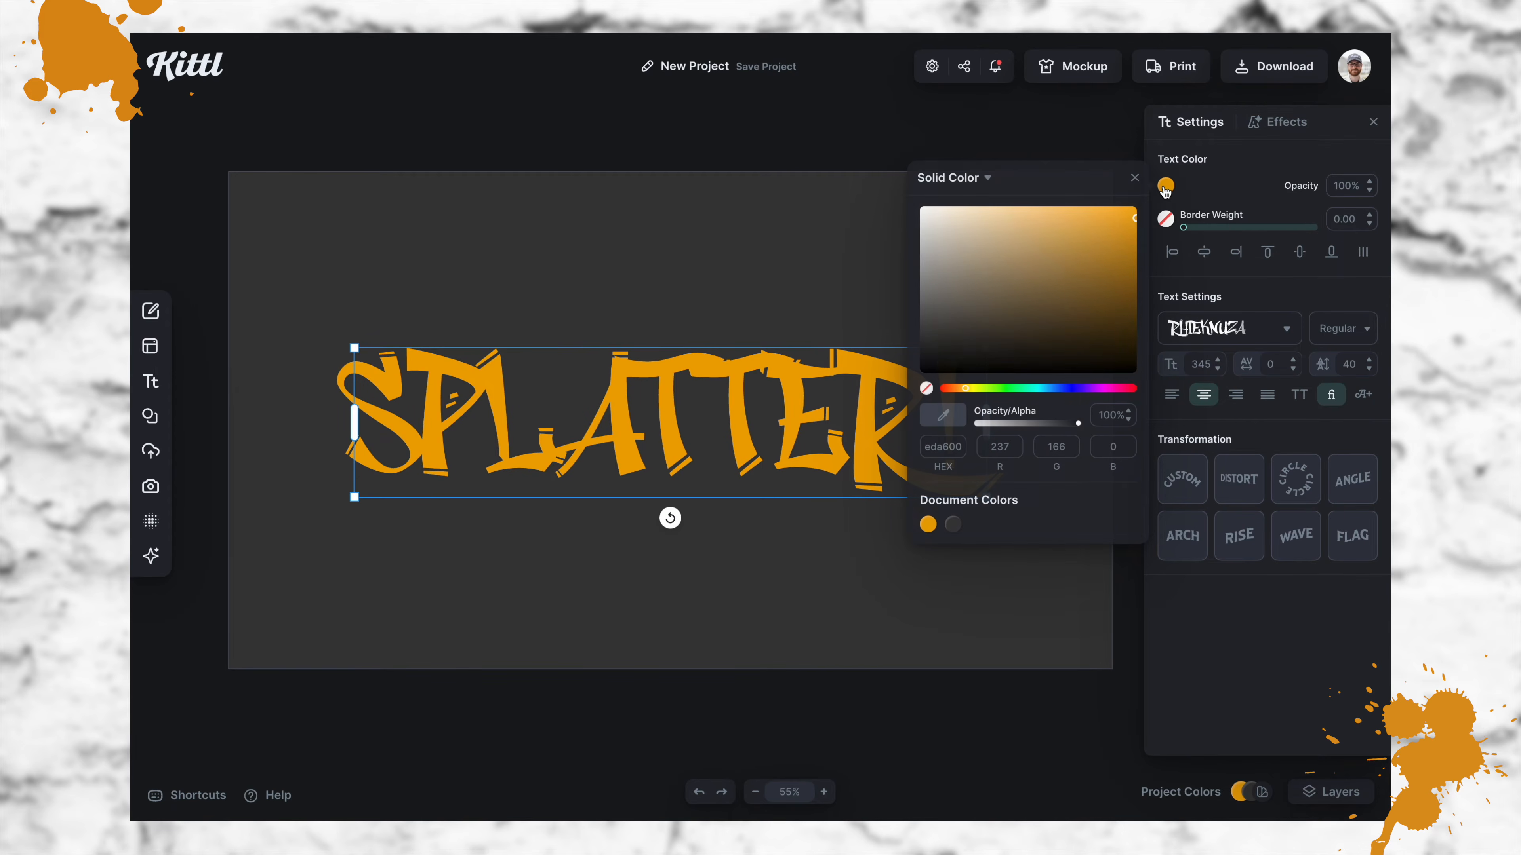
{"action": "left_click", "coordinate": [987, 180]}
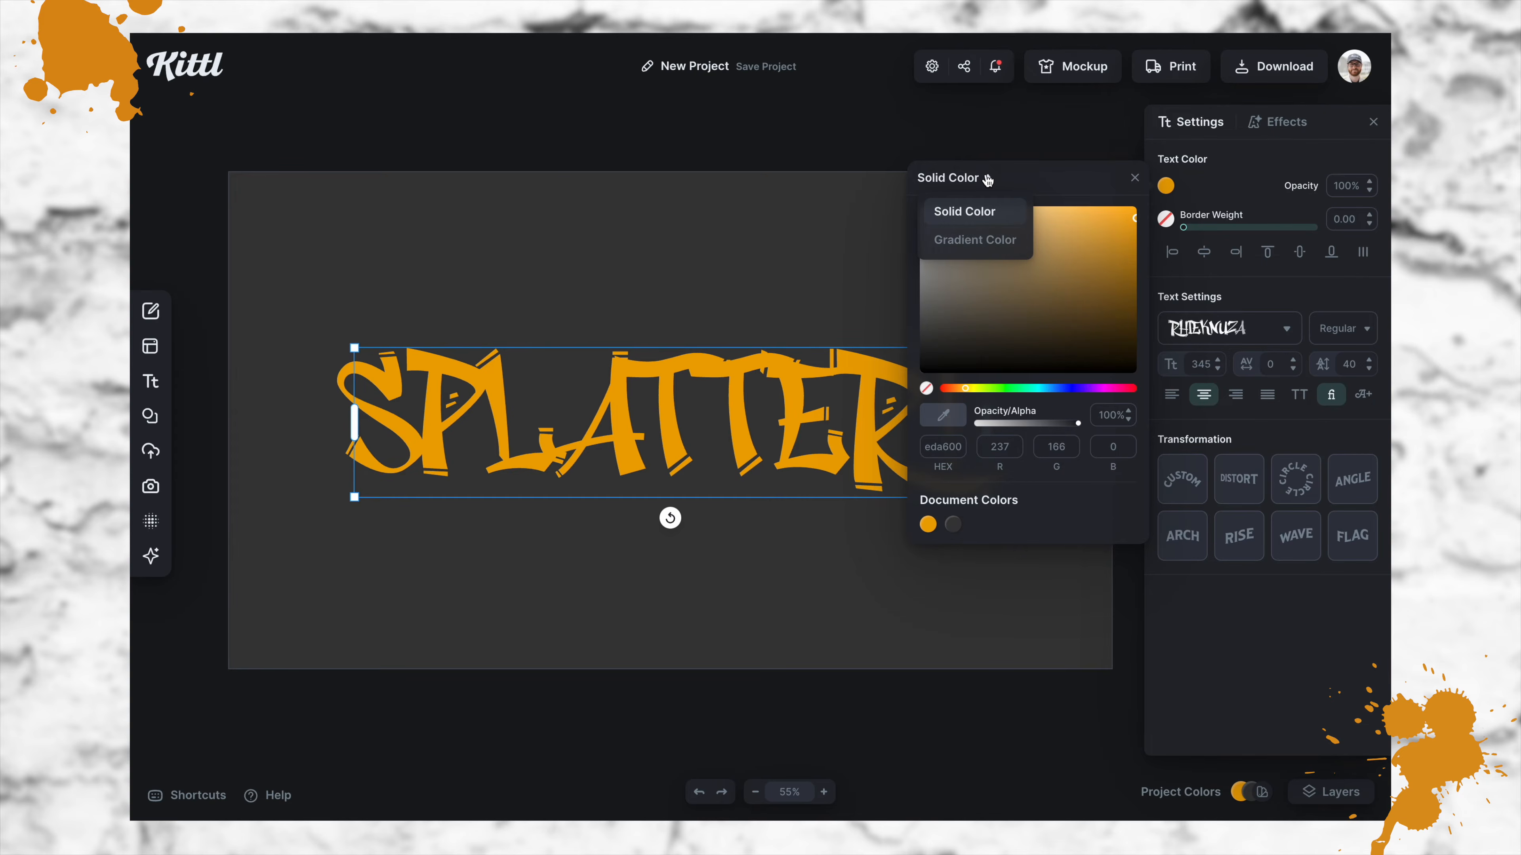
{"action": "left_click", "coordinate": [961, 241]}
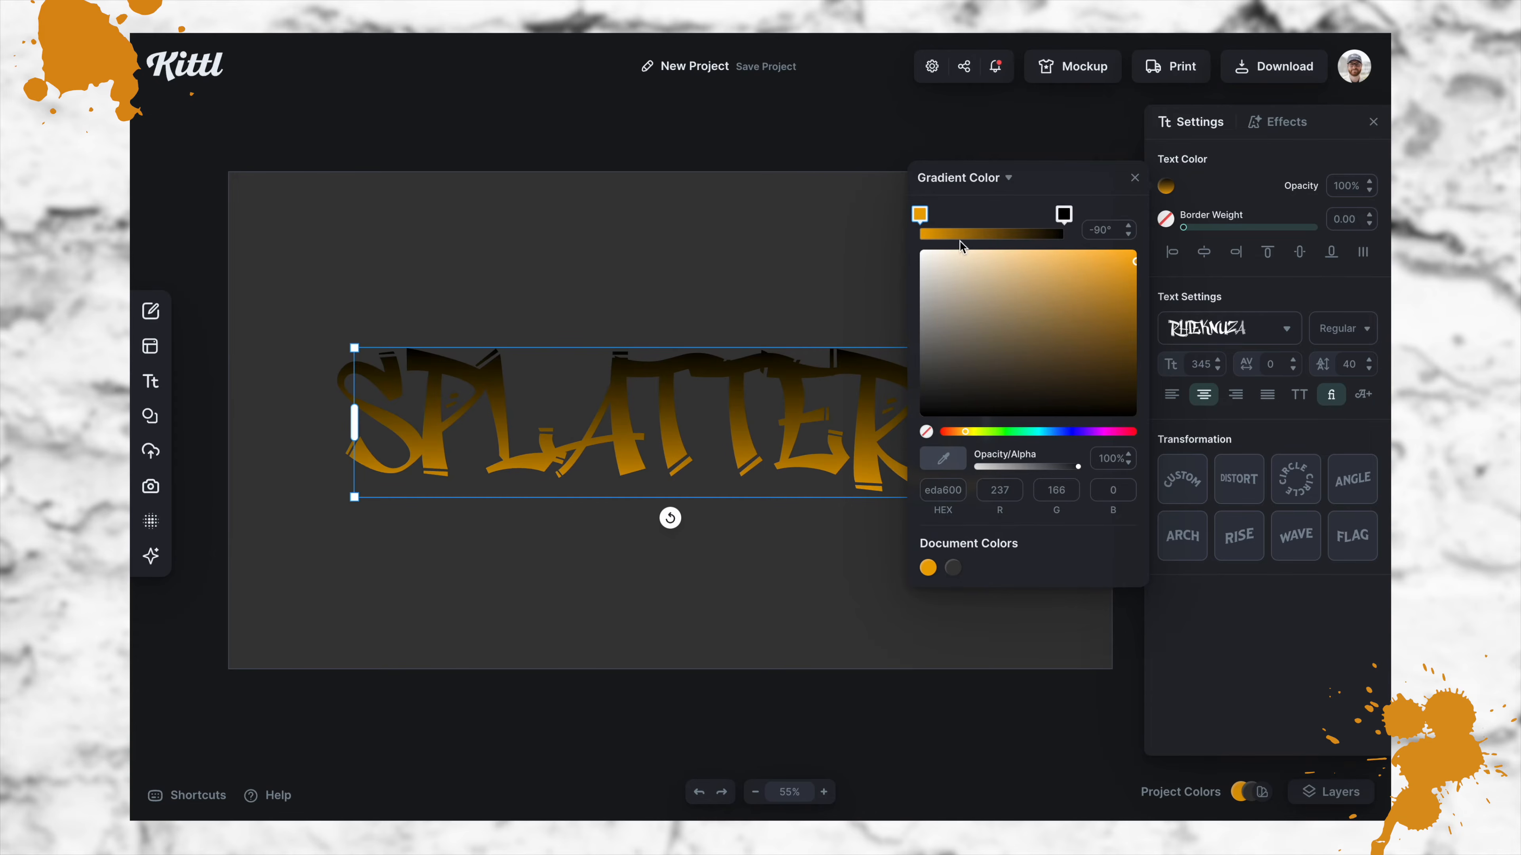
{"action": "left_click", "coordinate": [1063, 220]}
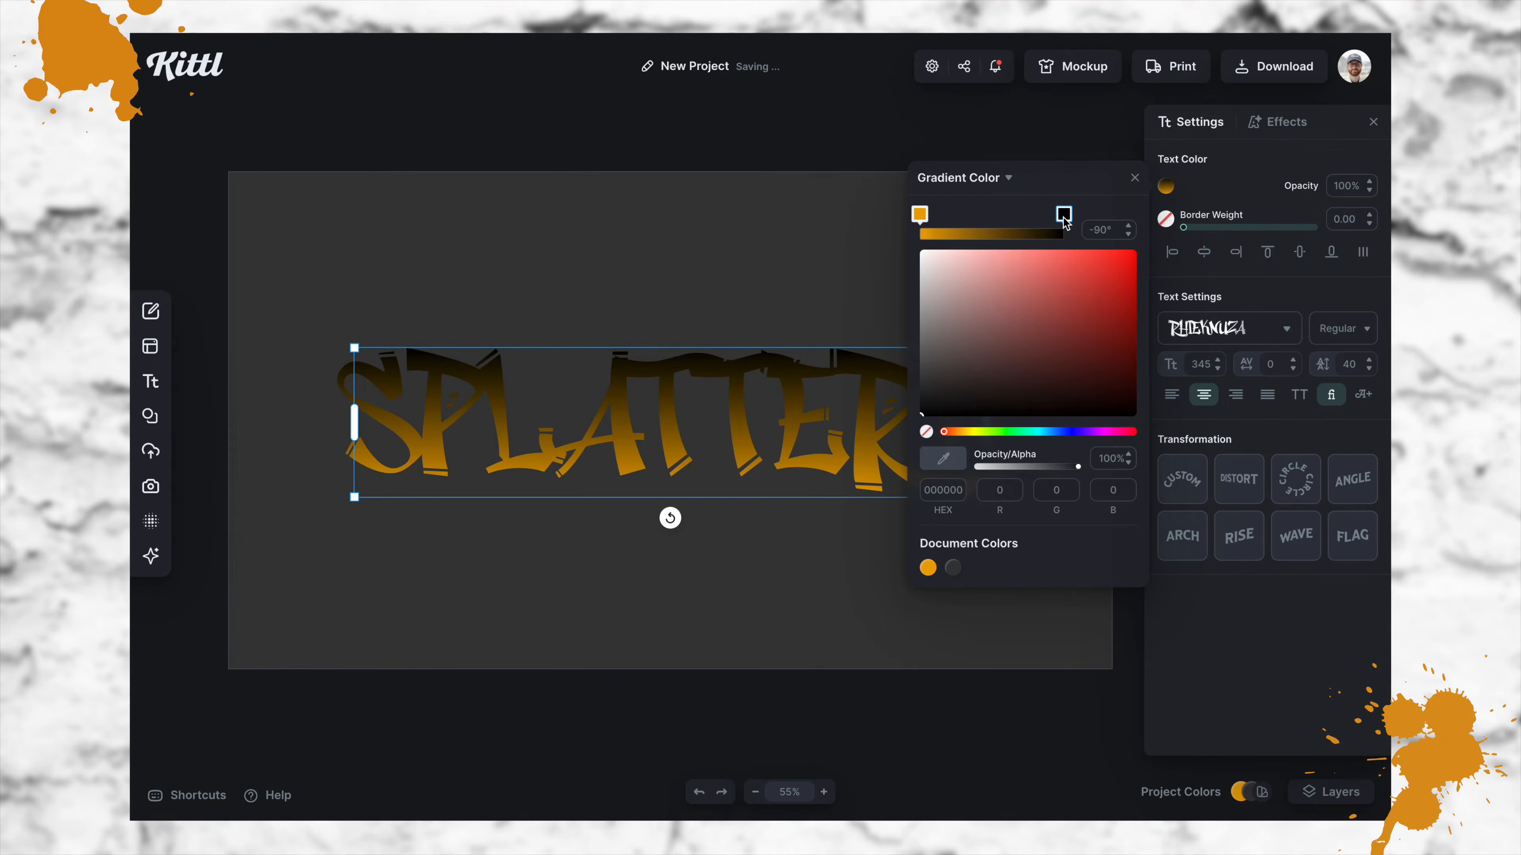
{"action": "left_click", "coordinate": [965, 432]}
{"action": "left_click", "coordinate": [1110, 283]}
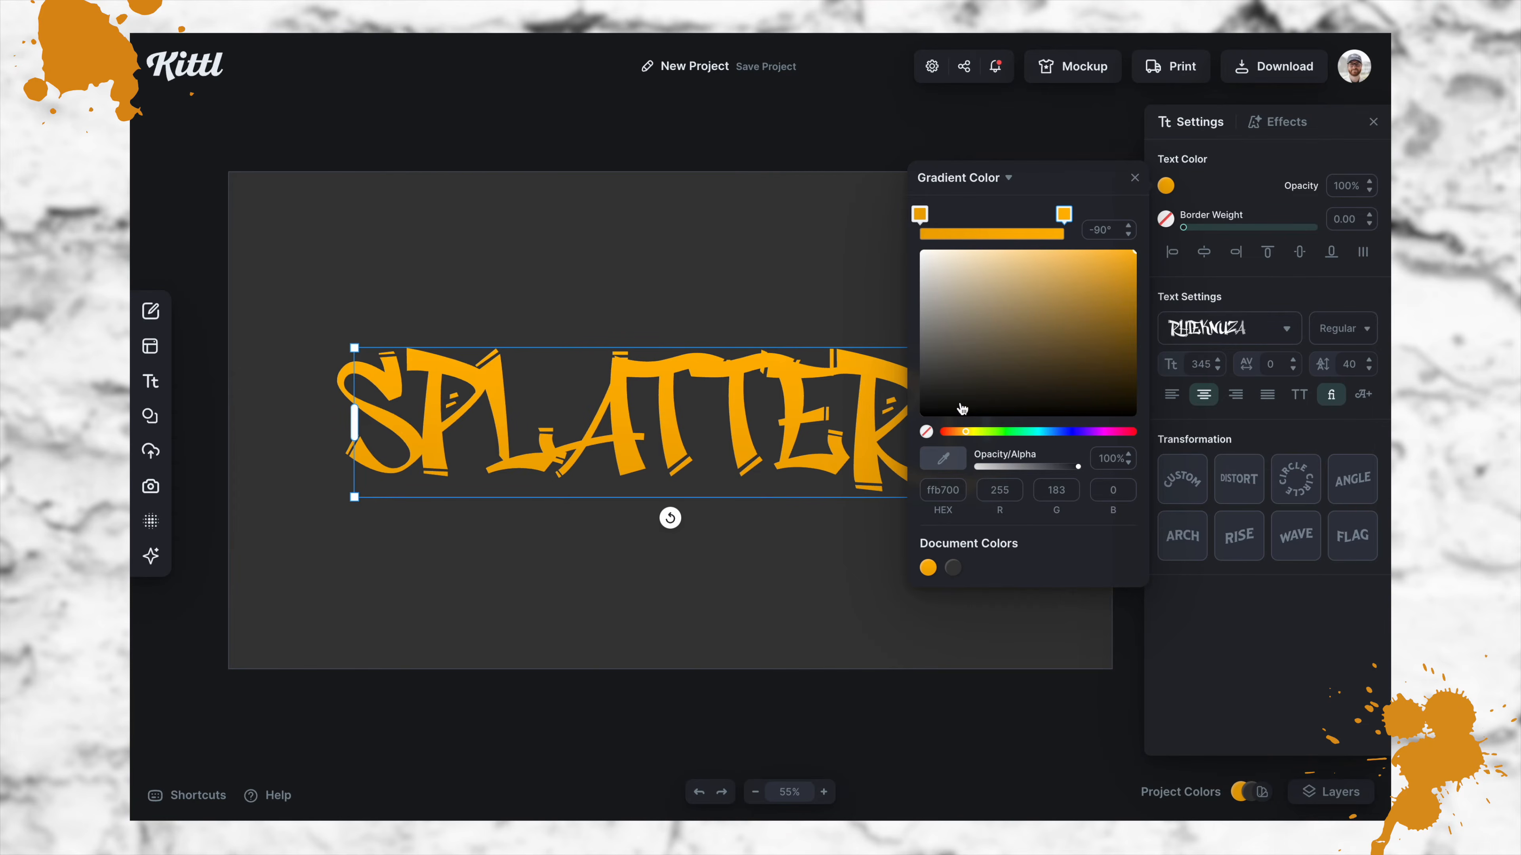
- Darken the gradient's other stop to a deep reddish orange and move it slightly inward along the gradient
{"action": "left_click", "coordinate": [921, 219]}
{"action": "left_click_drag", "start_coordinate": [966, 433], "coordinate": [960, 435]}
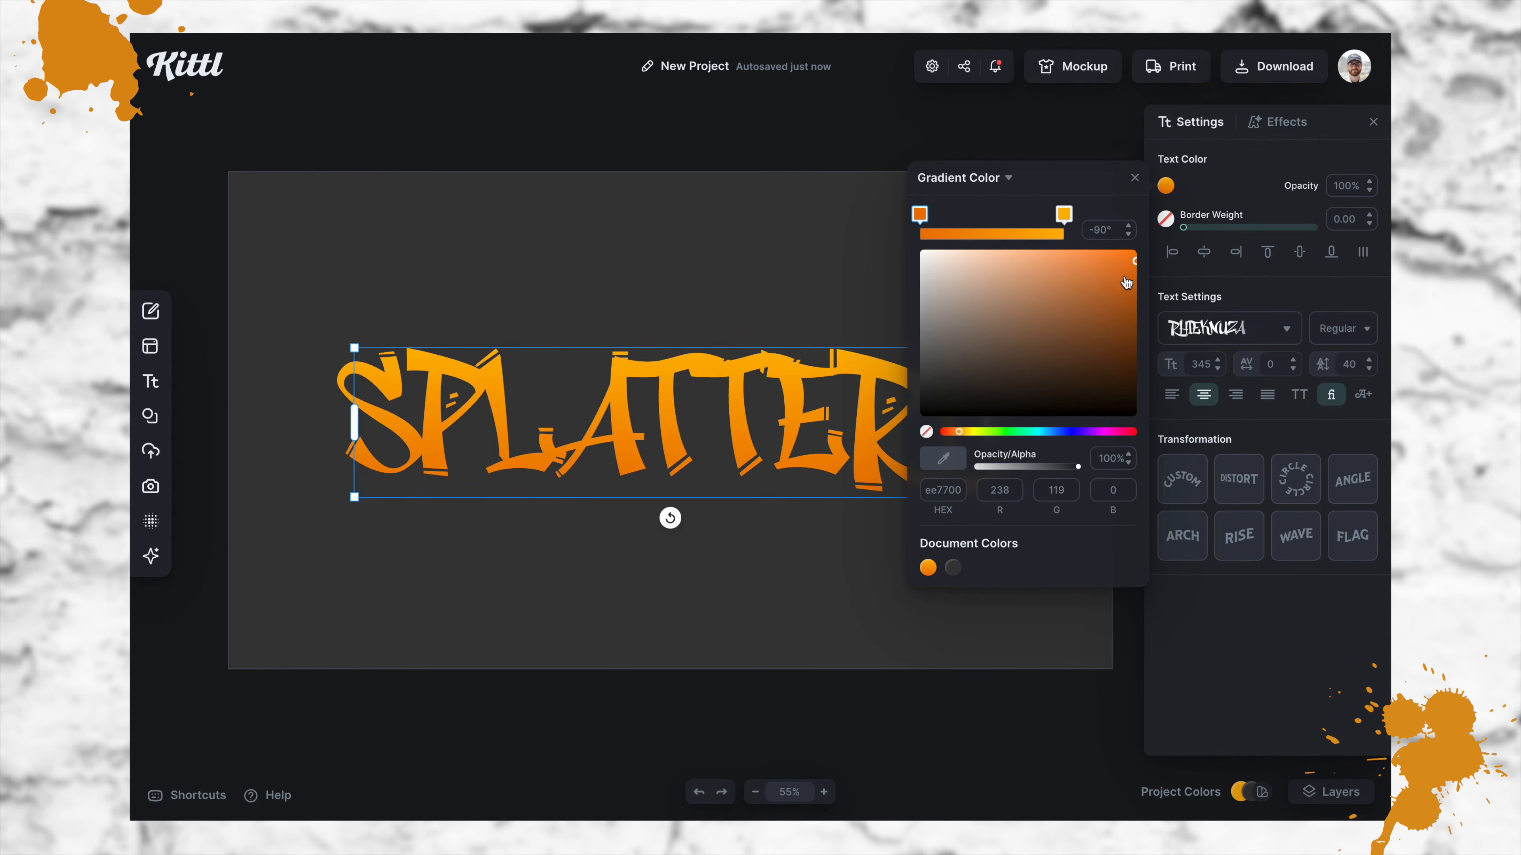
{"action": "mouse_move", "coordinate": [1130, 270]}
{"action": "left_mouse_down"}
{"action": "mouse_move", "coordinate": [1122, 302]}
{"action": "mouse_move", "coordinate": [1124, 286]}
{"action": "mouse_move", "coordinate": [1017, 301]}
{"action": "mouse_move", "coordinate": [1137, 284]}
{"action": "mouse_move", "coordinate": [1122, 269]}
{"action": "mouse_move", "coordinate": [987, 264]}
{"action": "mouse_move", "coordinate": [1107, 280]}
{"action": "mouse_move", "coordinate": [1101, 359]}
{"action": "mouse_move", "coordinate": [1134, 299]}
{"action": "left_mouse_up"}
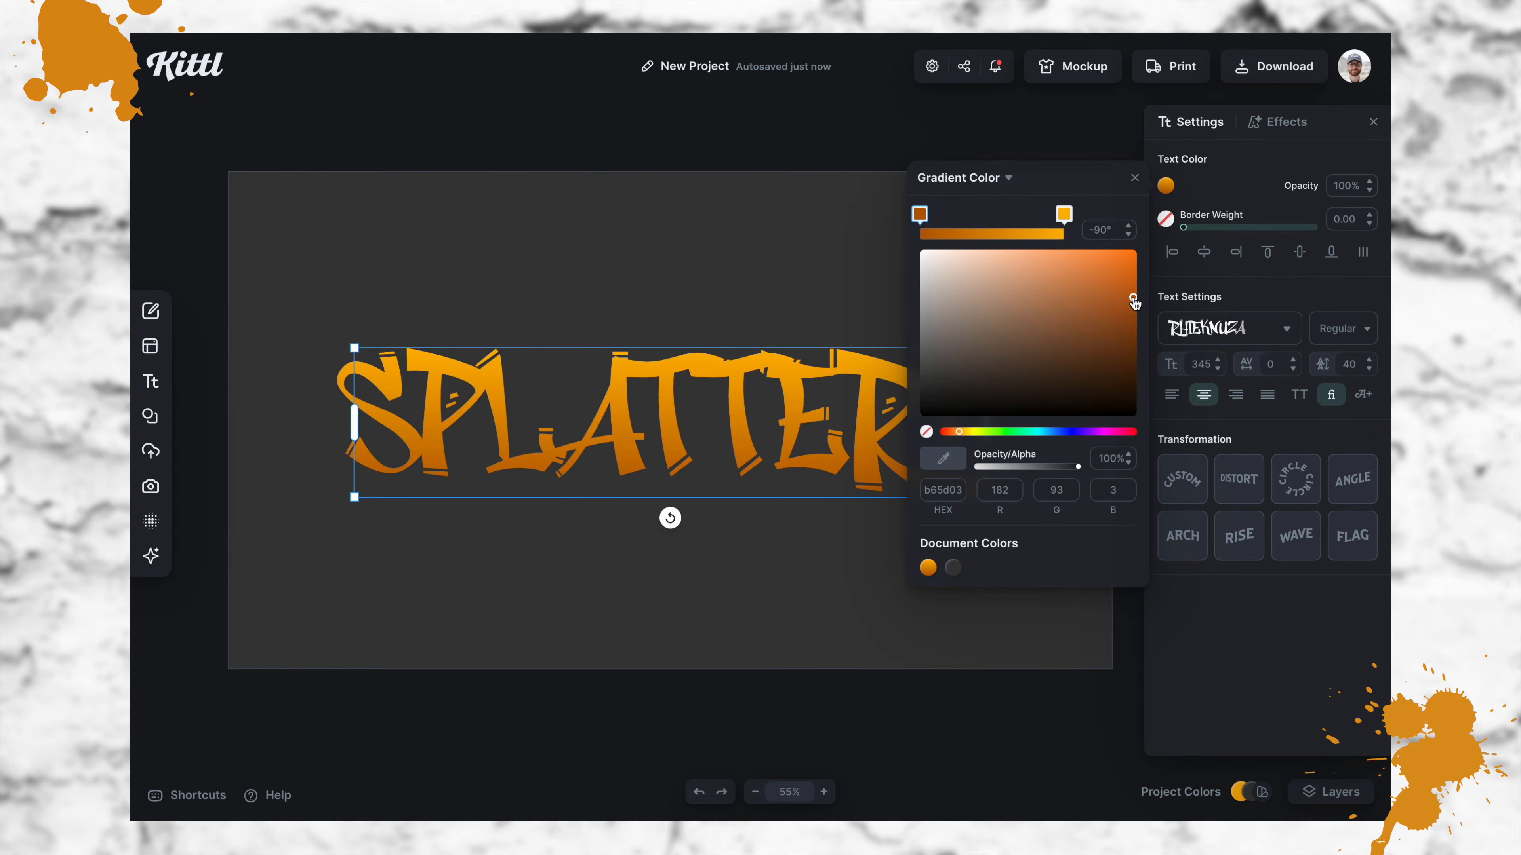
{"action": "left_click_drag", "start_coordinate": [961, 432], "coordinate": [954, 433]}
{"action": "left_click_drag", "start_coordinate": [921, 217], "coordinate": [956, 225]}
{"action": "left_click", "coordinate": [1134, 179]}
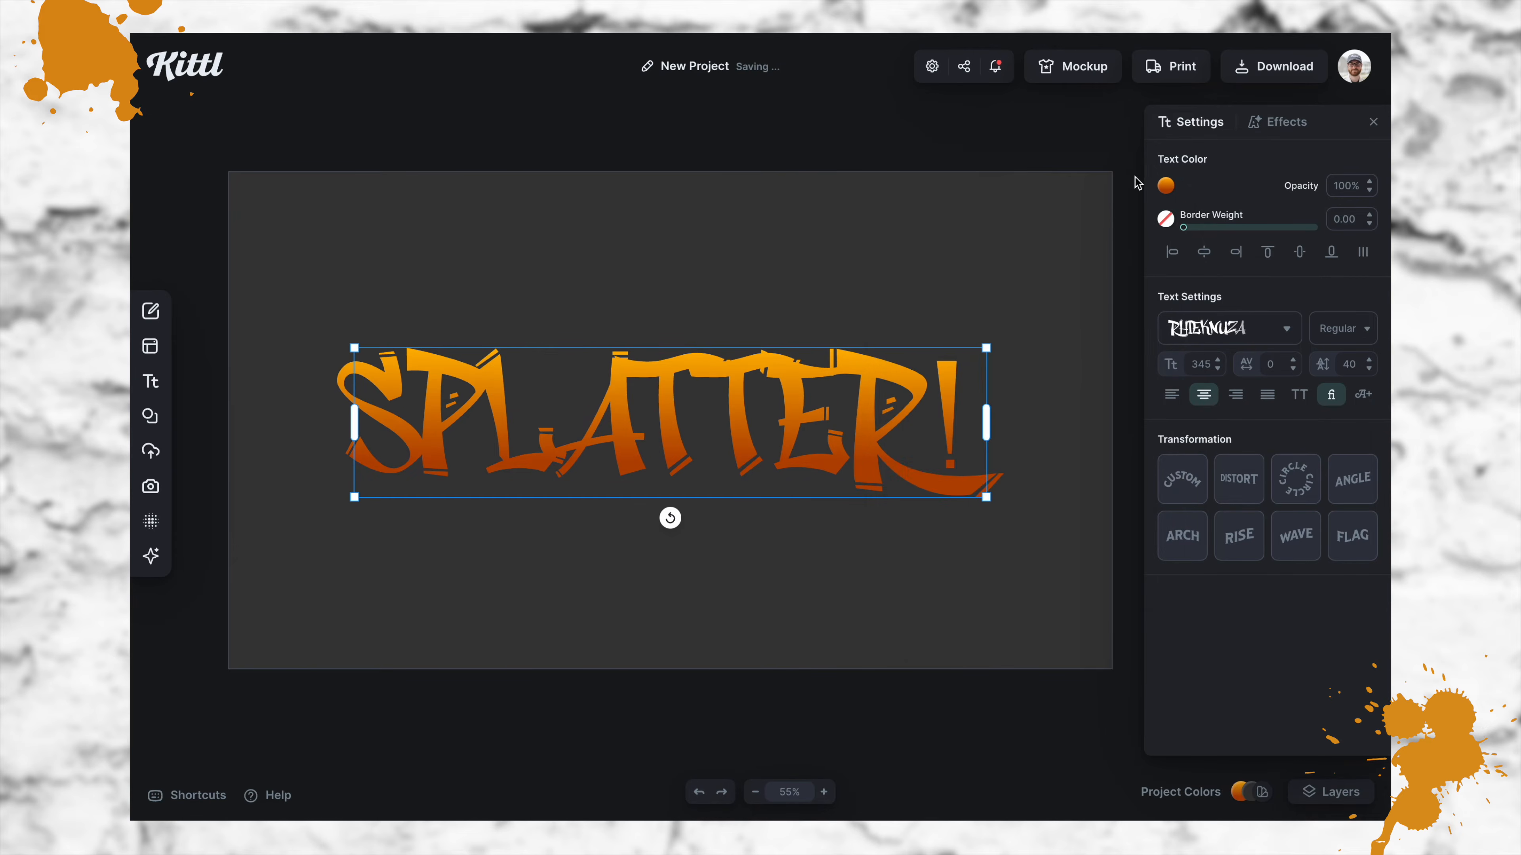
- Apply the Block Shadow shading to the text in white, with offset 0 and outline width 14
{"action": "left_click", "coordinate": [1258, 127]}
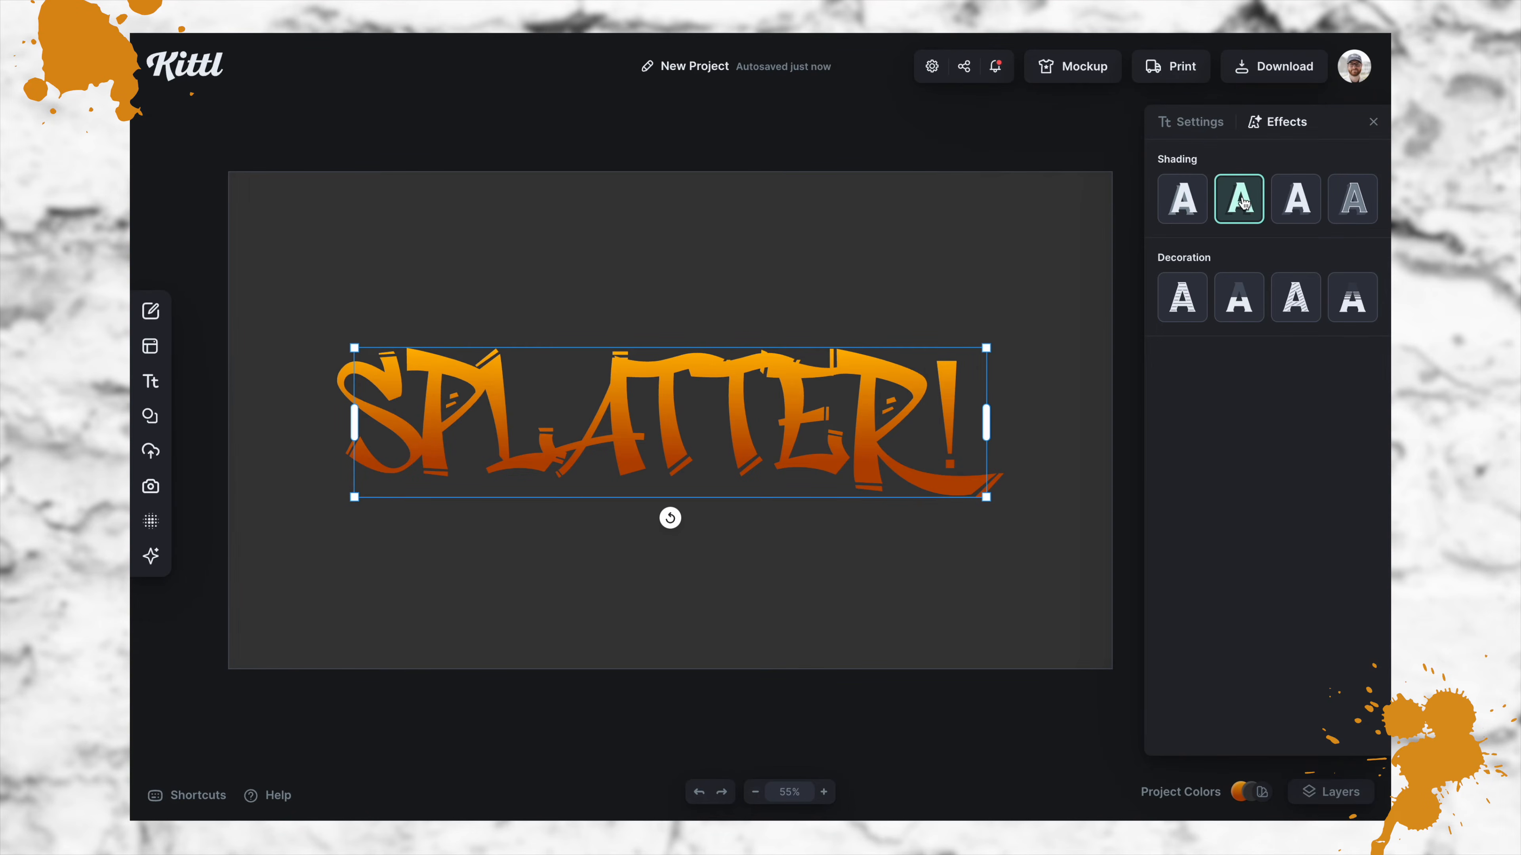
{"action": "left_click", "coordinate": [1287, 203]}
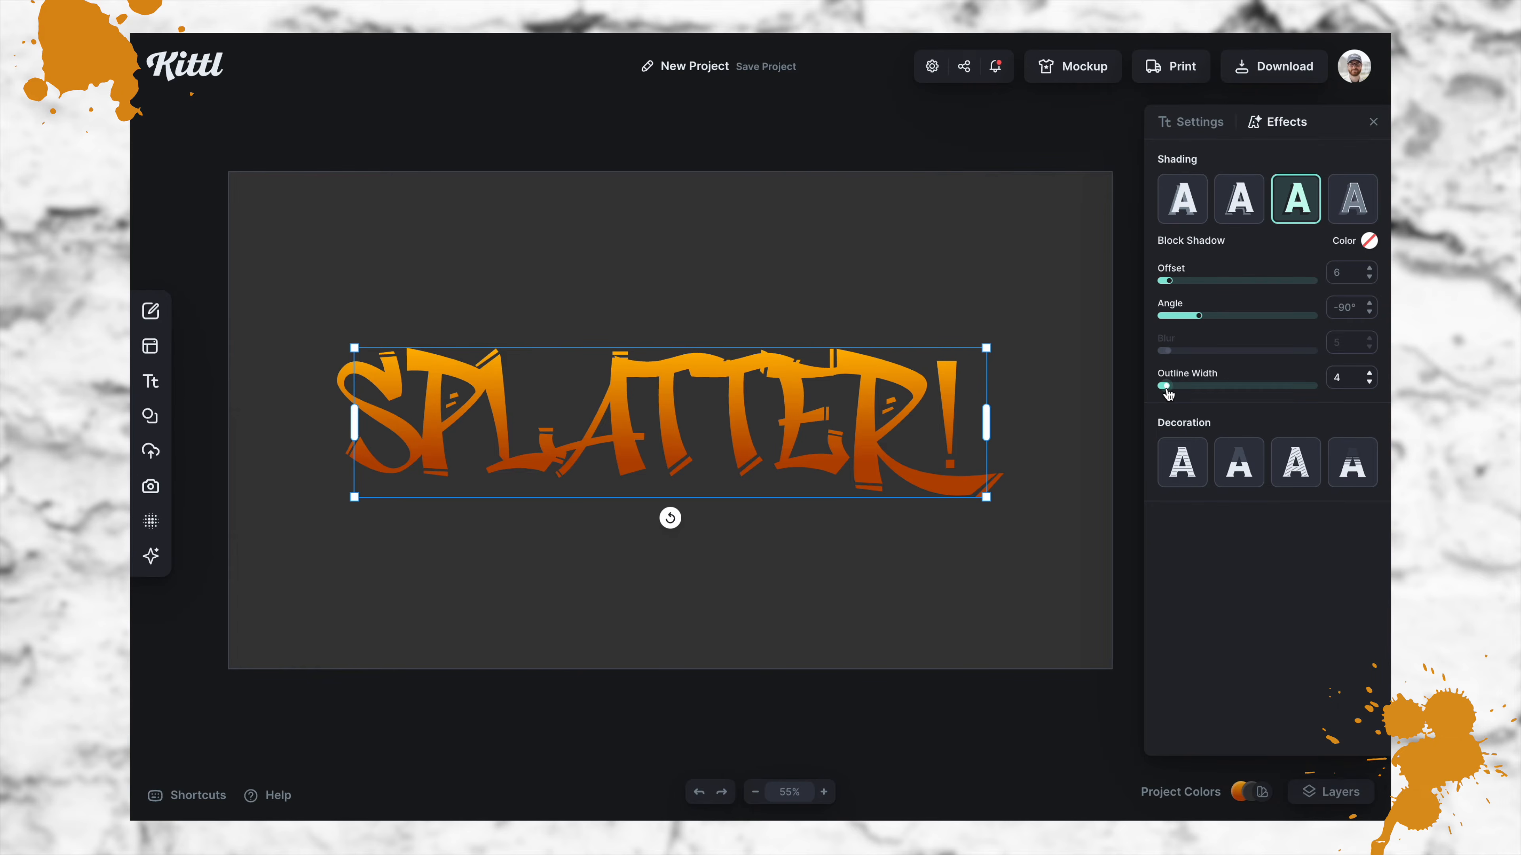
{"action": "left_click", "coordinate": [1369, 241]}
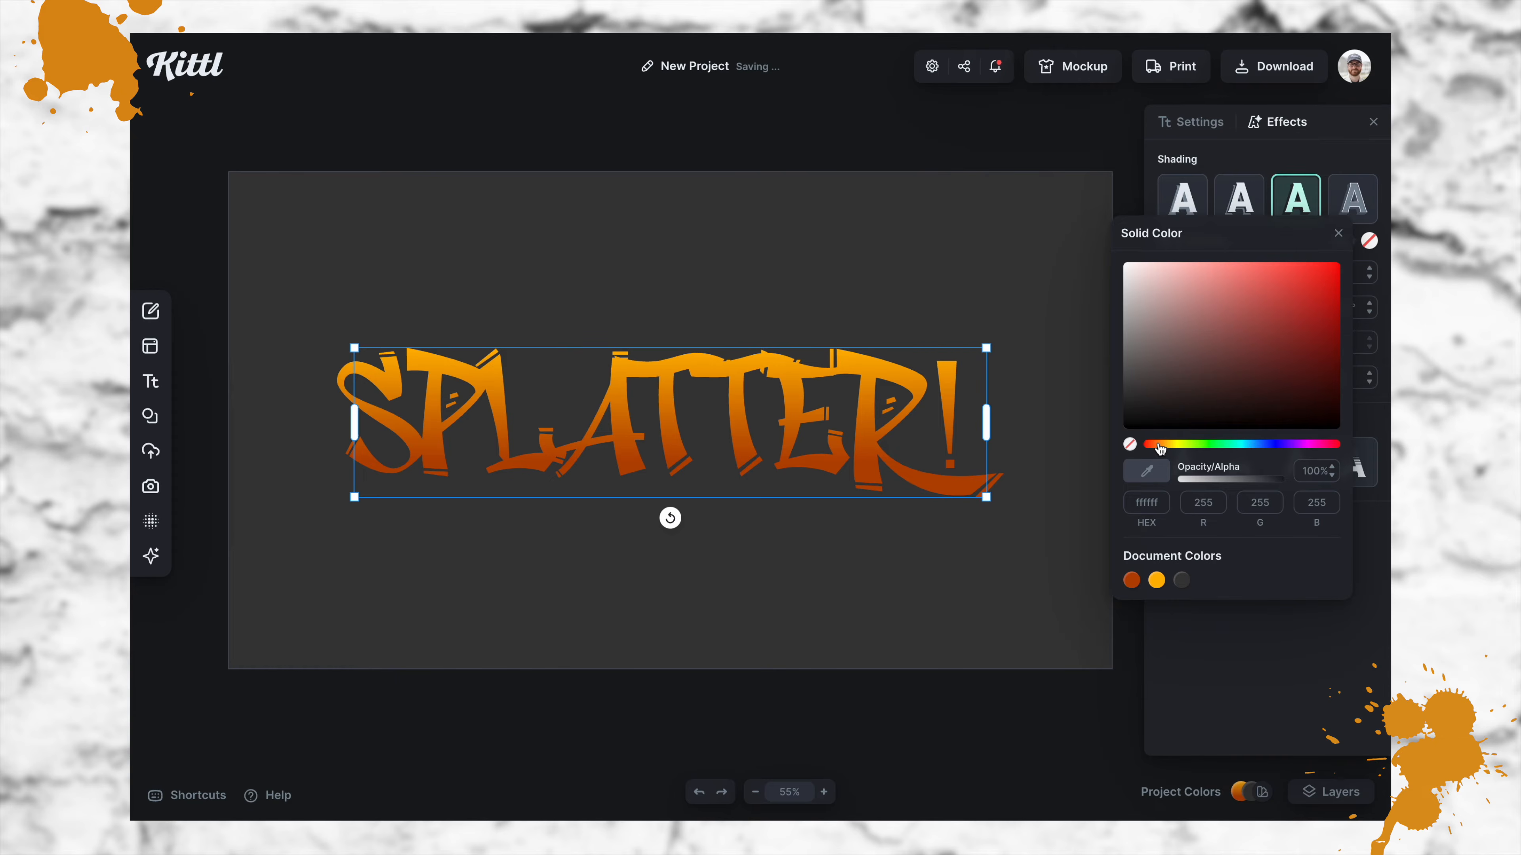
{"action": "left_click", "coordinate": [1173, 445]}
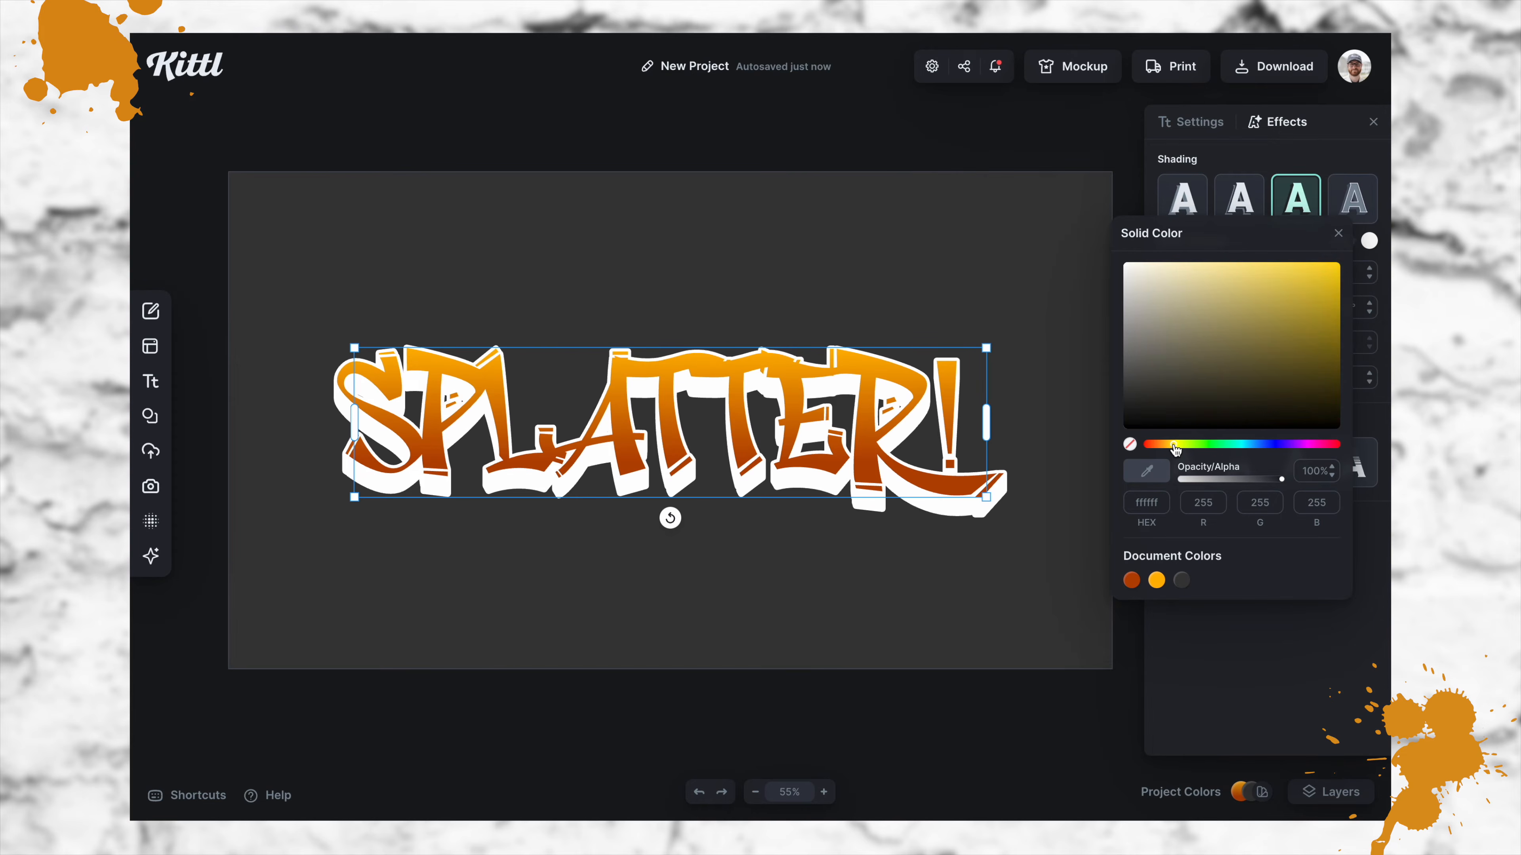
{"action": "left_click_drag", "start_coordinate": [1174, 446], "coordinate": [1171, 445]}
{"action": "left_click", "coordinate": [1371, 242]}
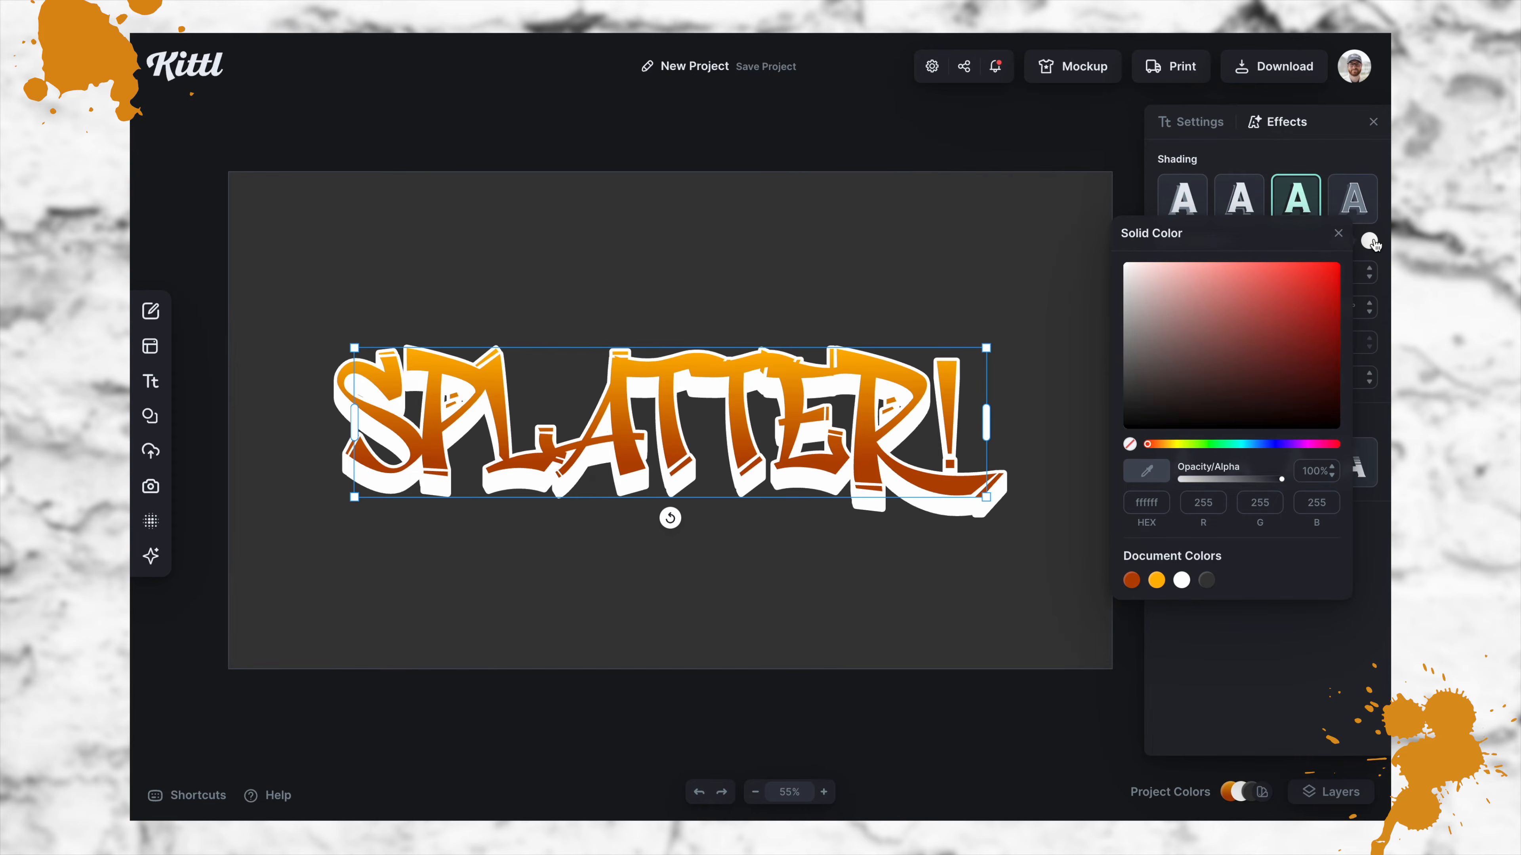
{"action": "left_click", "coordinate": [1370, 242]}
{"action": "left_click_drag", "start_coordinate": [1198, 316], "coordinate": [1159, 281]}
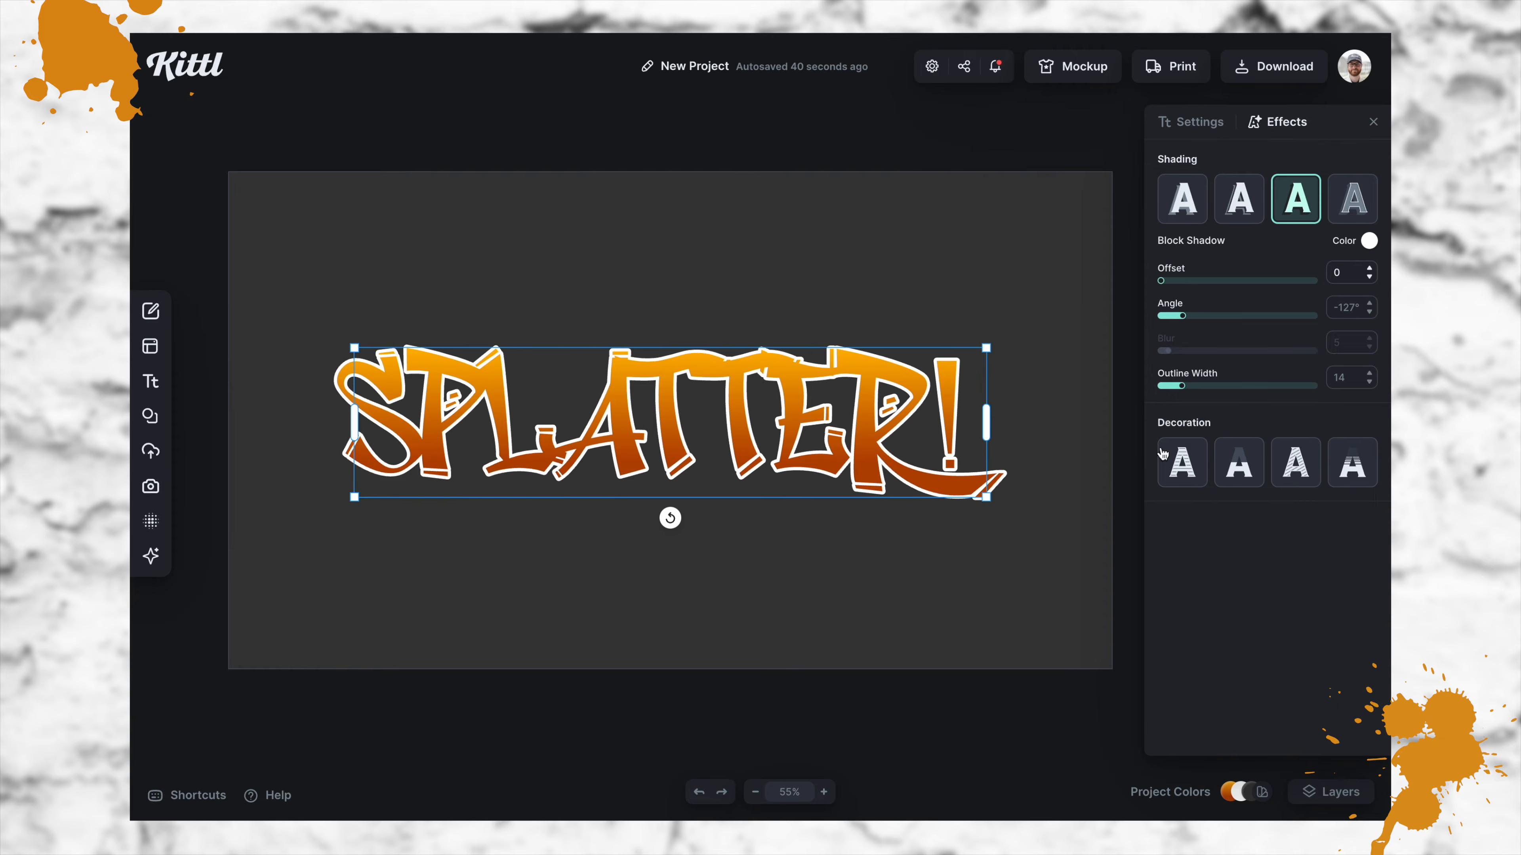
- Recolour the block shadow to a very dark brown and set its offset to 6 at an angle of -53°
{"action": "left_click", "coordinate": [1370, 242]}
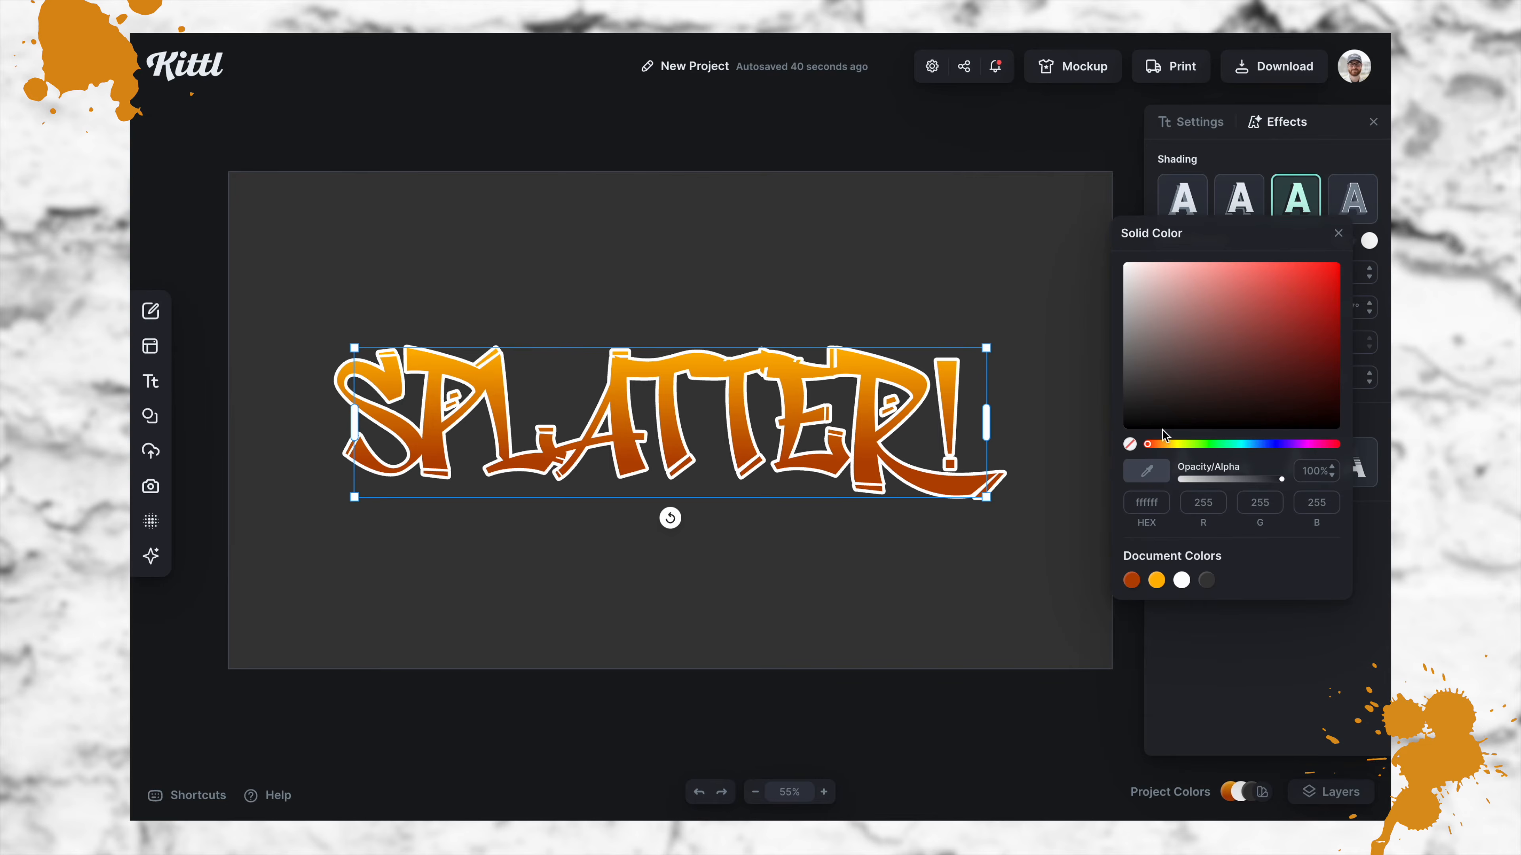
{"action": "left_click_drag", "start_coordinate": [1152, 445], "coordinate": [1162, 445]}
{"action": "left_click_drag", "start_coordinate": [1321, 346], "coordinate": [1321, 397]}
{"action": "left_click", "coordinate": [1338, 233]}
{"action": "mouse_move", "coordinate": [1161, 281]}
{"action": "left_mouse_down"}
{"action": "mouse_move", "coordinate": [1211, 319]}
{"action": "mouse_move", "coordinate": [1169, 283]}
{"action": "left_mouse_up"}
{"action": "left_click", "coordinate": [1356, 279]}
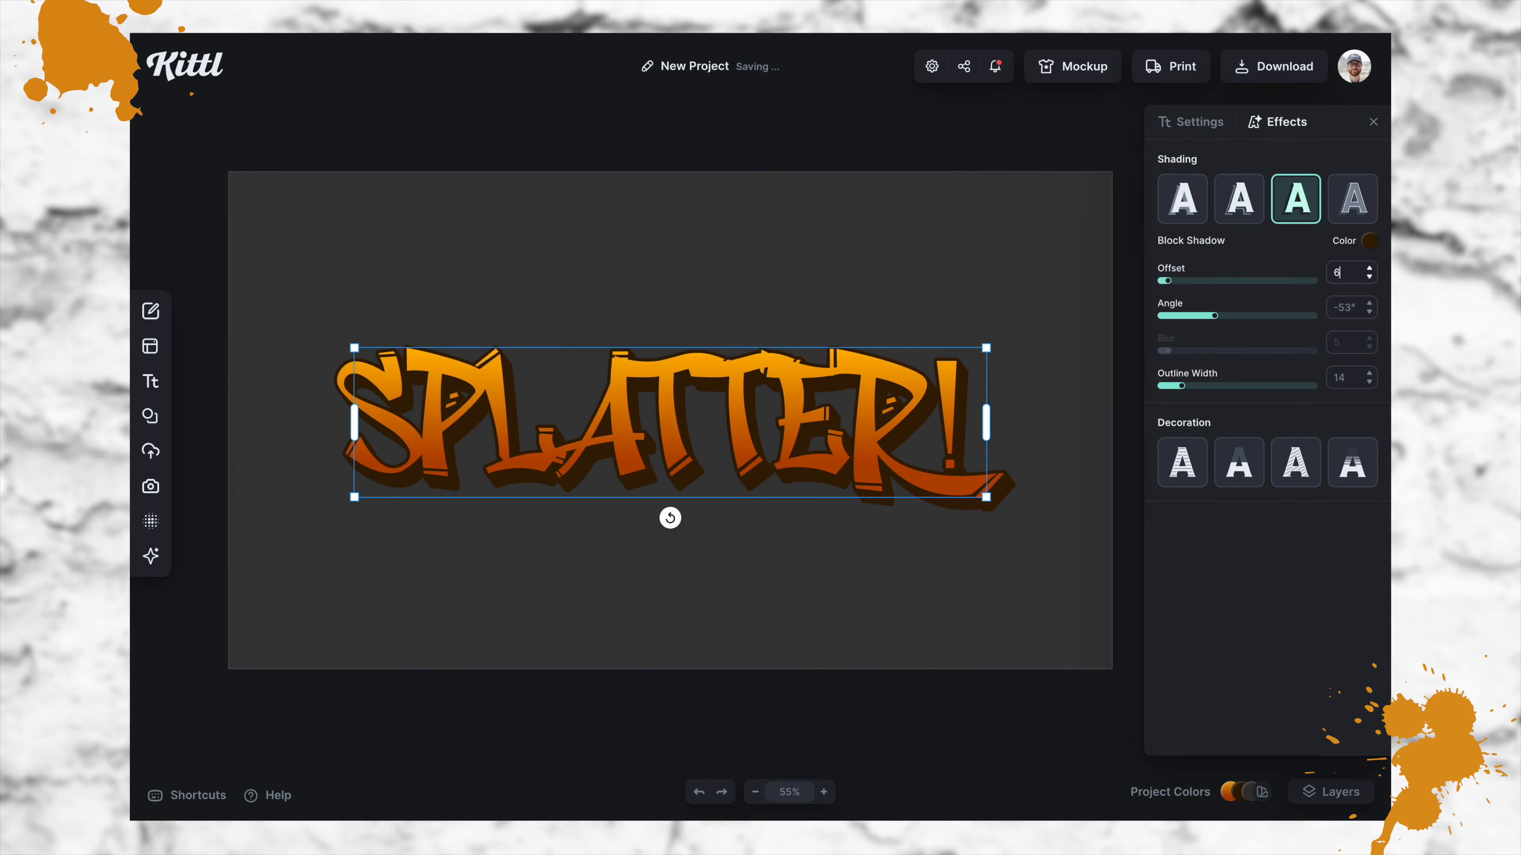
- Set the block shadow's offset to 6 and deselect the text
{"action": "type", "text": "6"}
{"action": "key", "text": "Return"}
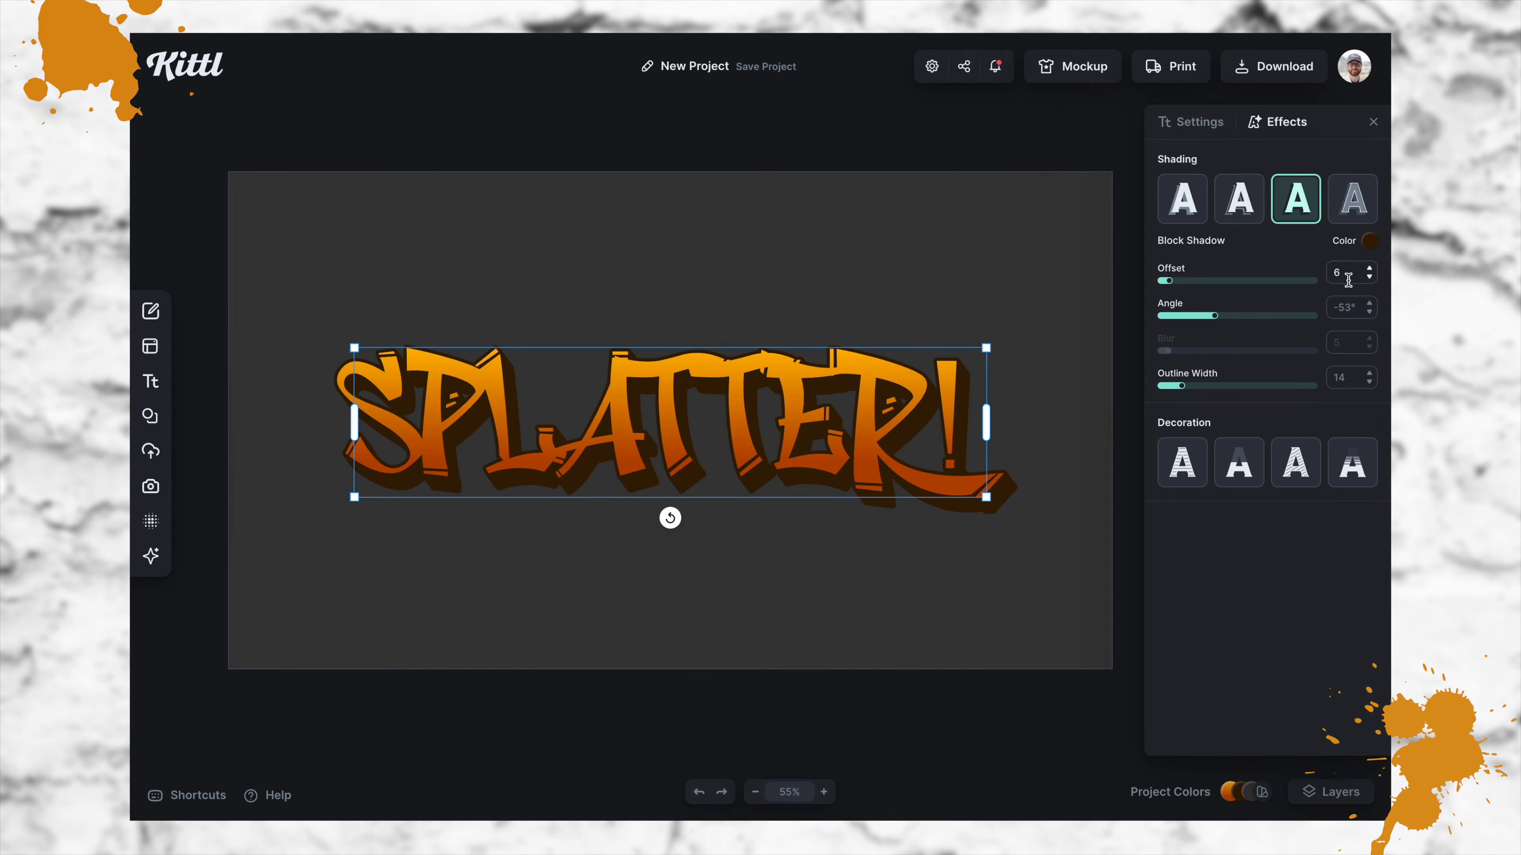
{"action": "left_click", "coordinate": [309, 390]}
- Search the elements for "drip" and place a multi-strand paint drip beneath the R's tail
{"action": "left_click", "coordinate": [150, 416]}
{"action": "left_click", "coordinate": [233, 156]}
{"action": "type", "text": "drip"}
{"action": "key", "text": "Return"}
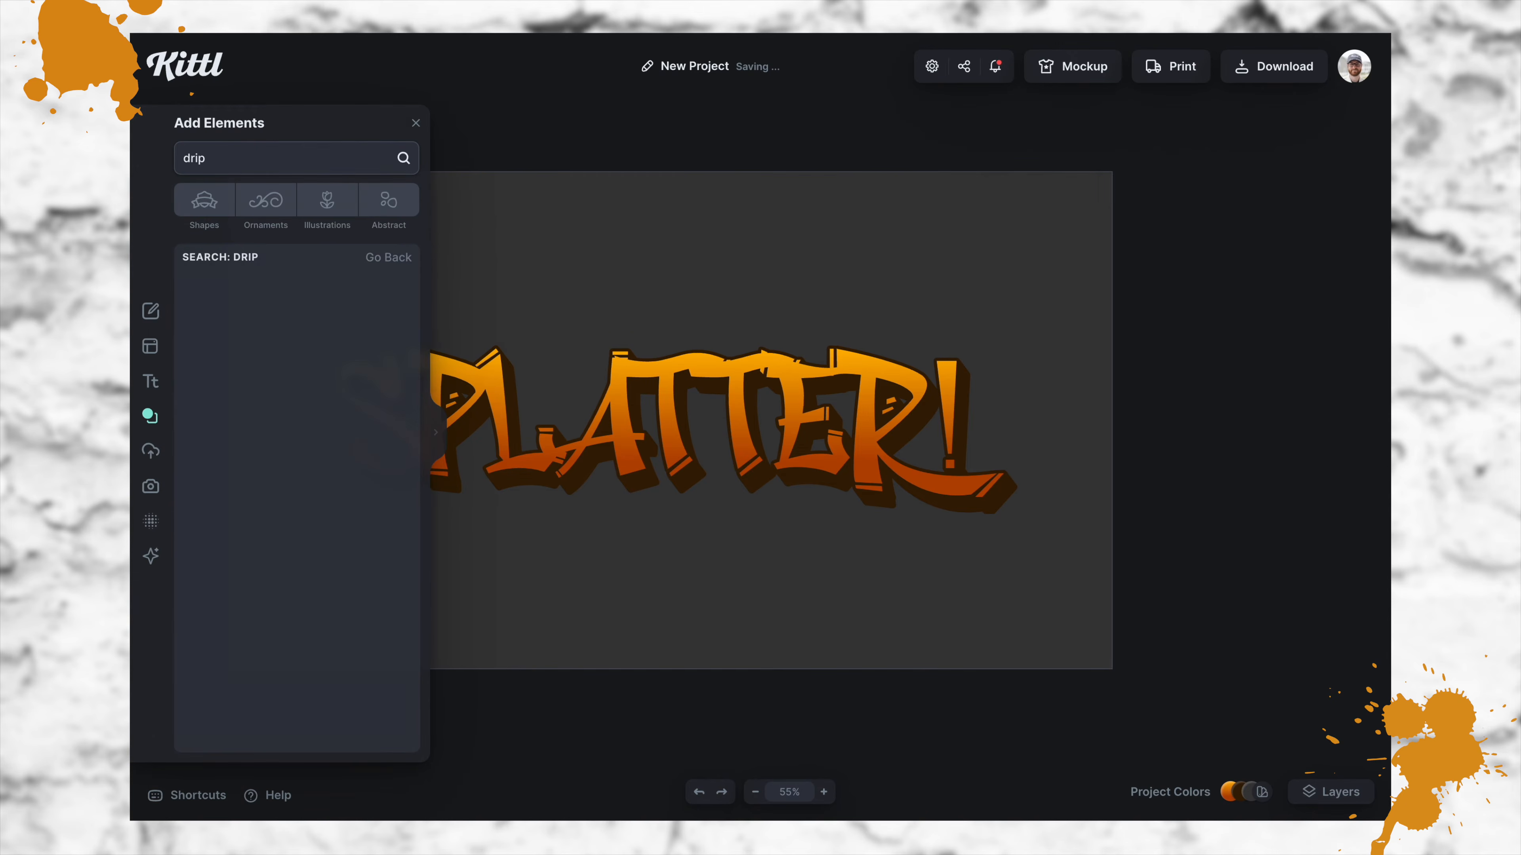
{"action": "scroll", "coordinate": [292, 586], "scroll_direction": "down", "scroll_amount": 2}
{"action": "scroll", "coordinate": [293, 586], "scroll_direction": "down", "scroll_amount": 3}
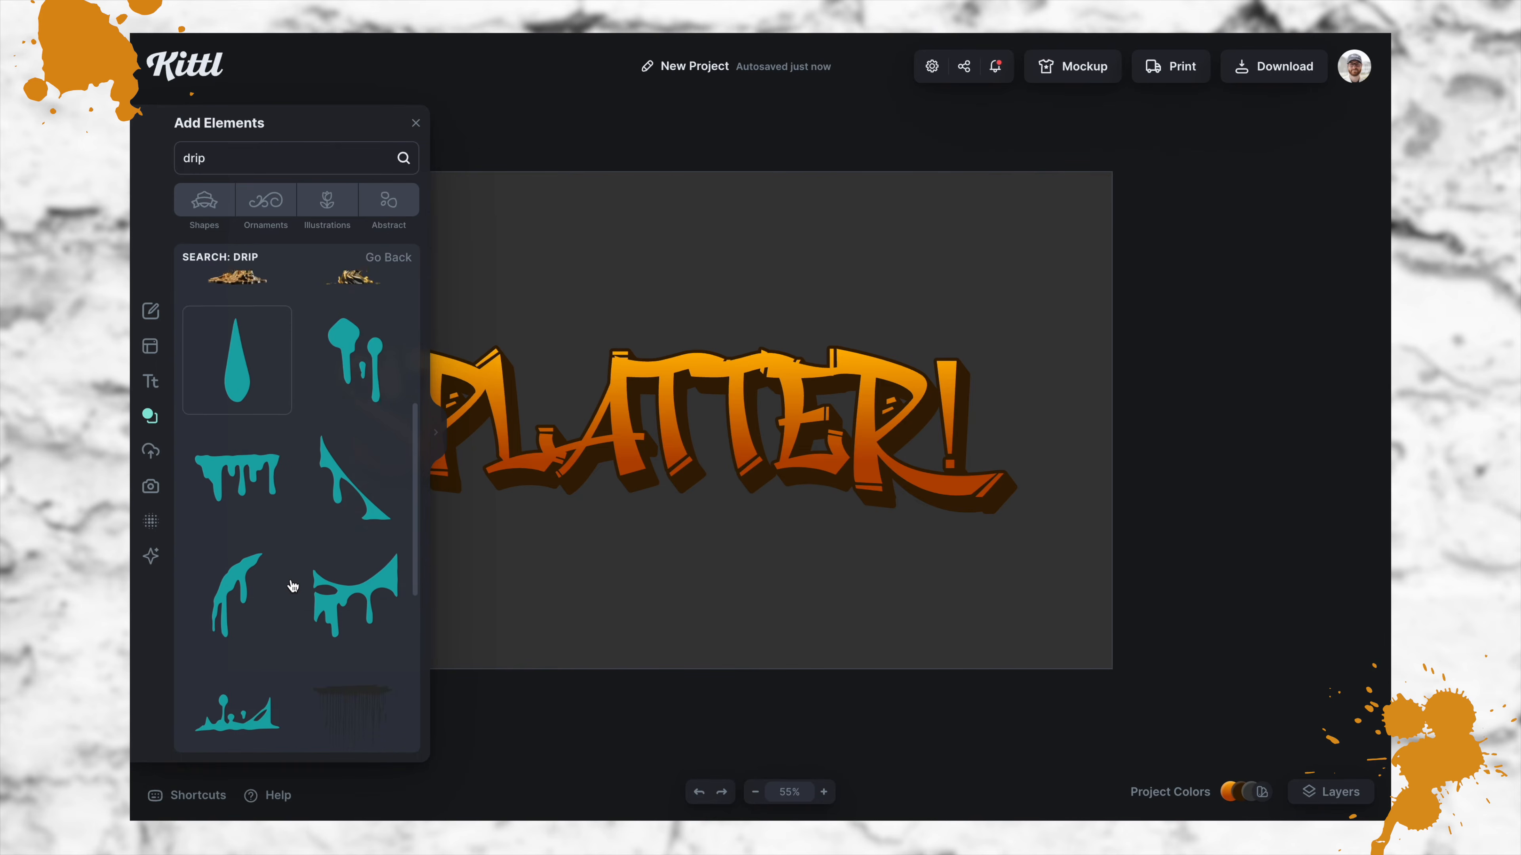
{"action": "scroll", "coordinate": [292, 586], "scroll_direction": "down", "scroll_amount": 2}
{"action": "scroll", "coordinate": [389, 620], "scroll_direction": "down", "scroll_amount": 1}
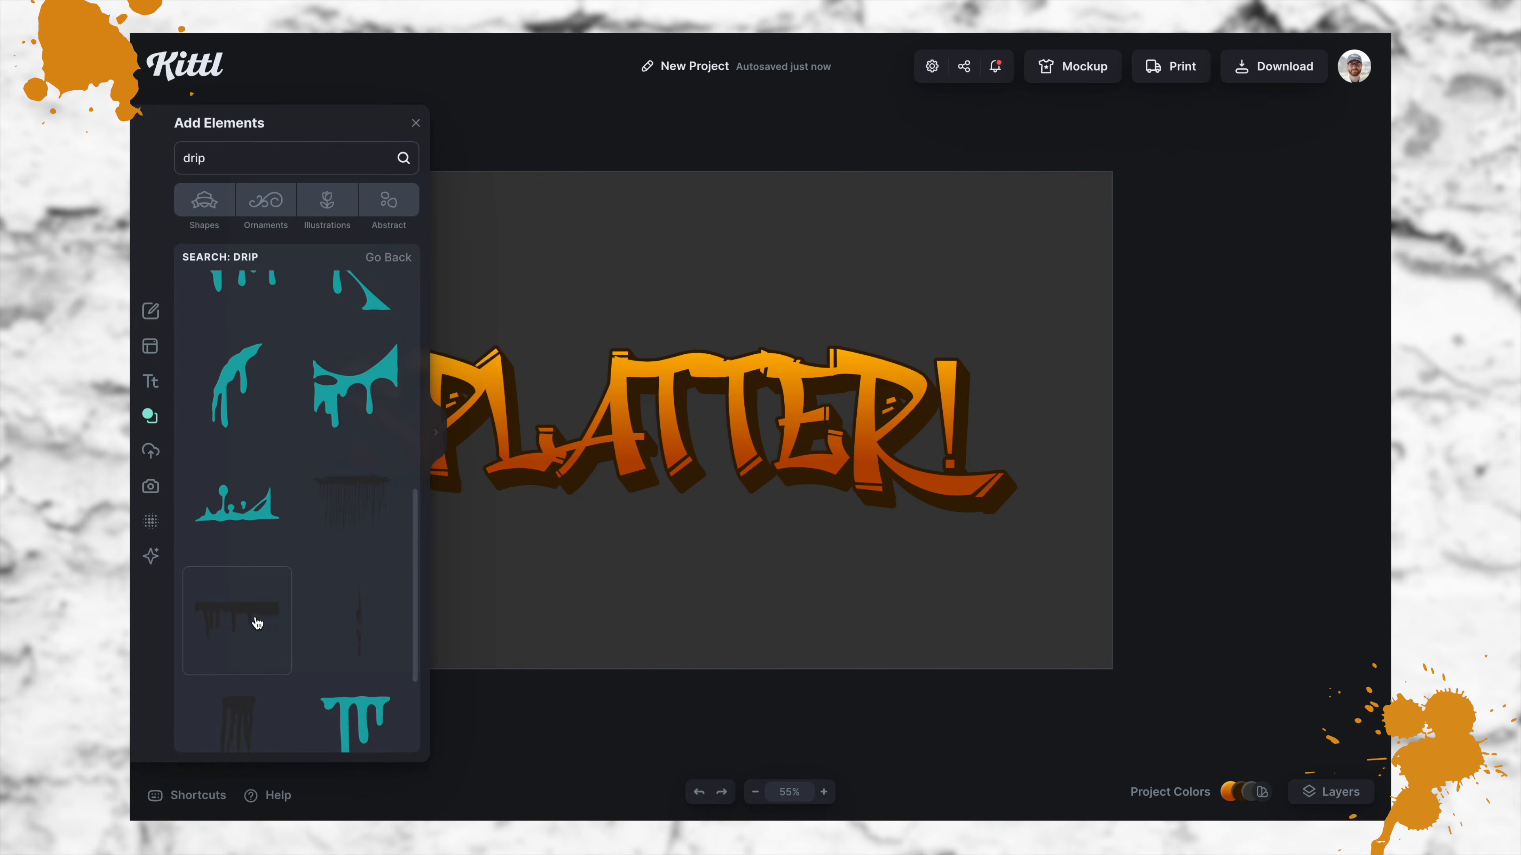
{"action": "scroll", "coordinate": [257, 623], "scroll_direction": "down", "scroll_amount": 3}
{"action": "left_click", "coordinate": [238, 559]}
{"action": "left_click_drag", "start_coordinate": [760, 429], "coordinate": [938, 571]}
- Add a thin single drip beneath the E and a thick drip shape from the same drip elements
{"action": "scroll", "coordinate": [394, 520], "scroll_direction": "down", "scroll_amount": 6}
{"action": "scroll", "coordinate": [241, 526], "scroll_direction": "down", "scroll_amount": 6}
{"action": "left_click", "coordinate": [241, 526]}
{"action": "left_click_drag", "start_coordinate": [760, 428], "coordinate": [833, 582]}
{"action": "scroll", "coordinate": [214, 554], "scroll_direction": "down", "scroll_amount": 6}
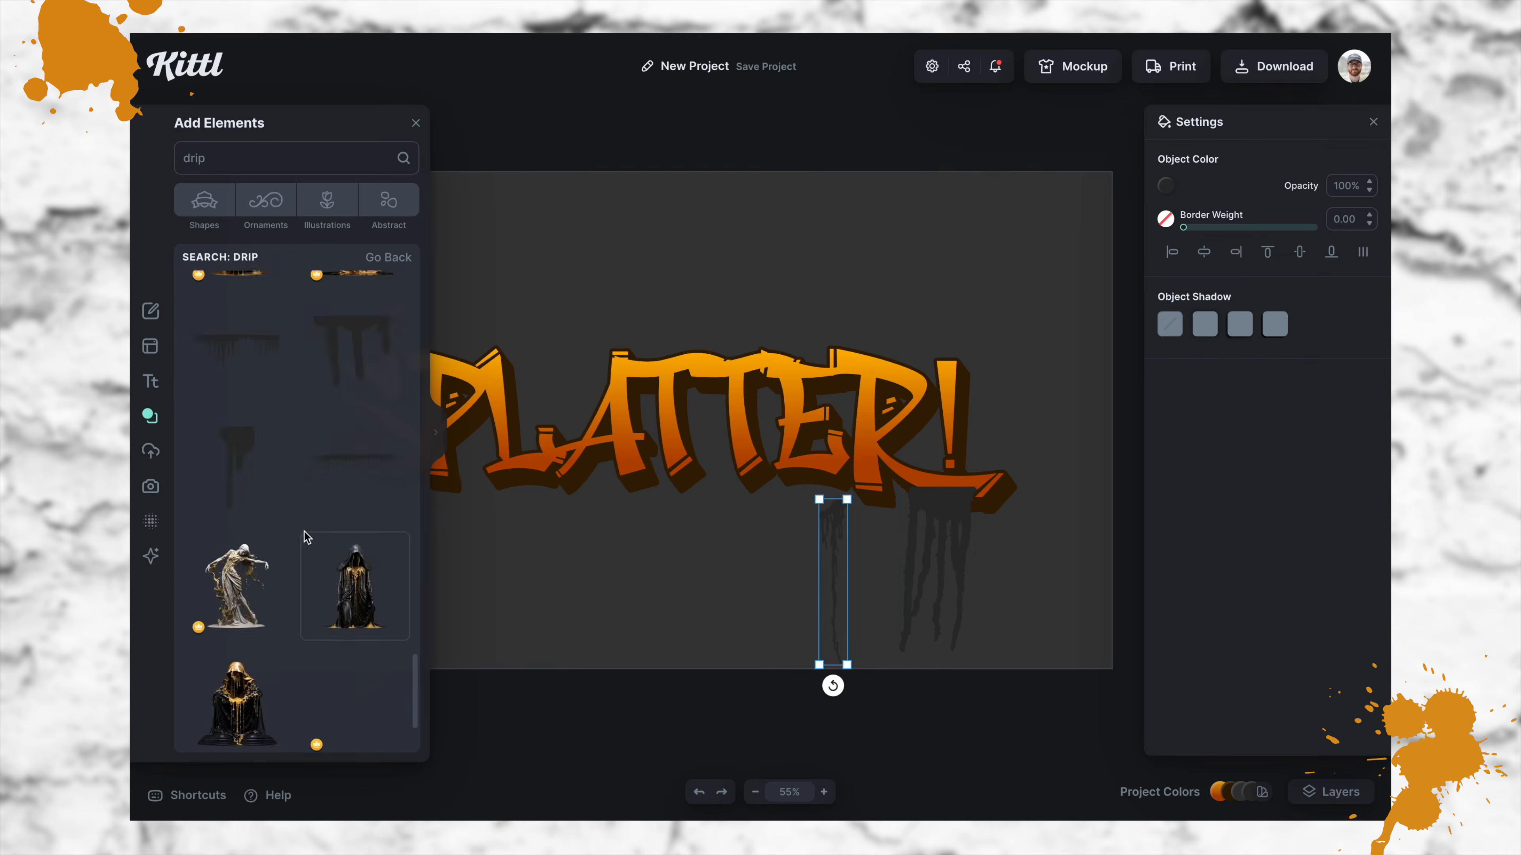
{"action": "left_click", "coordinate": [240, 500]}
- Search the elements for "splatter" and place a dotted spray and a large paint blot above the text
{"action": "scroll", "coordinate": [289, 445], "scroll_direction": "down", "scroll_amount": 3}
{"action": "scroll", "coordinate": [289, 445], "scroll_direction": "up", "scroll_amount": 10}
{"action": "double_click", "coordinate": [238, 158]}
{"action": "type", "text": "splatter"}
{"action": "key", "text": "Return"}
{"action": "left_click_drag", "start_coordinate": [356, 320], "coordinate": [646, 296]}
{"action": "scroll", "coordinate": [301, 439], "scroll_direction": "down", "scroll_amount": 5}
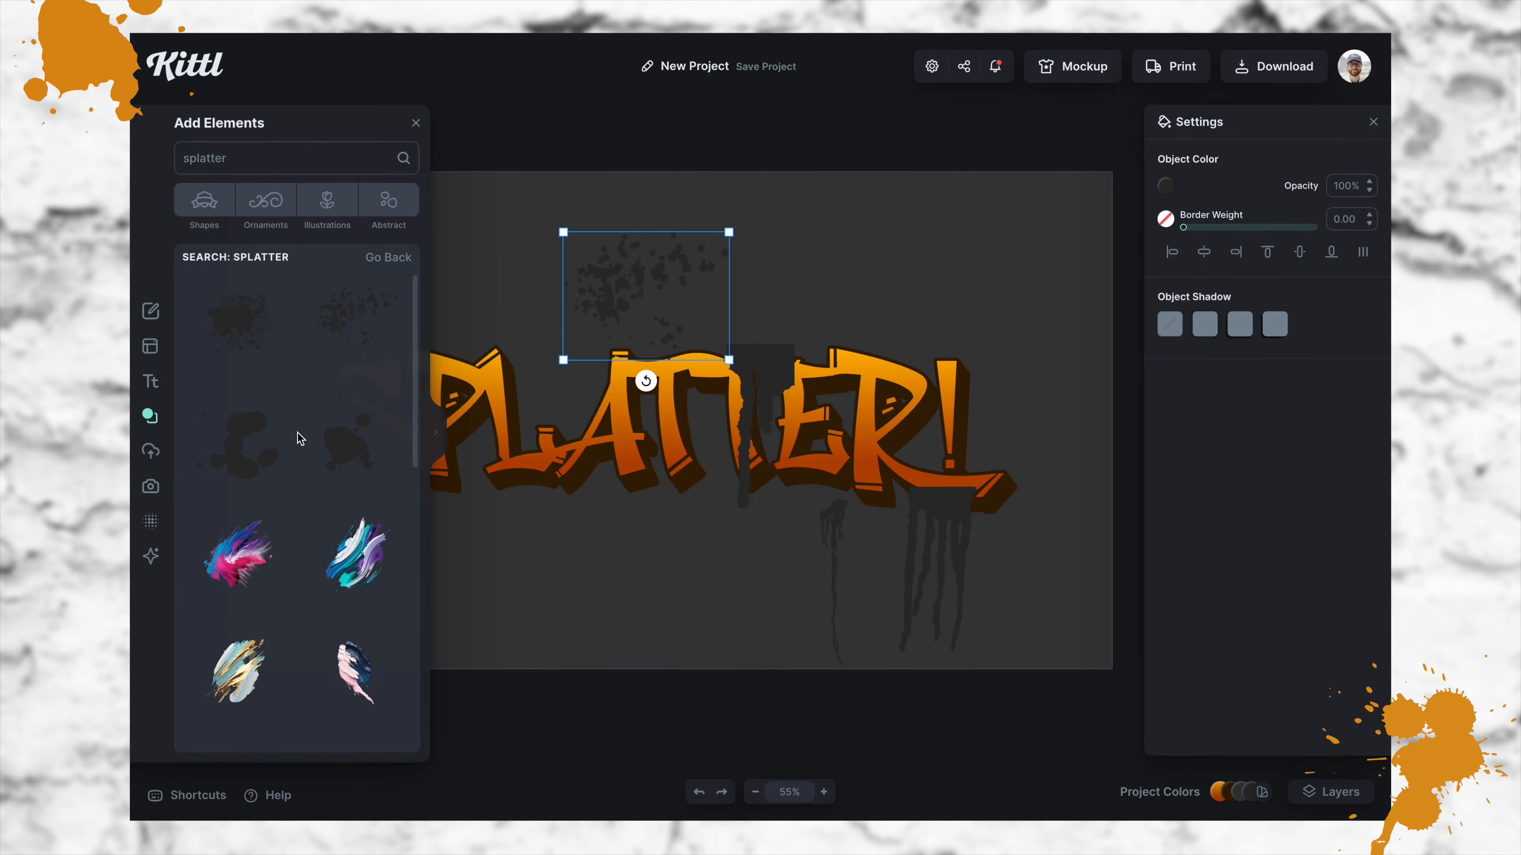
{"action": "scroll", "coordinate": [301, 439], "scroll_direction": "down", "scroll_amount": 5}
{"action": "left_click_drag", "start_coordinate": [238, 515], "coordinate": [827, 261]}
- Move the thick drip below the text and recolour all five drip and splatter shapes with the document's dark brown
{"action": "left_click", "coordinate": [415, 122]}
{"action": "left_click_drag", "start_coordinate": [745, 479], "coordinate": [699, 632]}
{"action": "left_click", "coordinate": [833, 539], "text": "shift"}
{"action": "left_click", "coordinate": [938, 527], "text": "shift"}
{"action": "left_click", "coordinate": [812, 278], "text": "shift"}
{"action": "left_click", "coordinate": [588, 278], "text": "shift"}
{"action": "left_click", "coordinate": [1165, 186]}
{"action": "left_click", "coordinate": [954, 524]}
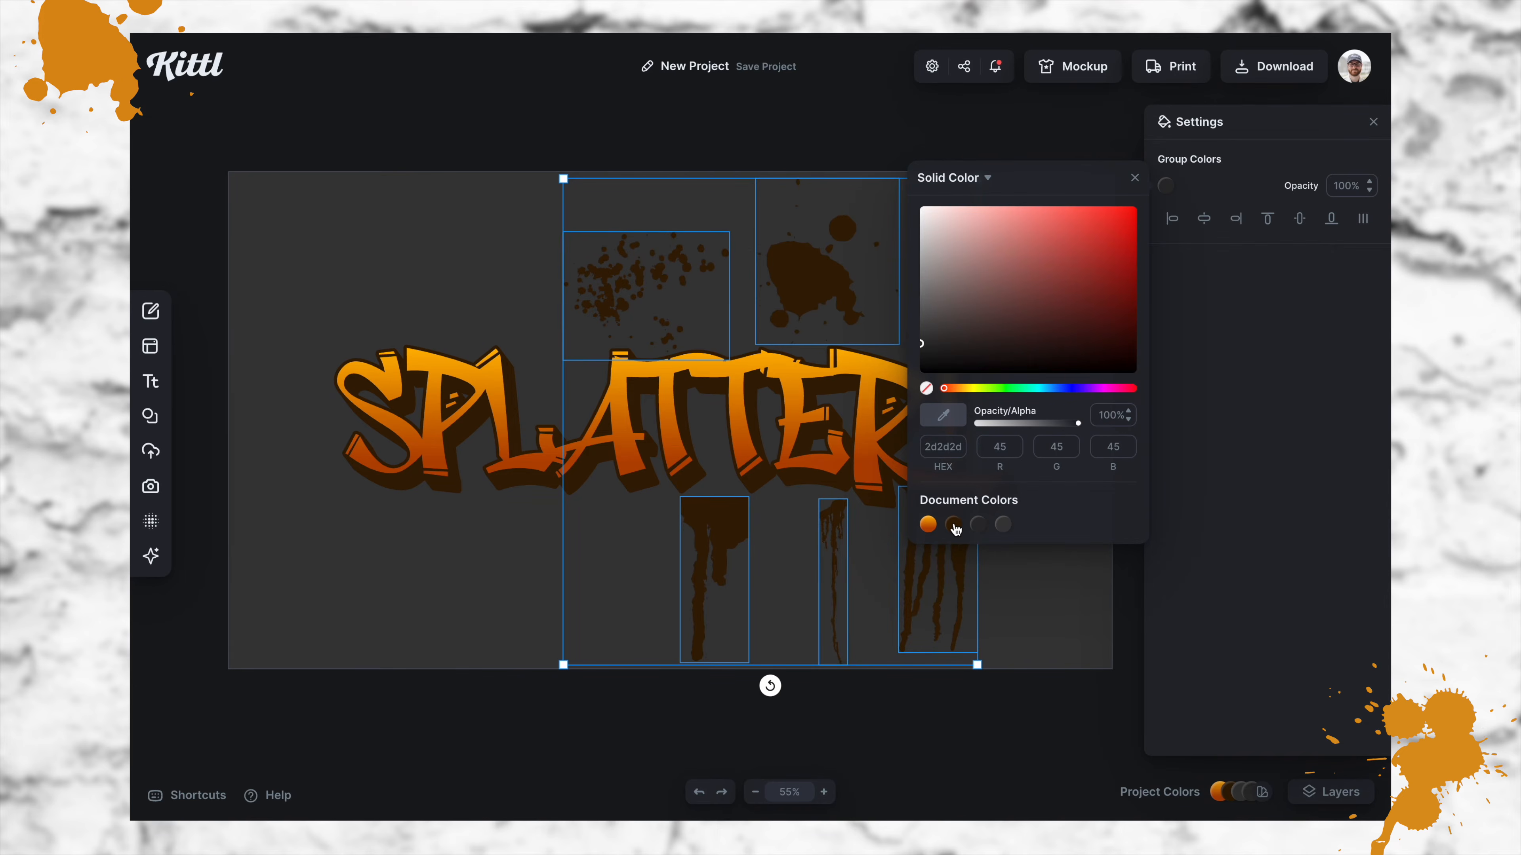
- Lighten the artboard background to mid grey 828282
{"action": "left_click", "coordinate": [1103, 599]}
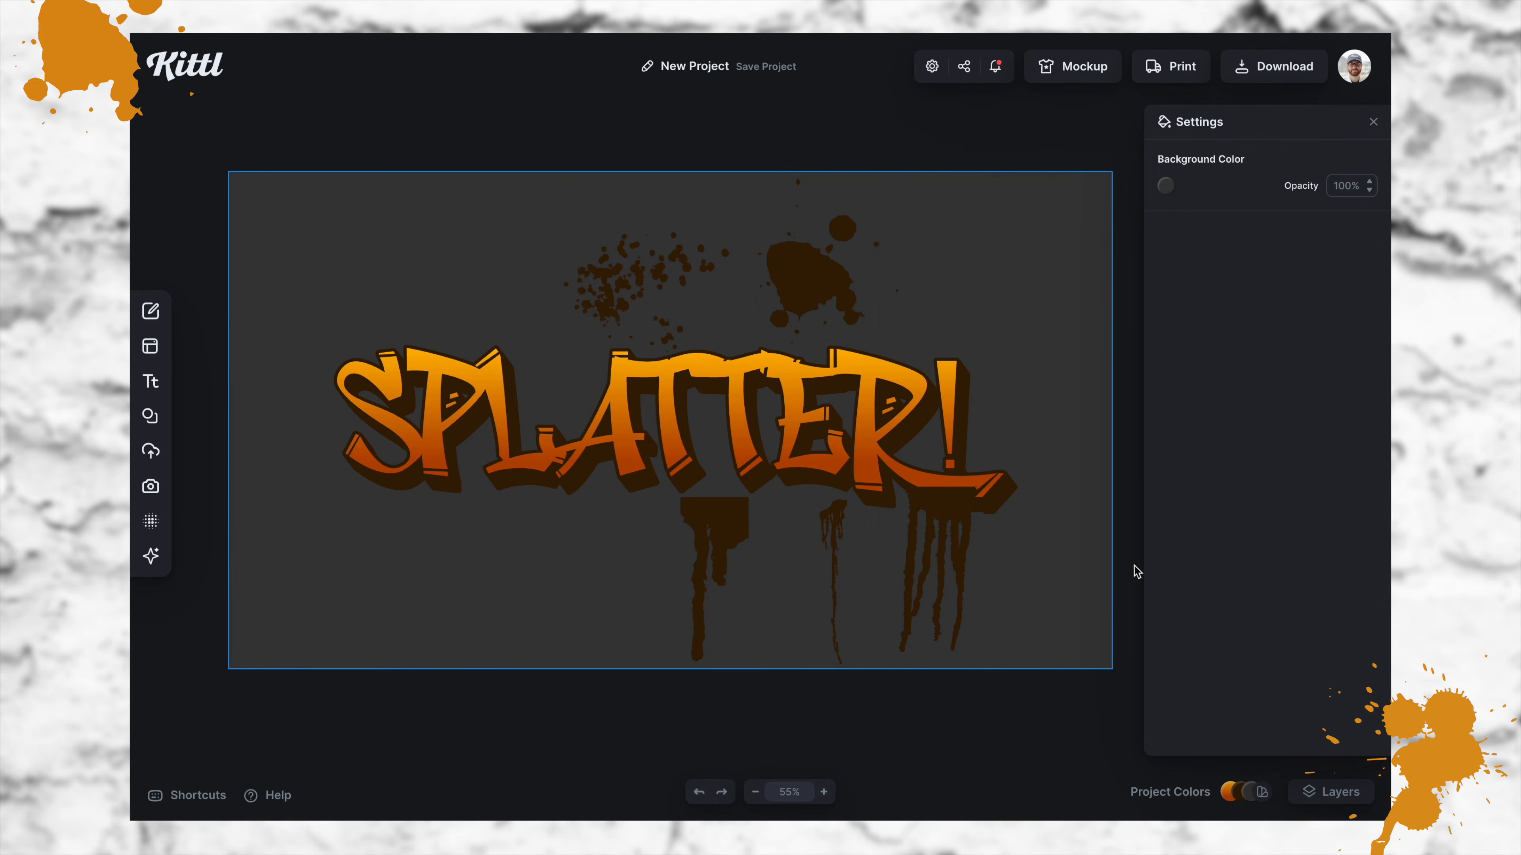
{"action": "left_click", "coordinate": [1164, 187]}
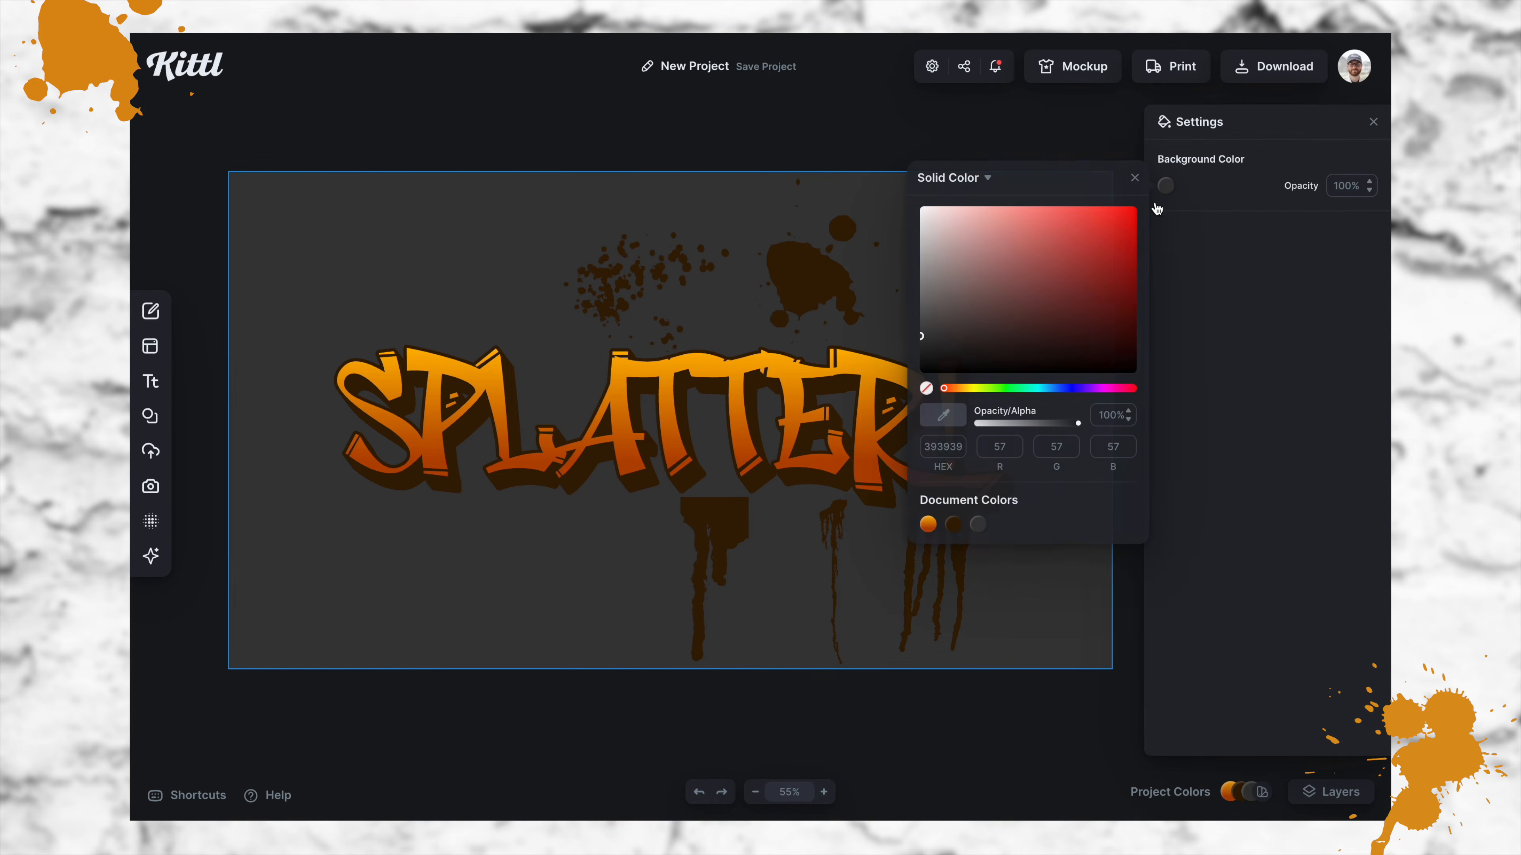
{"action": "left_click_drag", "start_coordinate": [922, 339], "coordinate": [920, 293]}
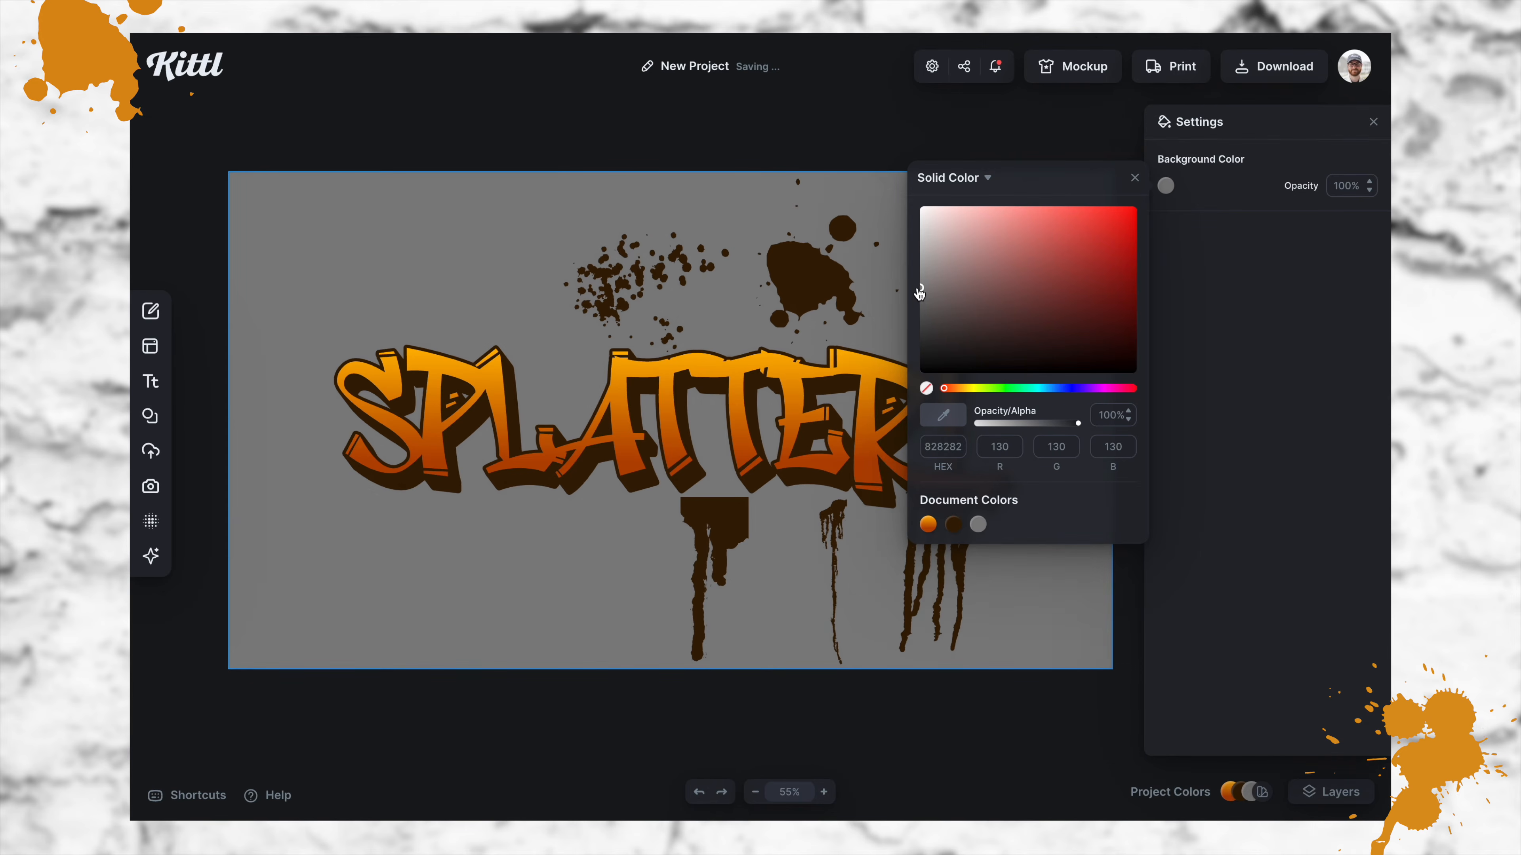
- Apply the cracked, weathered brick wall from the Brick Textures to the design
{"action": "left_click", "coordinate": [150, 522]}
{"action": "scroll", "coordinate": [338, 435], "scroll_direction": "down", "scroll_amount": 3}
{"action": "scroll", "coordinate": [339, 437], "scroll_direction": "down", "scroll_amount": 15}
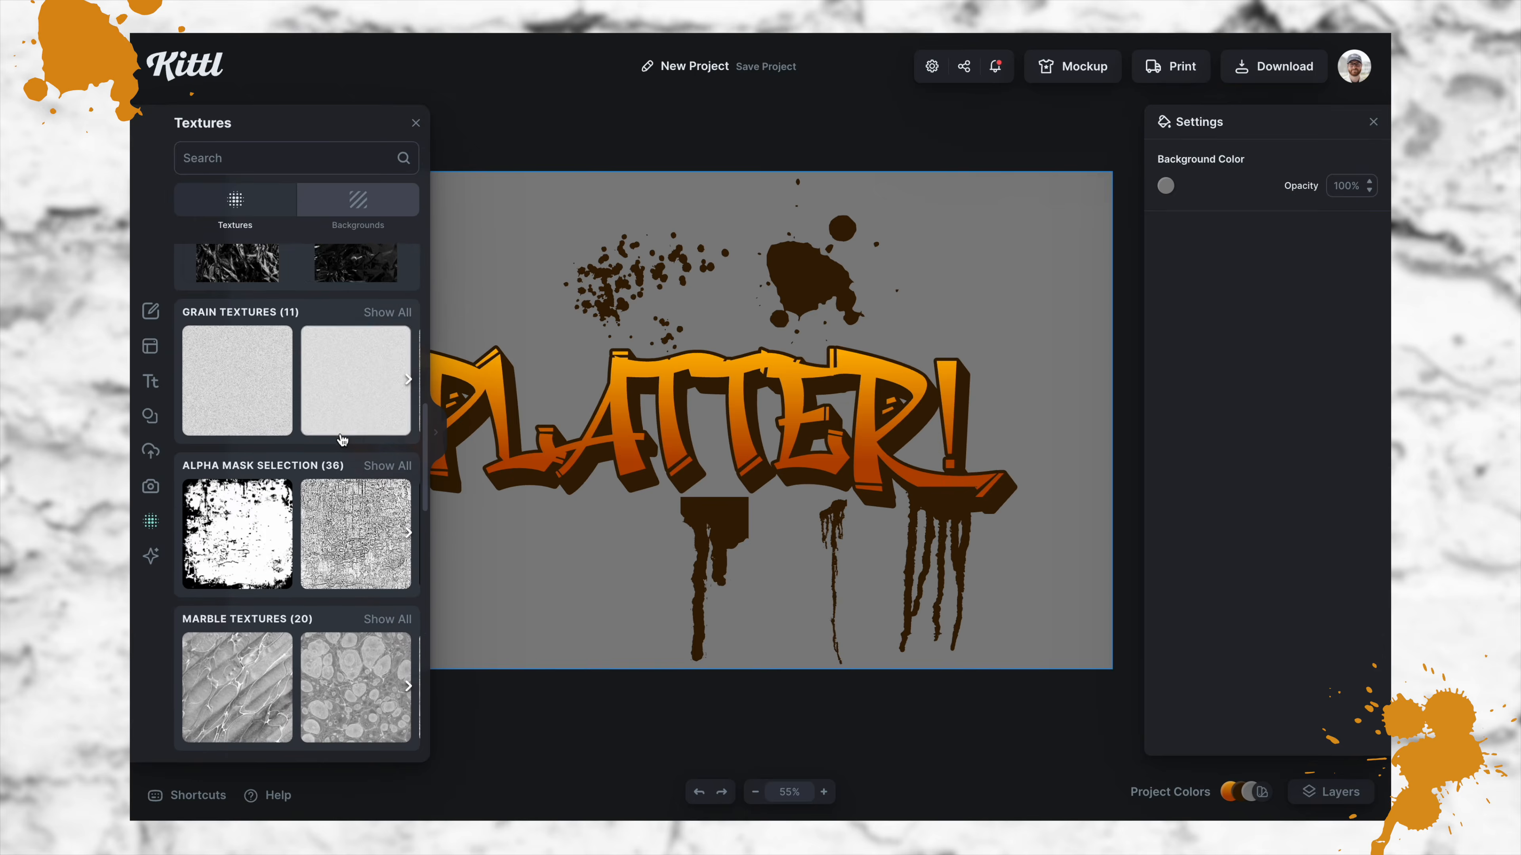
{"action": "left_click", "coordinate": [386, 432]}
{"action": "scroll", "coordinate": [255, 514], "scroll_direction": "down", "scroll_amount": 1}
{"action": "scroll", "coordinate": [257, 509], "scroll_direction": "up", "scroll_amount": 2}
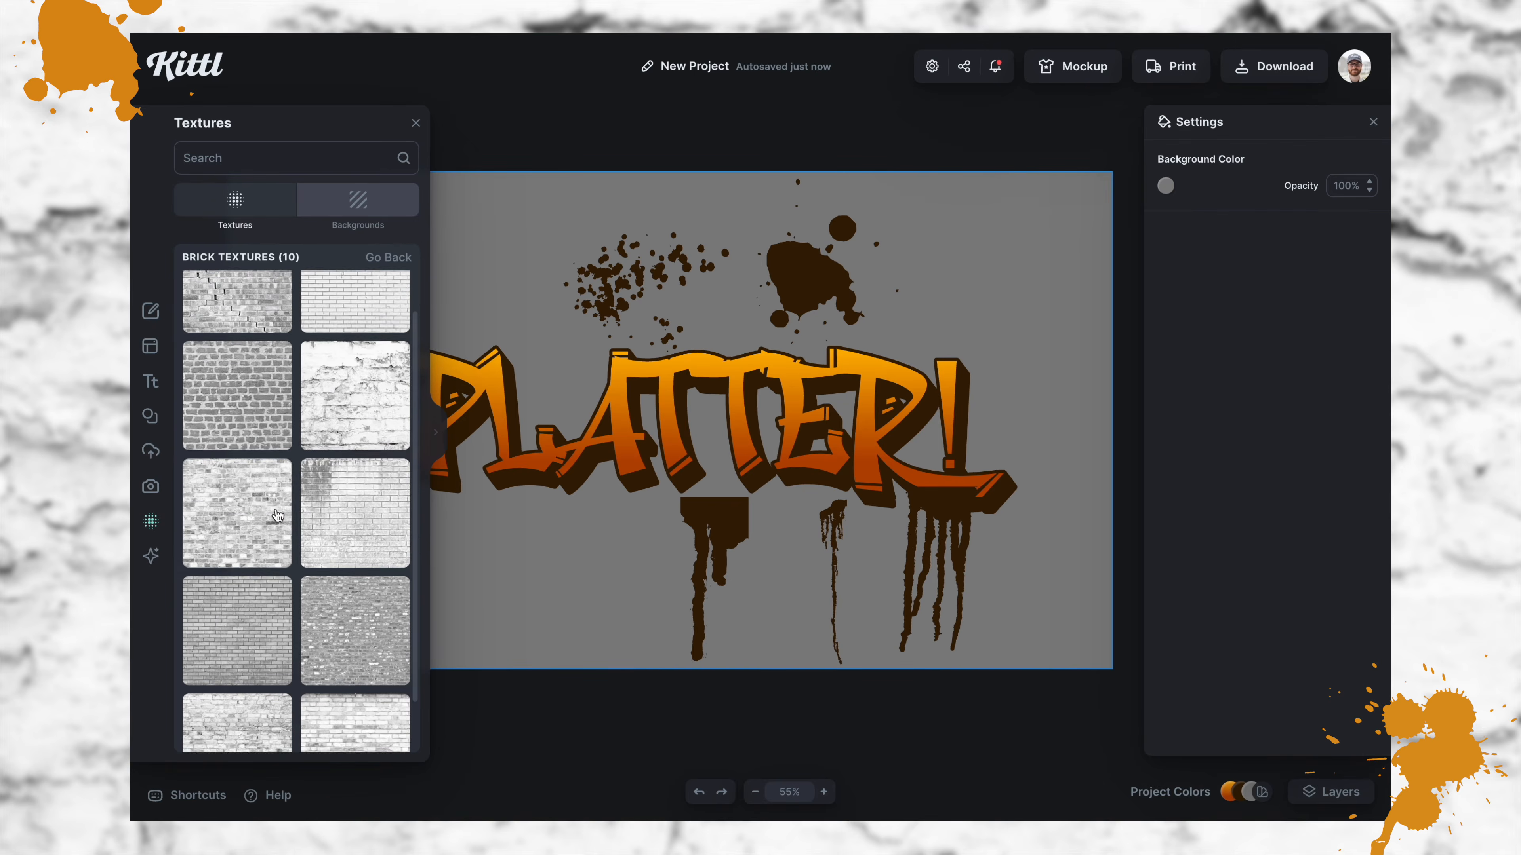
{"action": "left_click", "coordinate": [354, 416]}
- Lighten the background to light grey and blend the brick texture with Multiply at about half opacity
{"action": "left_click", "coordinate": [417, 124]}
{"action": "left_click", "coordinate": [1168, 183]}
{"action": "left_click_drag", "start_coordinate": [920, 293], "coordinate": [916, 246]}
{"action": "left_click", "coordinate": [1133, 177]}
{"action": "left_click", "coordinate": [1275, 287]}
{"action": "left_click", "coordinate": [1276, 379]}
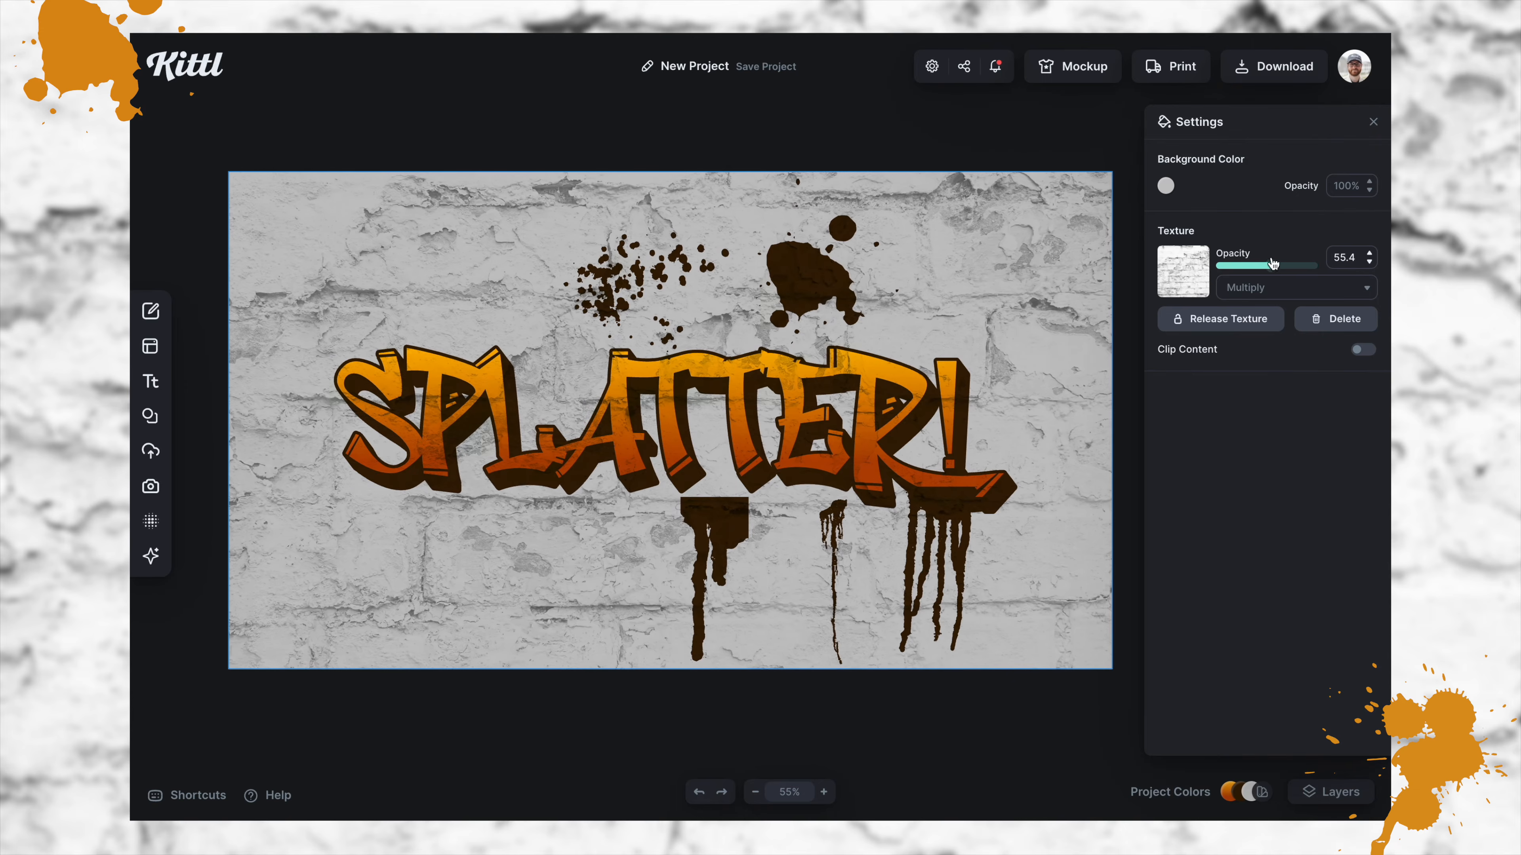
- Shrink the multi-strand drip and tuck it under the R's tail, and shrink the thin drip beneath the P
{"action": "left_click", "coordinate": [967, 653]}
{"action": "left_click_drag", "start_coordinate": [985, 666], "coordinate": [950, 595]}
{"action": "left_click_drag", "start_coordinate": [931, 535], "coordinate": [976, 543]}
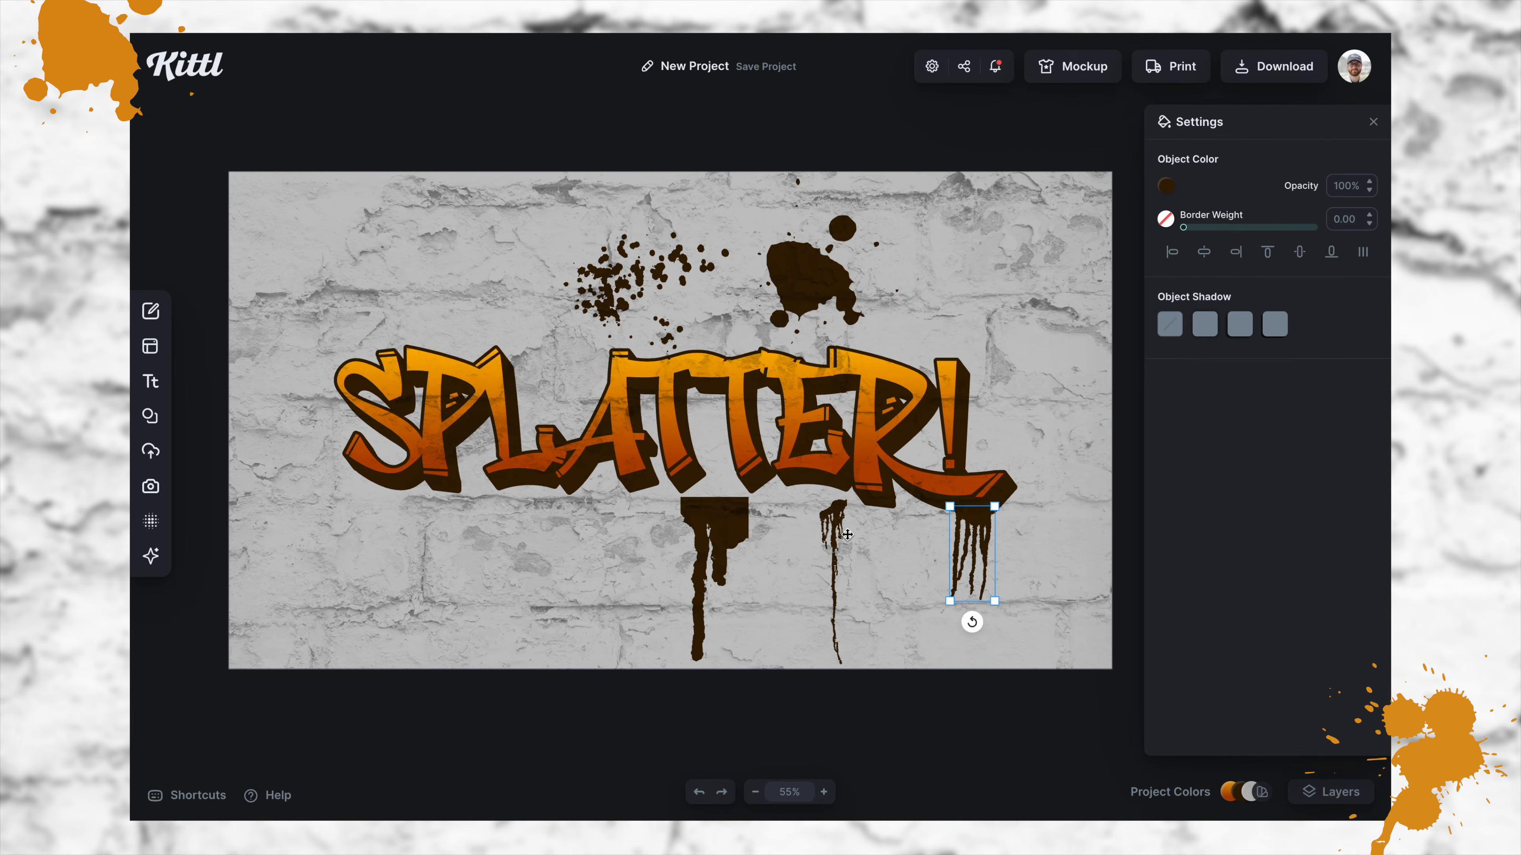
{"action": "left_click_drag", "start_coordinate": [847, 534], "coordinate": [463, 535]}
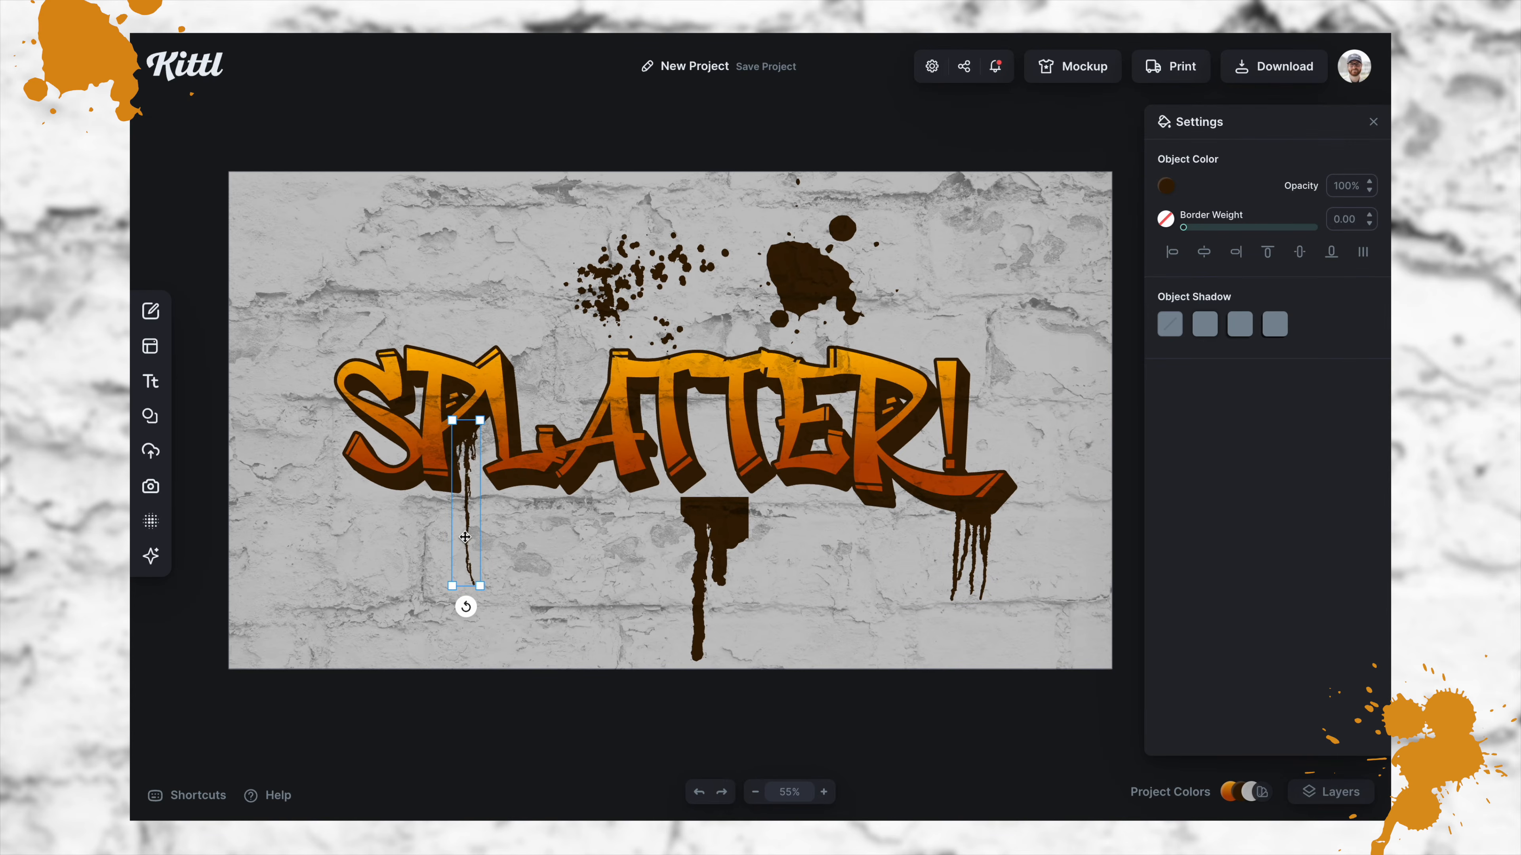
{"action": "left_click_drag", "start_coordinate": [485, 588], "coordinate": [491, 534]}
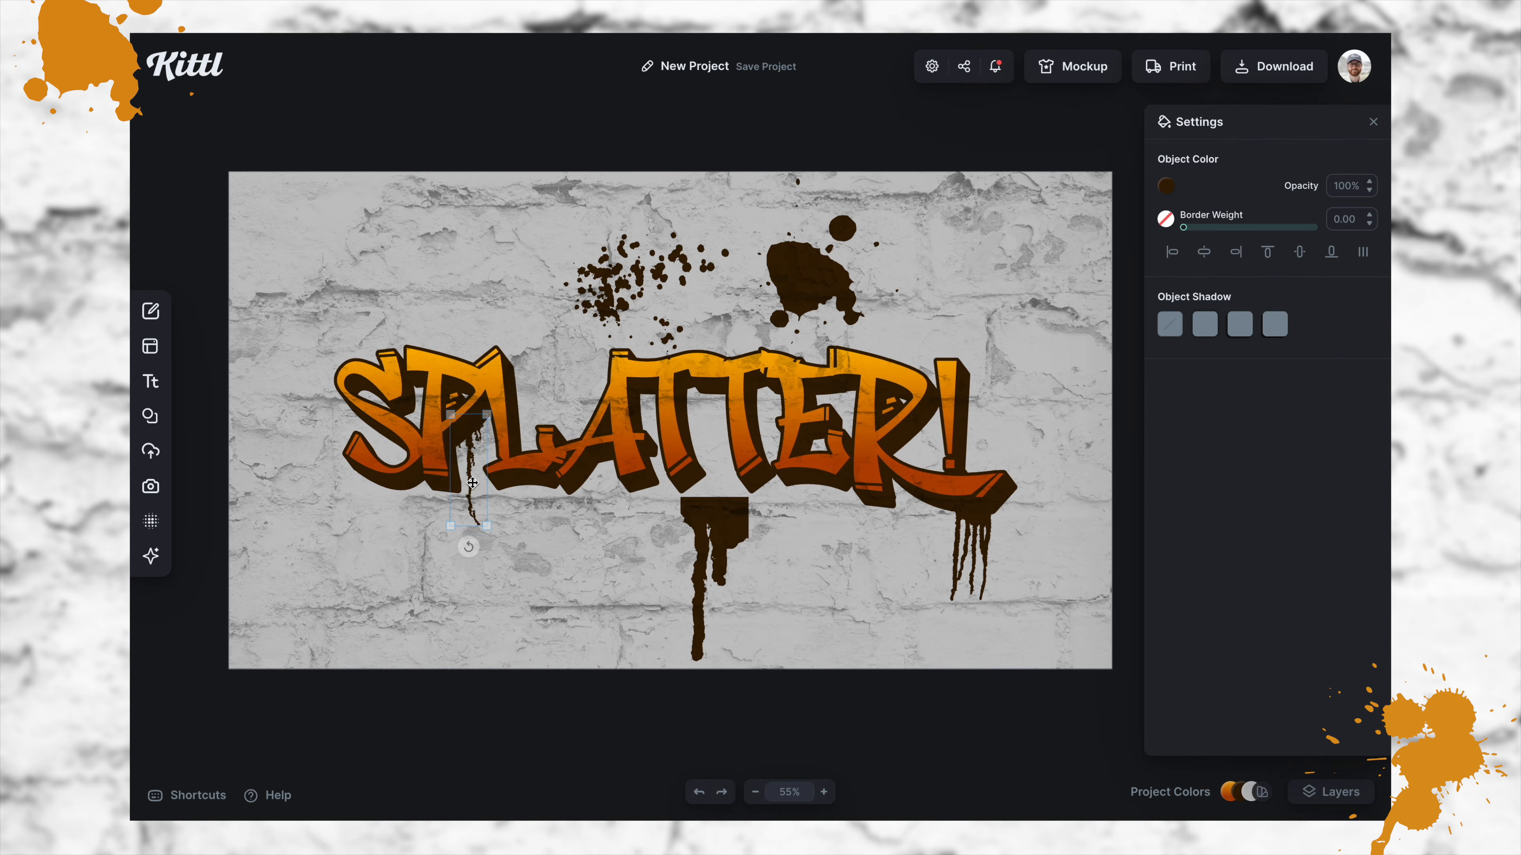
{"action": "left_click", "coordinate": [522, 556]}
- Scale down the thick drip beneath the L and the dotted spray between the lower parts of the two Ts
{"action": "left_click_drag", "start_coordinate": [709, 546], "coordinate": [565, 526]}
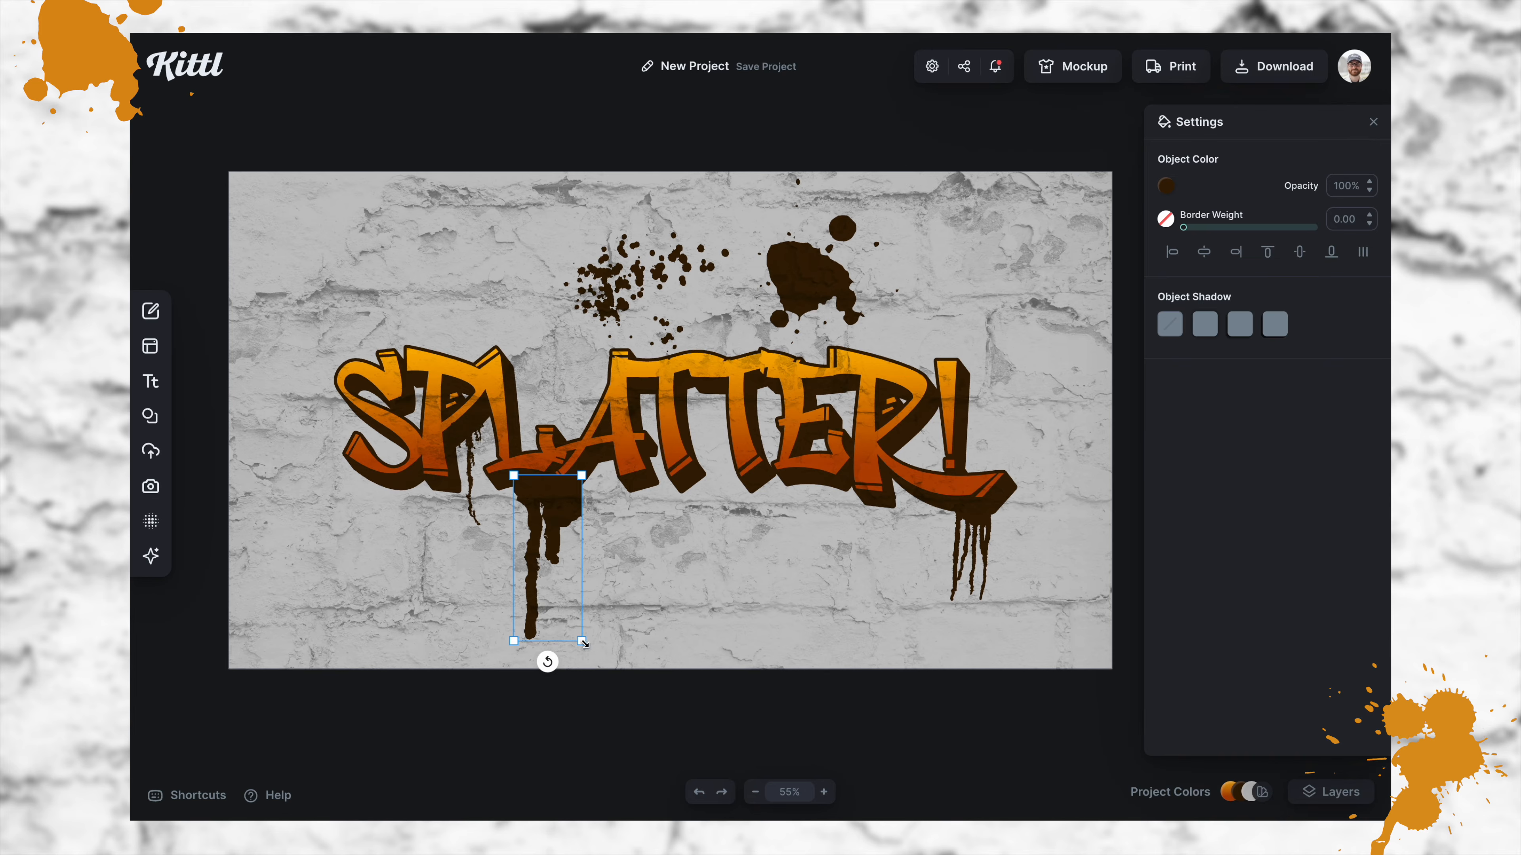
{"action": "left_click_drag", "start_coordinate": [584, 639], "coordinate": [552, 566]}
{"action": "left_click_drag", "start_coordinate": [533, 497], "coordinate": [514, 488]}
{"action": "left_click_drag", "start_coordinate": [611, 299], "coordinate": [683, 470]}
{"action": "left_click_drag", "start_coordinate": [803, 533], "coordinate": [752, 507]}
{"action": "left_click", "coordinate": [749, 577]}
- Shrink the large paint blot, position it between the L and A, and send it behind the text
{"action": "left_click_drag", "start_coordinate": [812, 283], "coordinate": [543, 366]}
{"action": "left_click_drag", "start_coordinate": [631, 436], "coordinate": [563, 360]}
{"action": "left_click_drag", "start_coordinate": [507, 322], "coordinate": [525, 378]}
{"action": "right_click", "coordinate": [525, 378]}
{"action": "left_click", "coordinate": [567, 640]}
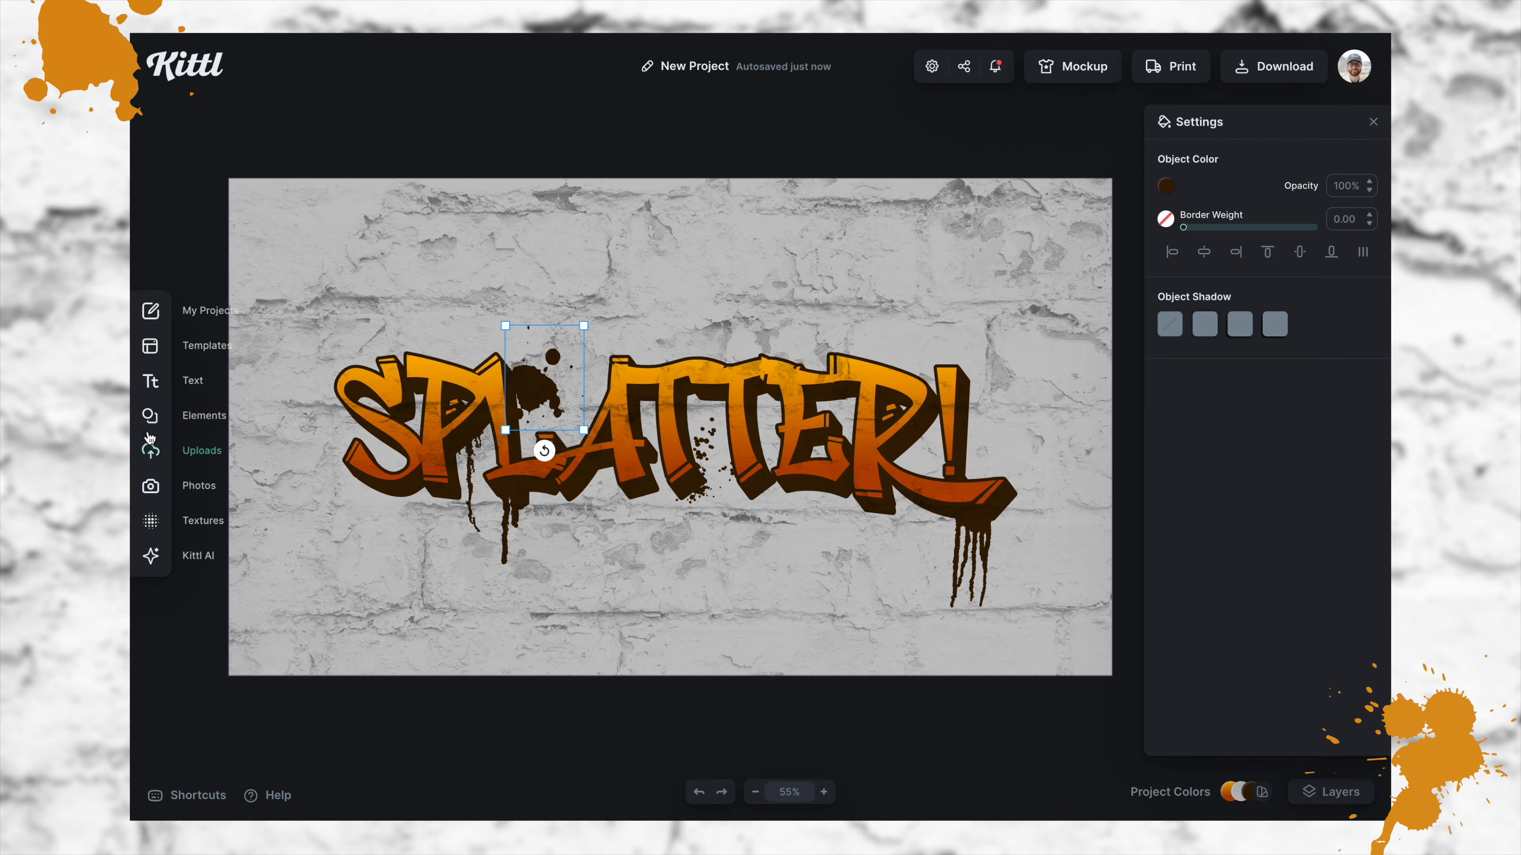
- Search the elements for "crown" and add the black graffiti-style crown with yellow highlights
{"action": "left_click", "coordinate": [150, 415]}
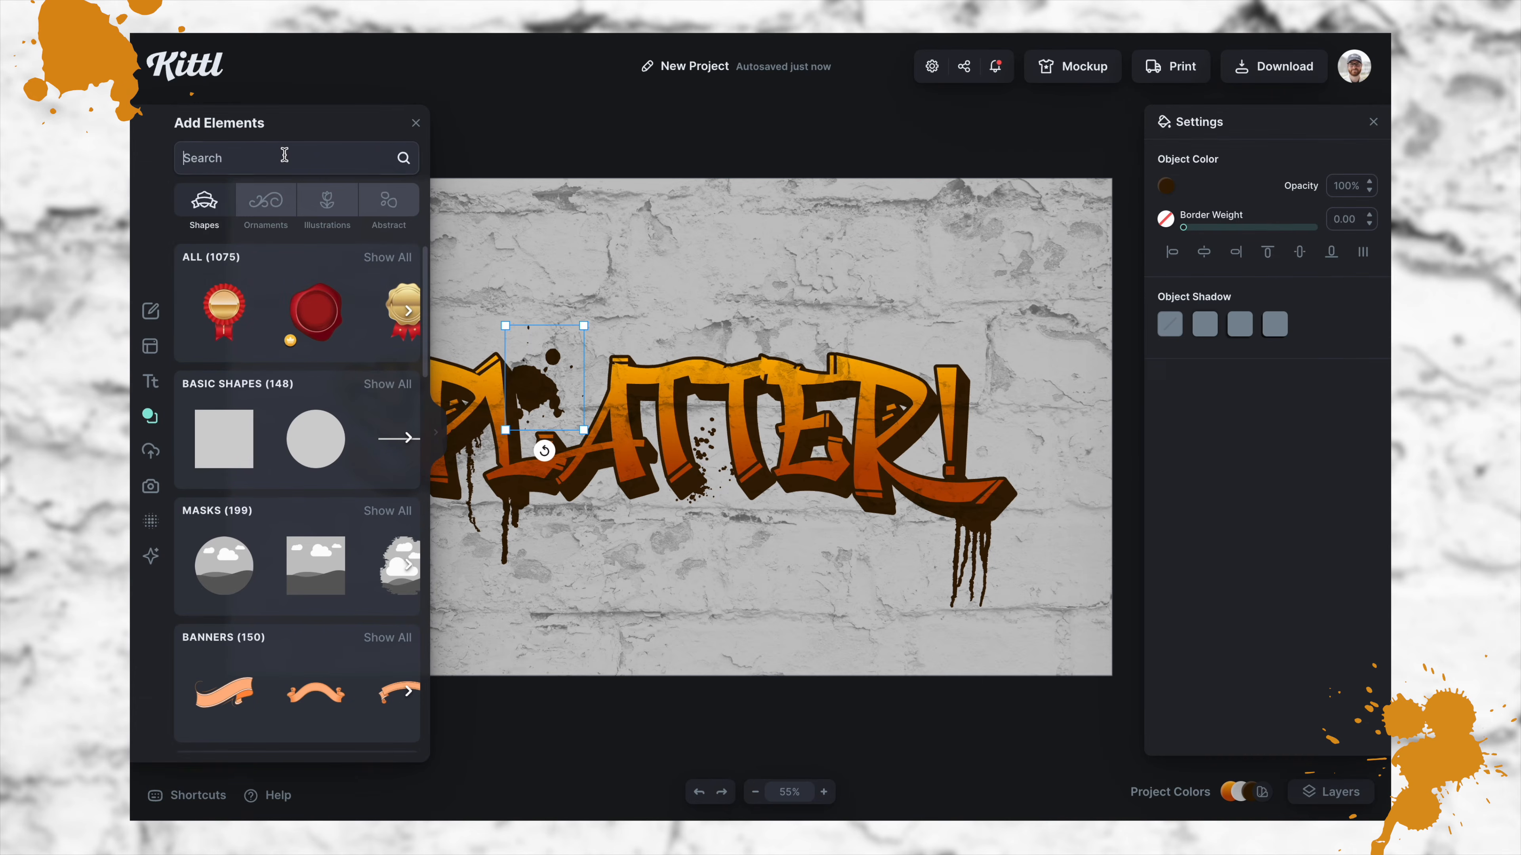
{"action": "type", "text": "crown"}
{"action": "key", "text": "Return"}
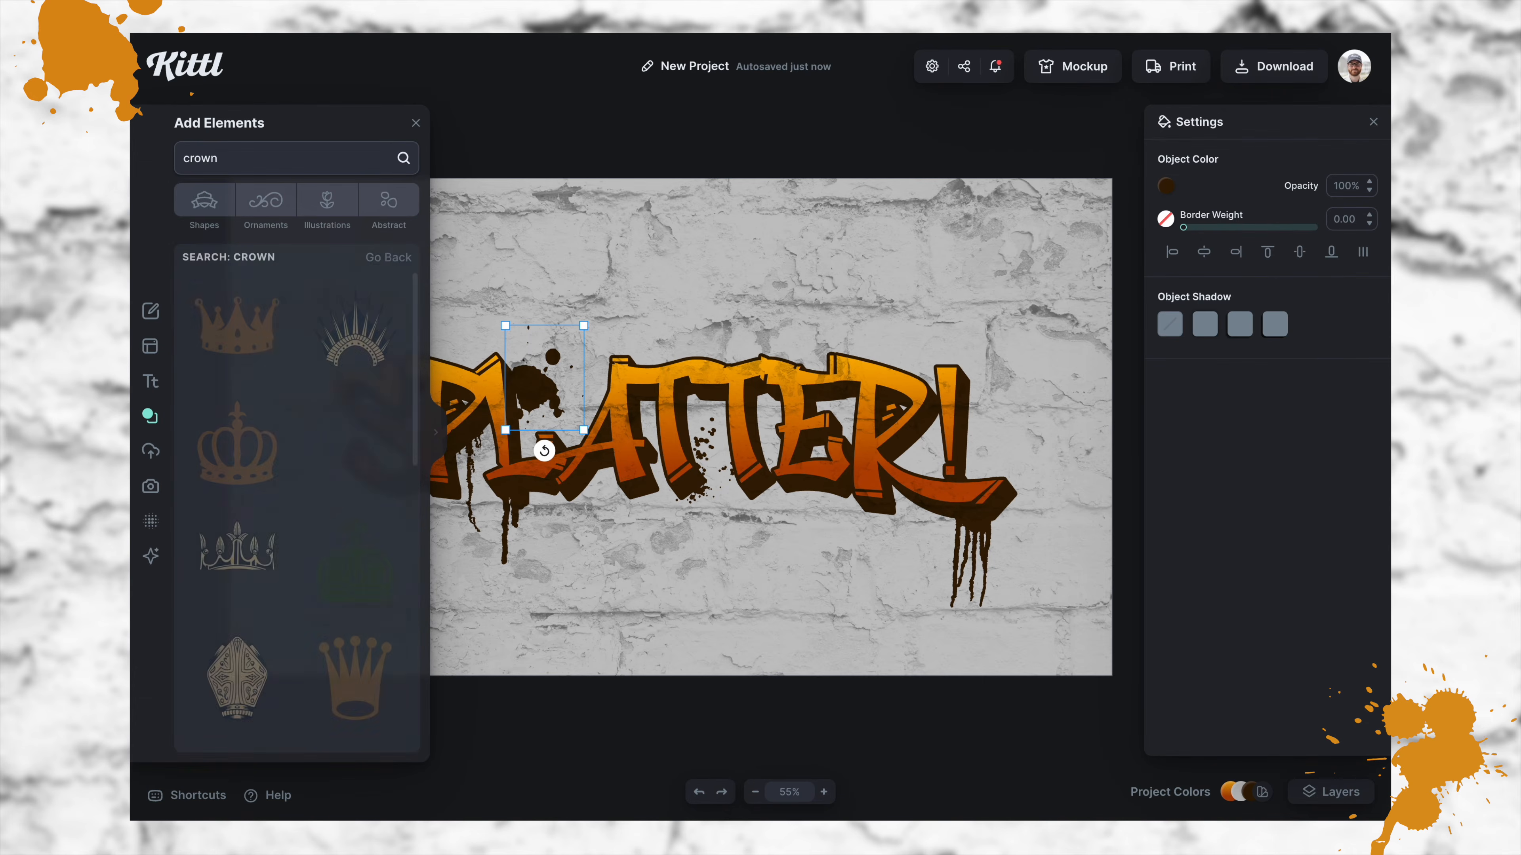
{"action": "scroll", "coordinate": [314, 459], "scroll_direction": "down", "scroll_amount": 2}
{"action": "scroll", "coordinate": [315, 459], "scroll_direction": "down", "scroll_amount": 8}
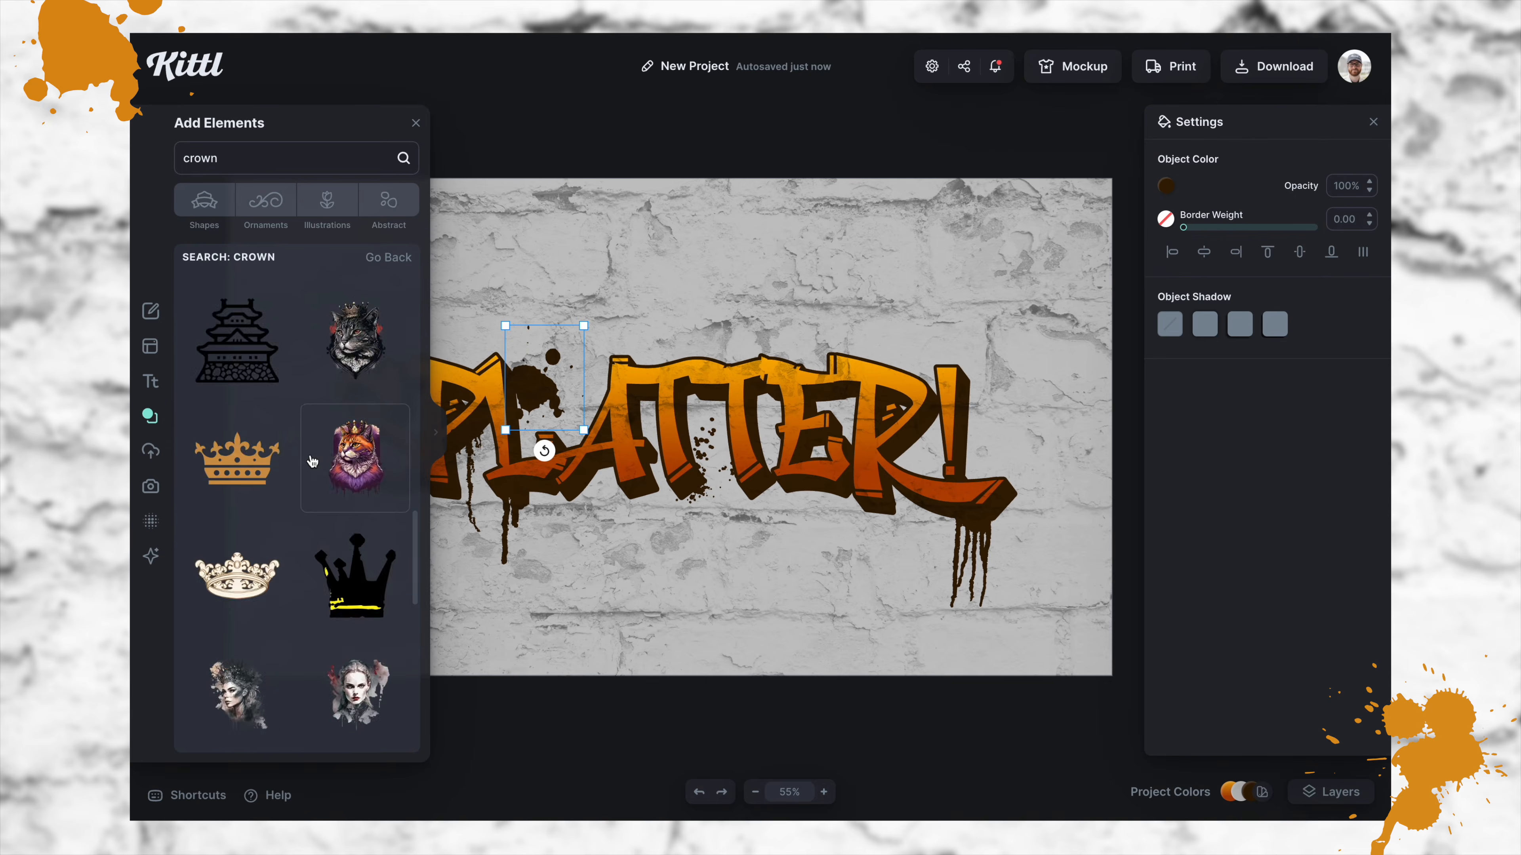
{"action": "scroll", "coordinate": [312, 461], "scroll_direction": "down", "scroll_amount": 3}
{"action": "left_click", "coordinate": [357, 475]}
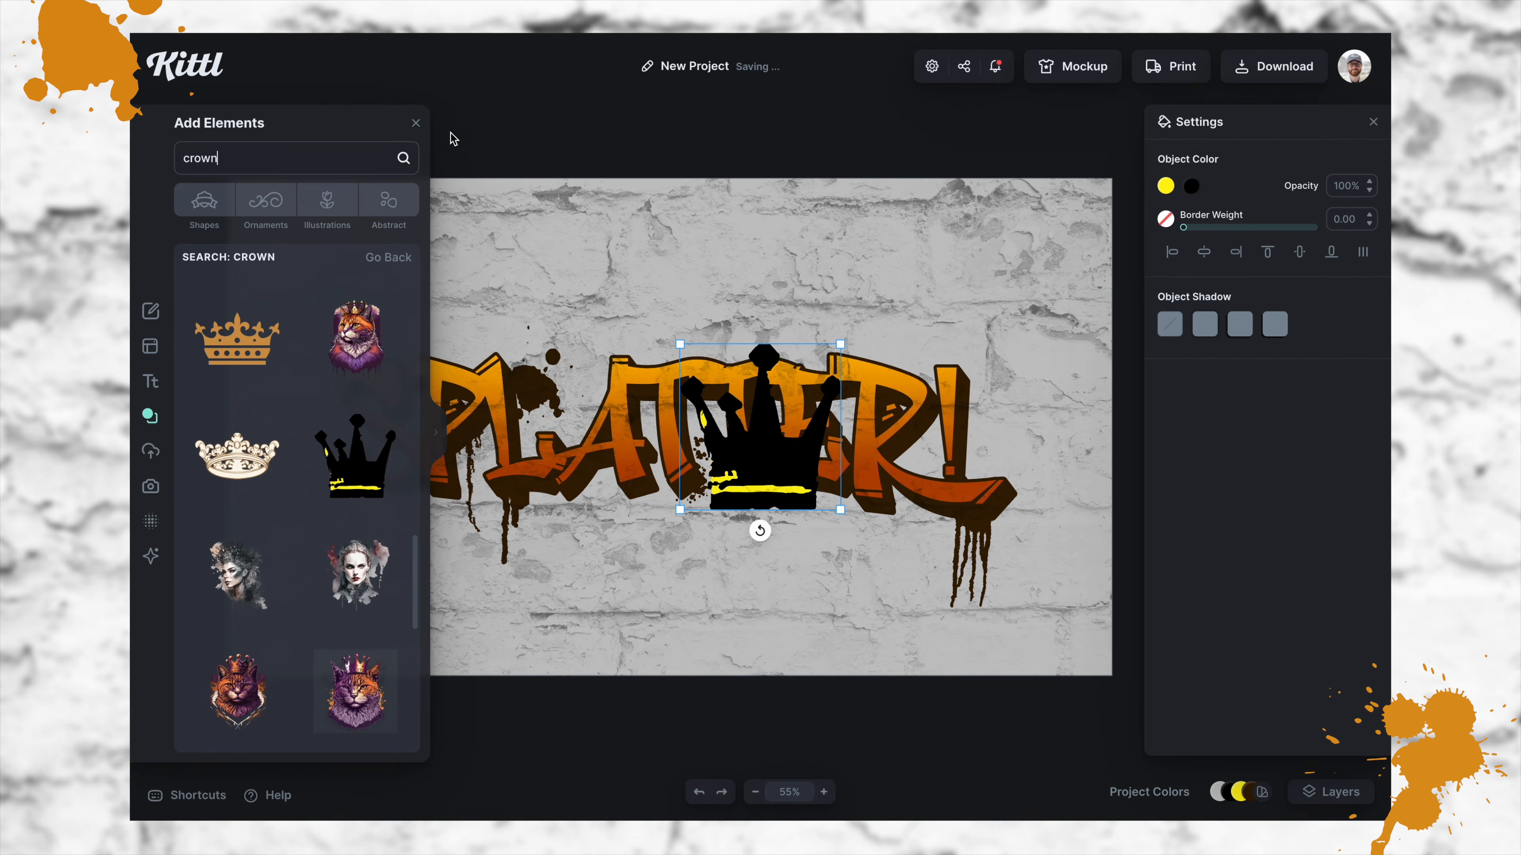
- Place the crown at a smaller size above the L and give it the orange gradient fill with a border
{"action": "left_click", "coordinate": [415, 123]}
{"action": "left_click_drag", "start_coordinate": [738, 475], "coordinate": [573, 346]}
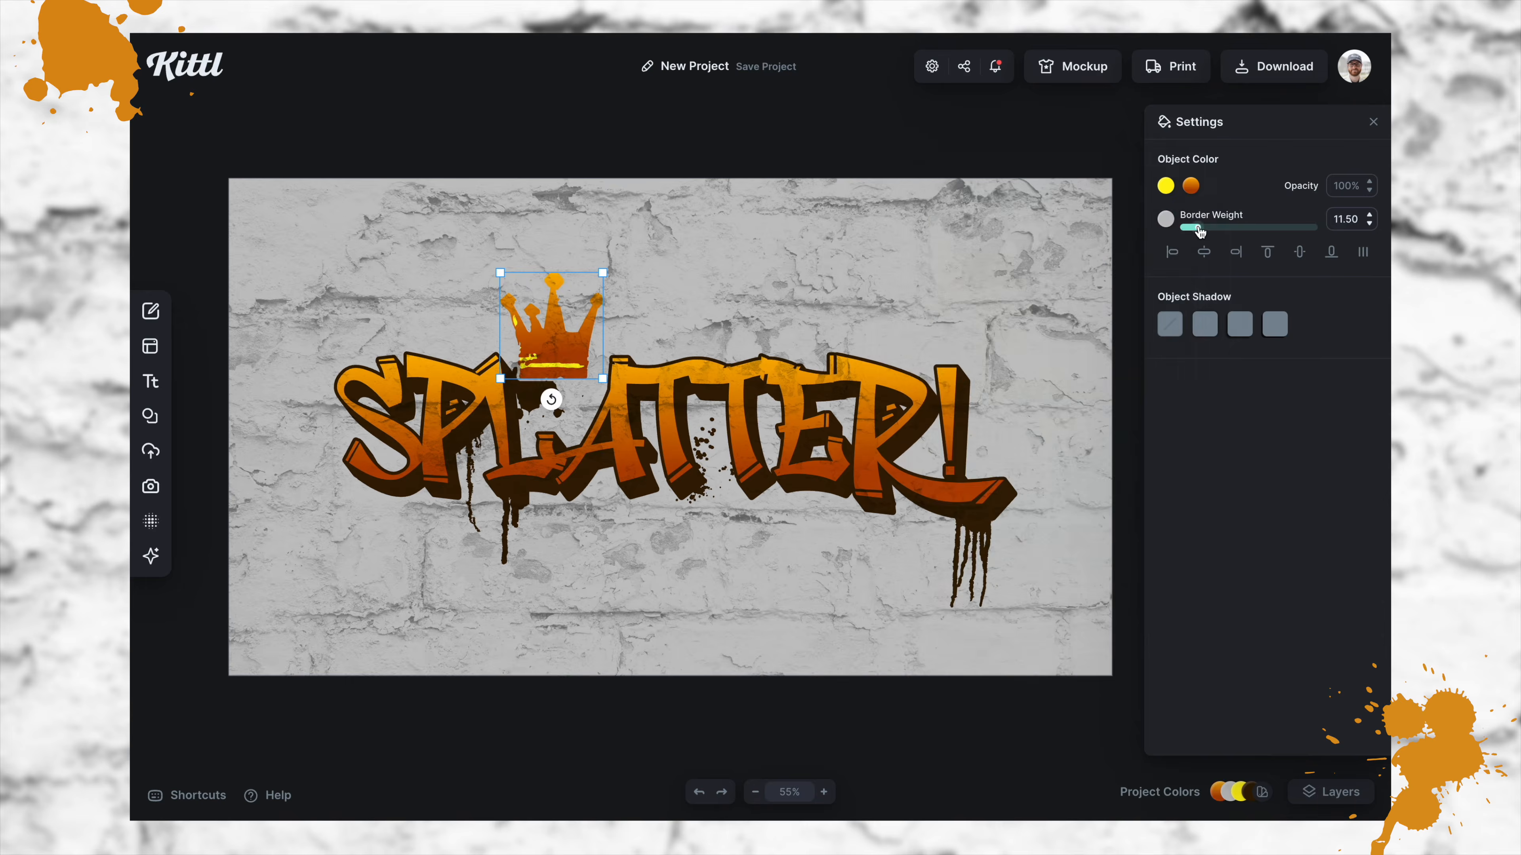
{"action": "left_click_drag", "start_coordinate": [605, 271], "coordinate": [633, 295]}
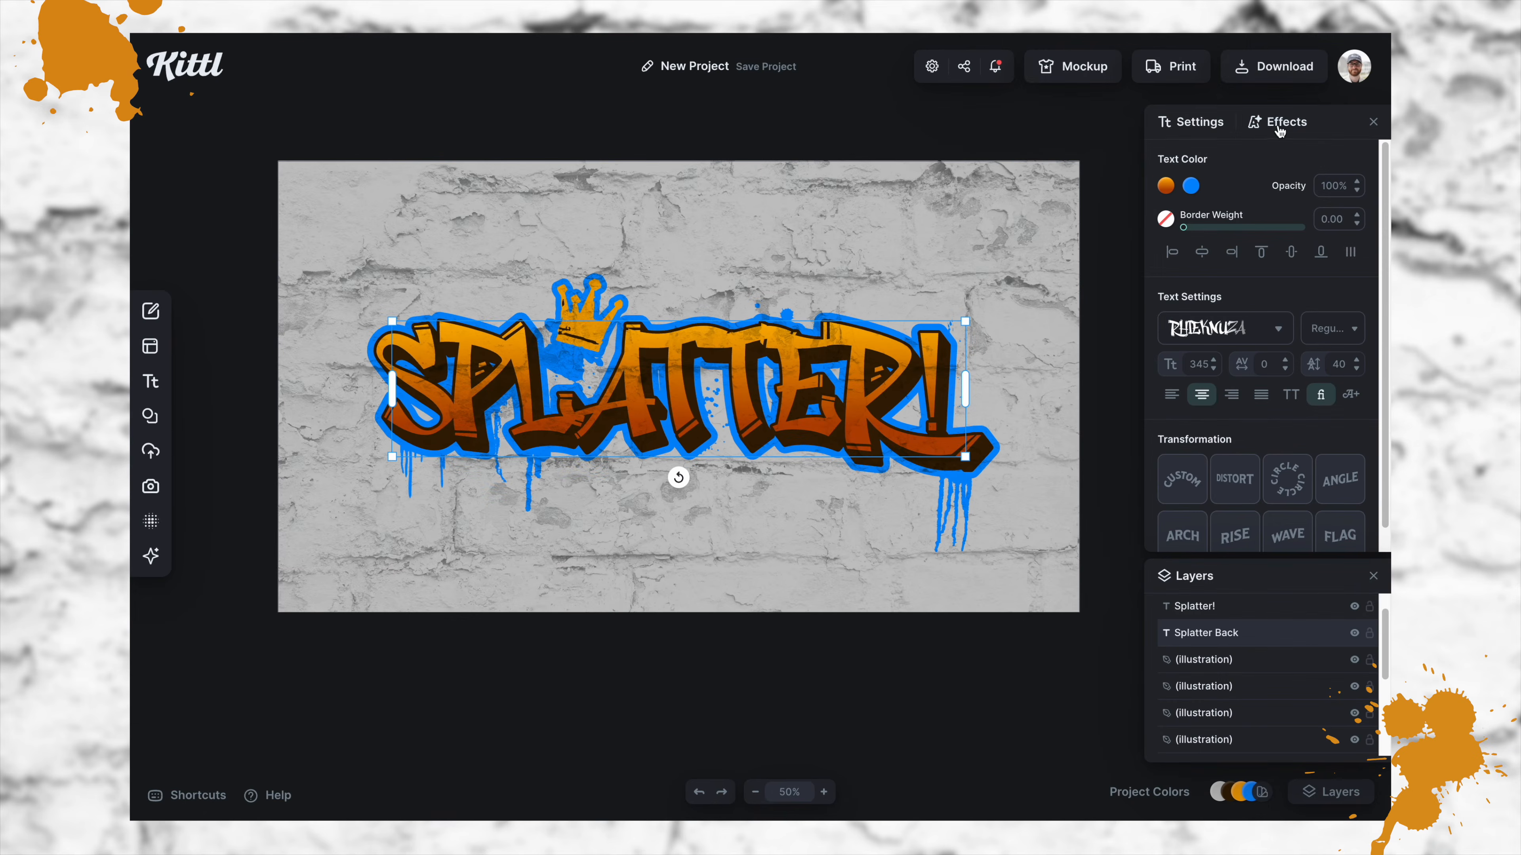
- Slightly widen the block shadow outline of the Splatter Back text and deselect it
{"action": "left_click", "coordinate": [1280, 126]}
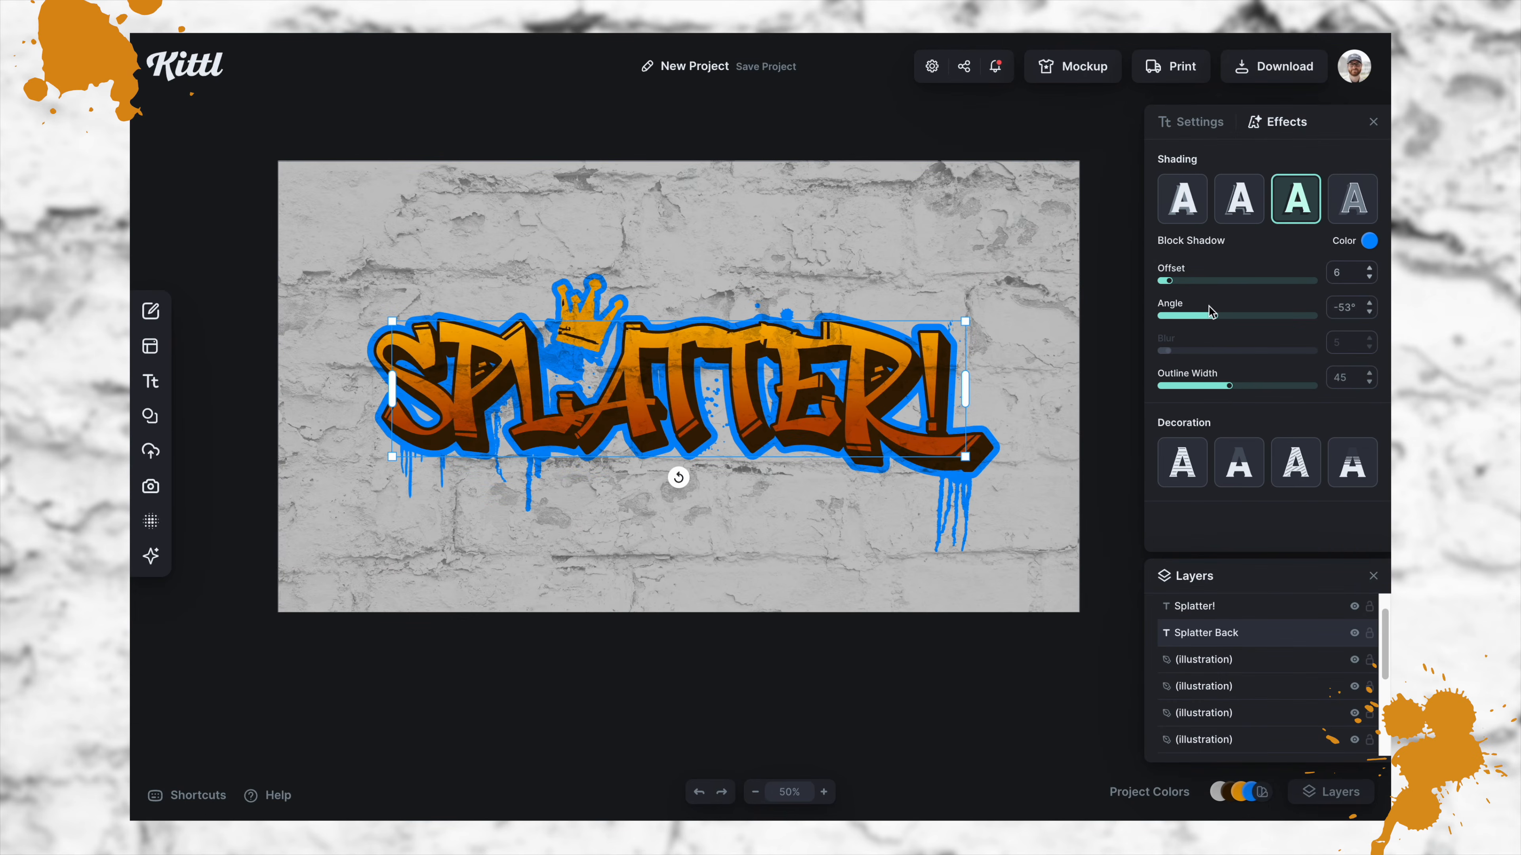
{"action": "left_click_drag", "start_coordinate": [1232, 390], "coordinate": [1236, 390]}
{"action": "left_click", "coordinate": [1088, 363]}
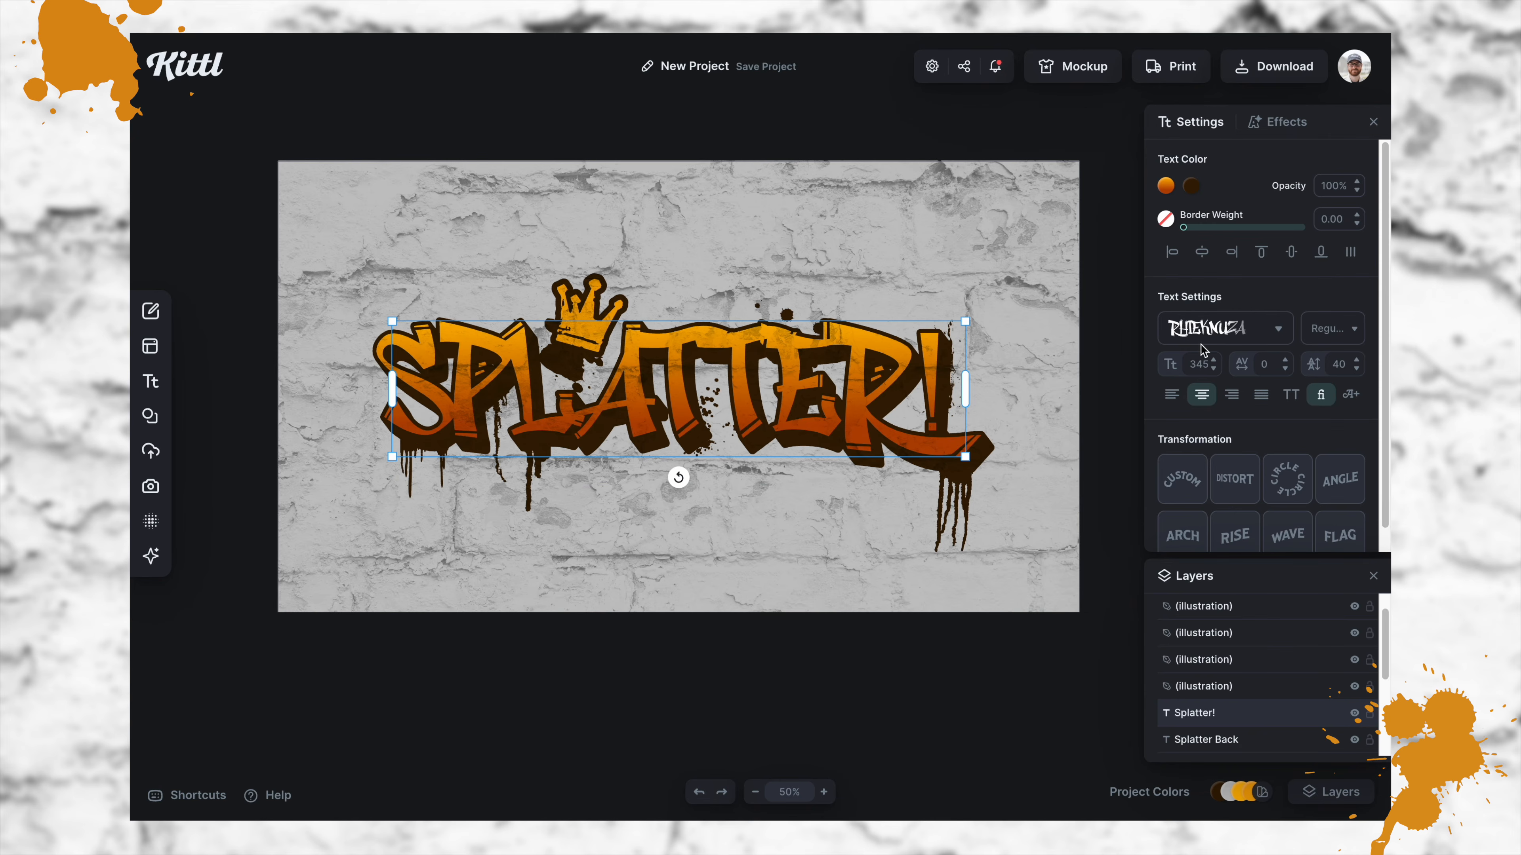
- Change the typeface of the Splatter! and Splatter Back text layers to Liquid Sun
{"action": "left_click", "coordinate": [1218, 330]}
{"action": "left_click", "coordinate": [1012, 288]}
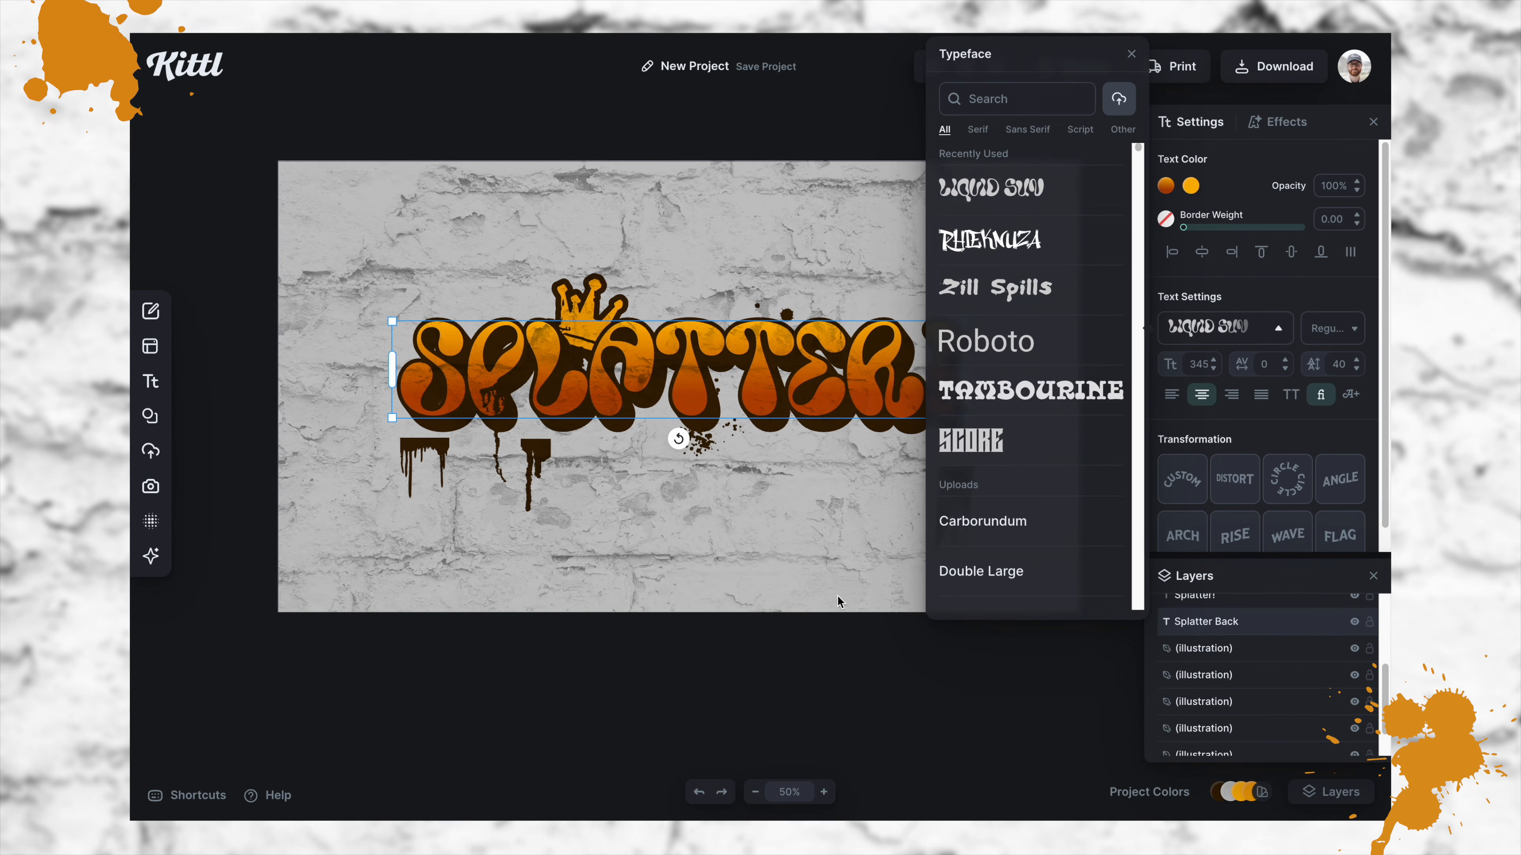
{"action": "scroll", "coordinate": [1298, 649], "scroll_direction": "up", "scroll_amount": 1}
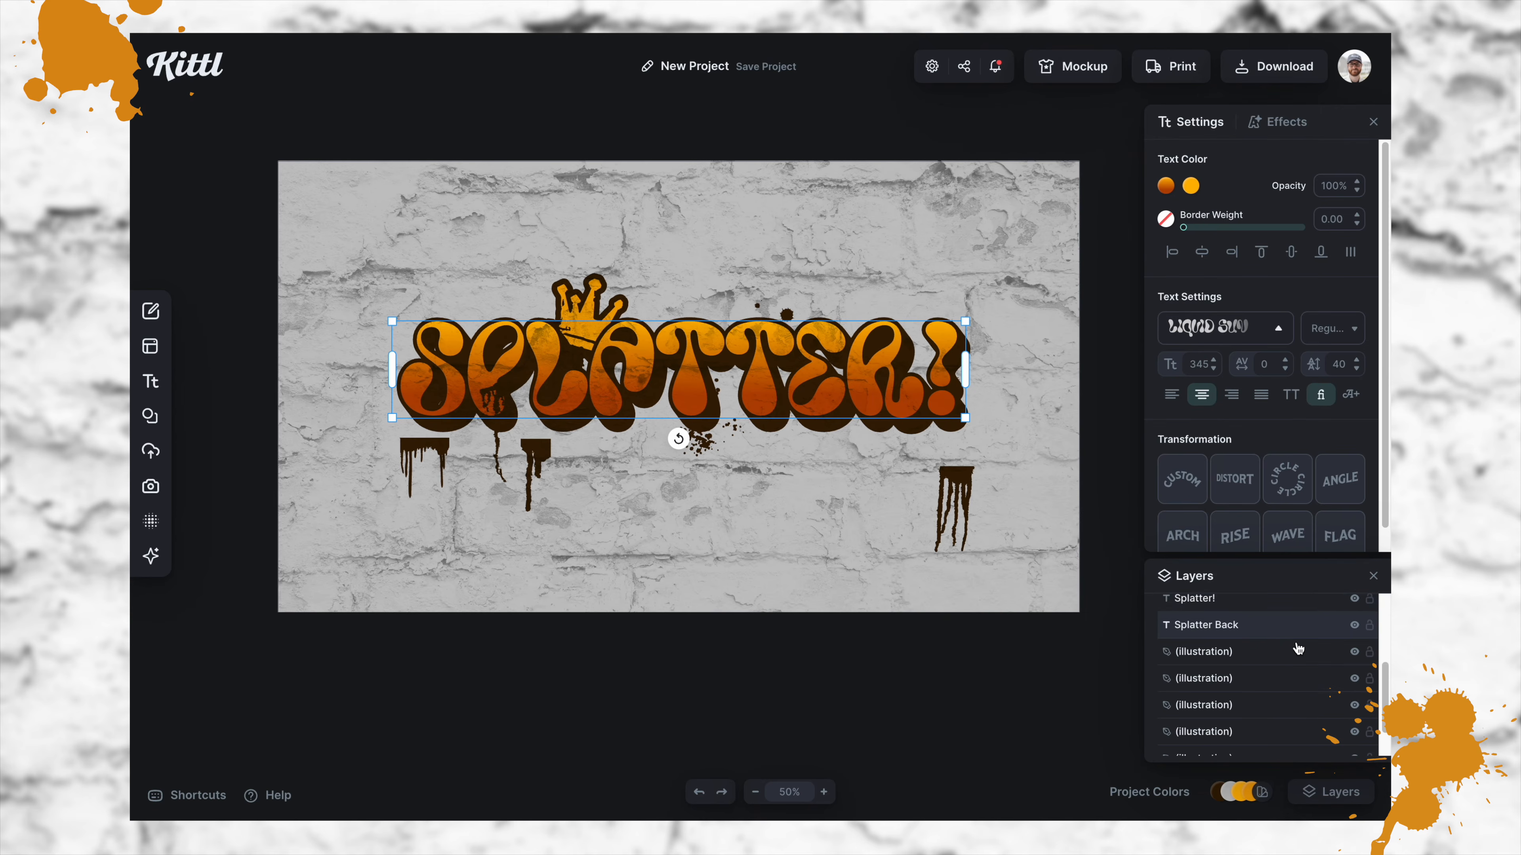
- Select the Splatter! and Splatter Back layers together and nudge them down towards the drips
{"action": "left_click", "coordinate": [1288, 608], "text": "shift"}
{"action": "key", "text": "shift+Down"}
{"action": "key", "text": "shift+Down"}
{"action": "key", "text": "shift+Down"}
{"action": "key", "text": "shift+Down"}
{"action": "key", "text": "shift+Down"}
{"action": "key", "text": "shift+Down"}
{"action": "key", "text": "shift+Down"}
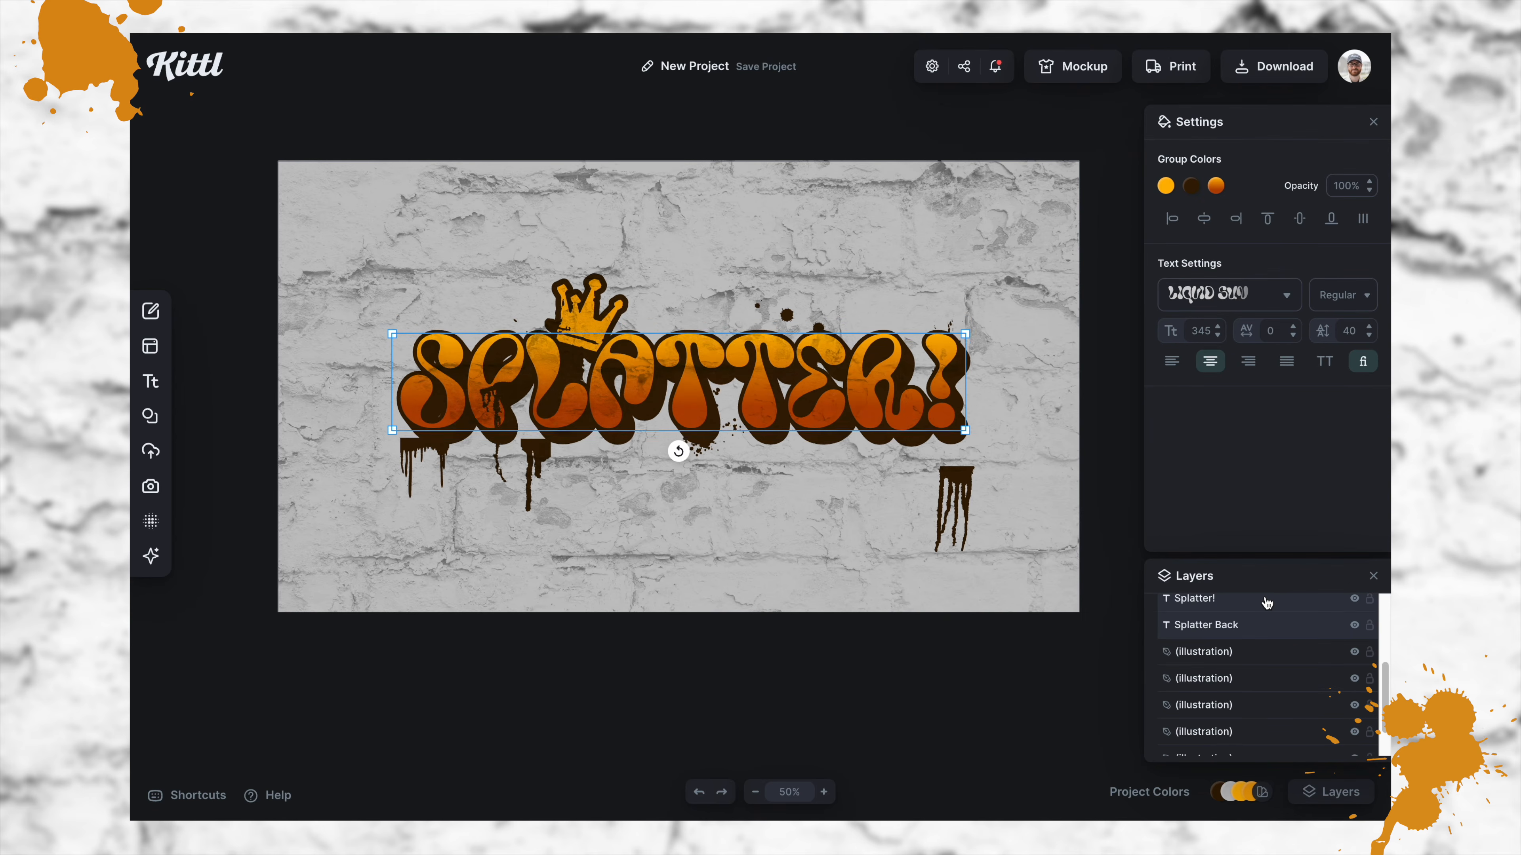
{"action": "key", "text": "shift+Down"}
{"action": "key", "text": "shift+Down"}
- Reposition the outer multi-strand drips and the thin drip against the lower edge of the new lettering
{"action": "left_click_drag", "start_coordinate": [956, 476], "coordinate": [936, 456]}
{"action": "left_click_drag", "start_coordinate": [422, 447], "coordinate": [442, 458]}
{"action": "left_click_drag", "start_coordinate": [498, 413], "coordinate": [514, 473]}
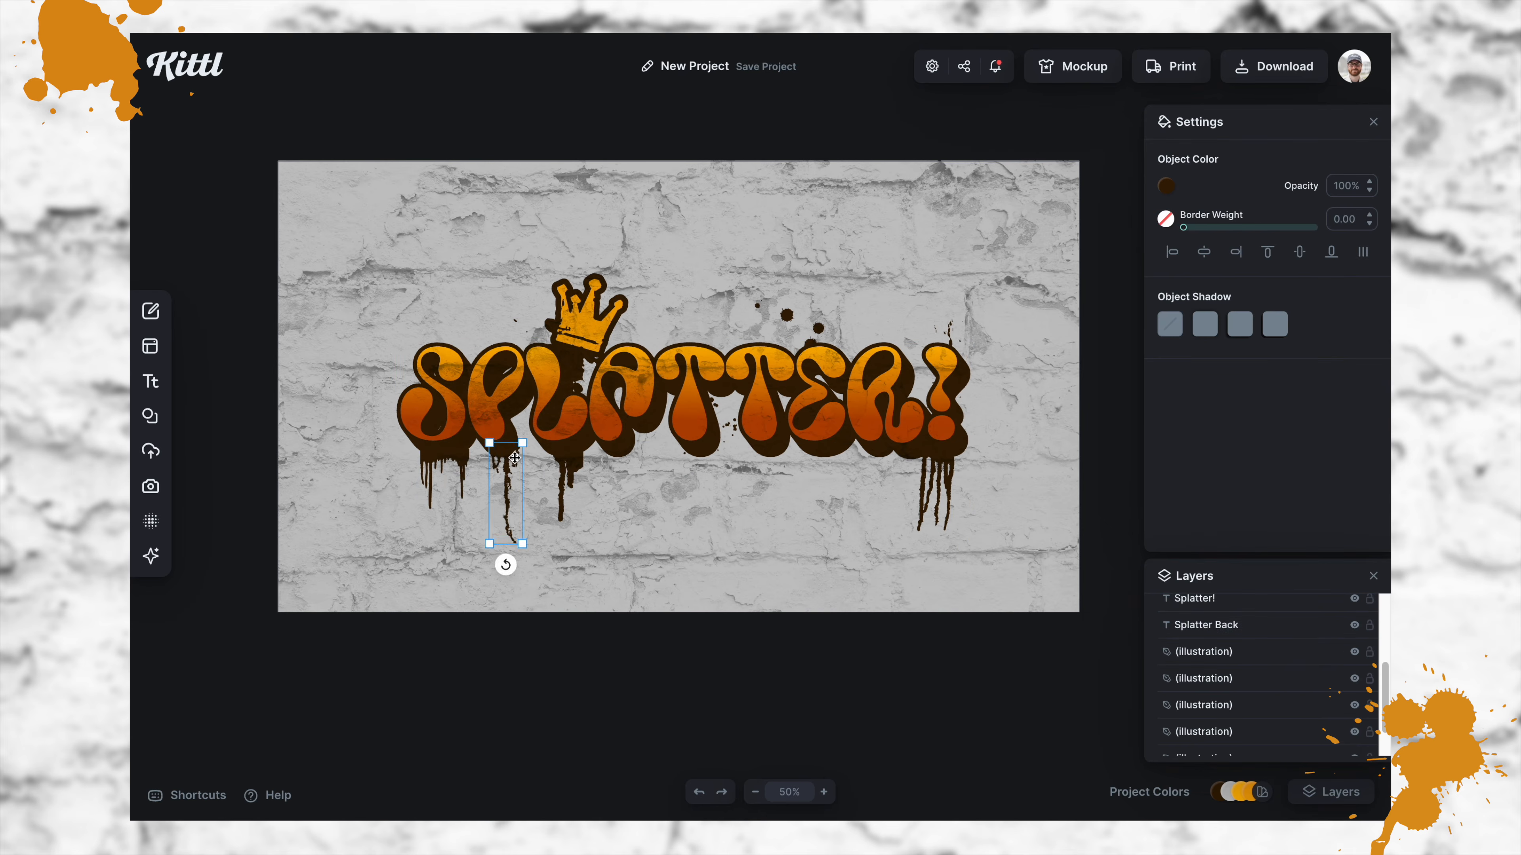
- Move the crown slightly up and left above the L, and shift the thin drip beneath the first T
{"action": "left_click_drag", "start_coordinate": [589, 317], "coordinate": [572, 306]}
{"action": "left_click", "coordinate": [1083, 486]}
{"action": "left_click_drag", "start_coordinate": [508, 473], "coordinate": [701, 473]}
{"action": "left_click", "coordinate": [786, 315]}
{"action": "left_click", "coordinate": [1030, 516]}
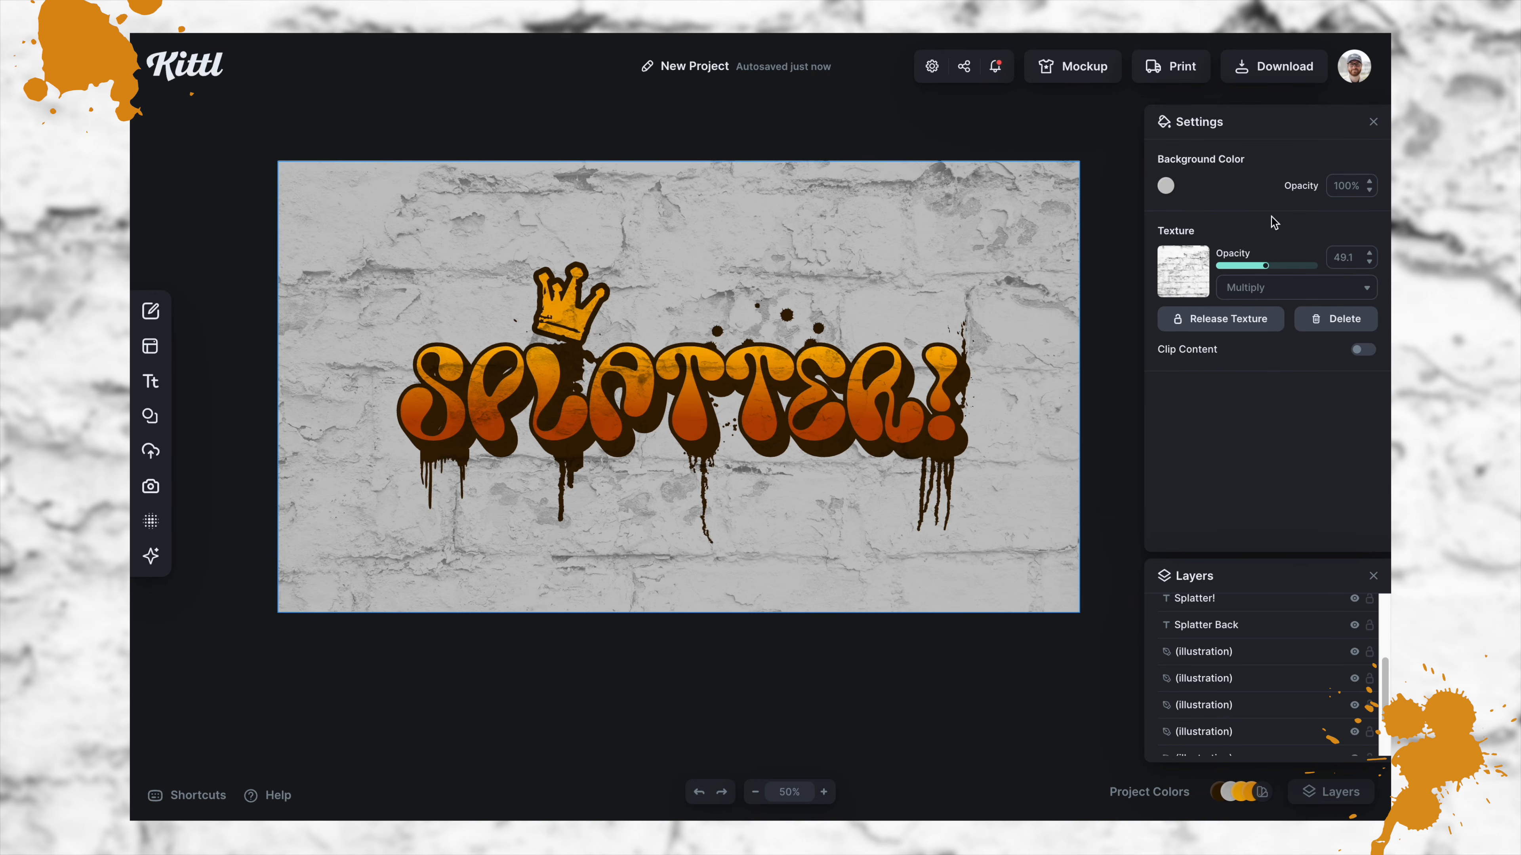
- Apply the Fading Color Cut decoration to the Splatter! text
{"action": "left_click", "coordinate": [863, 413]}
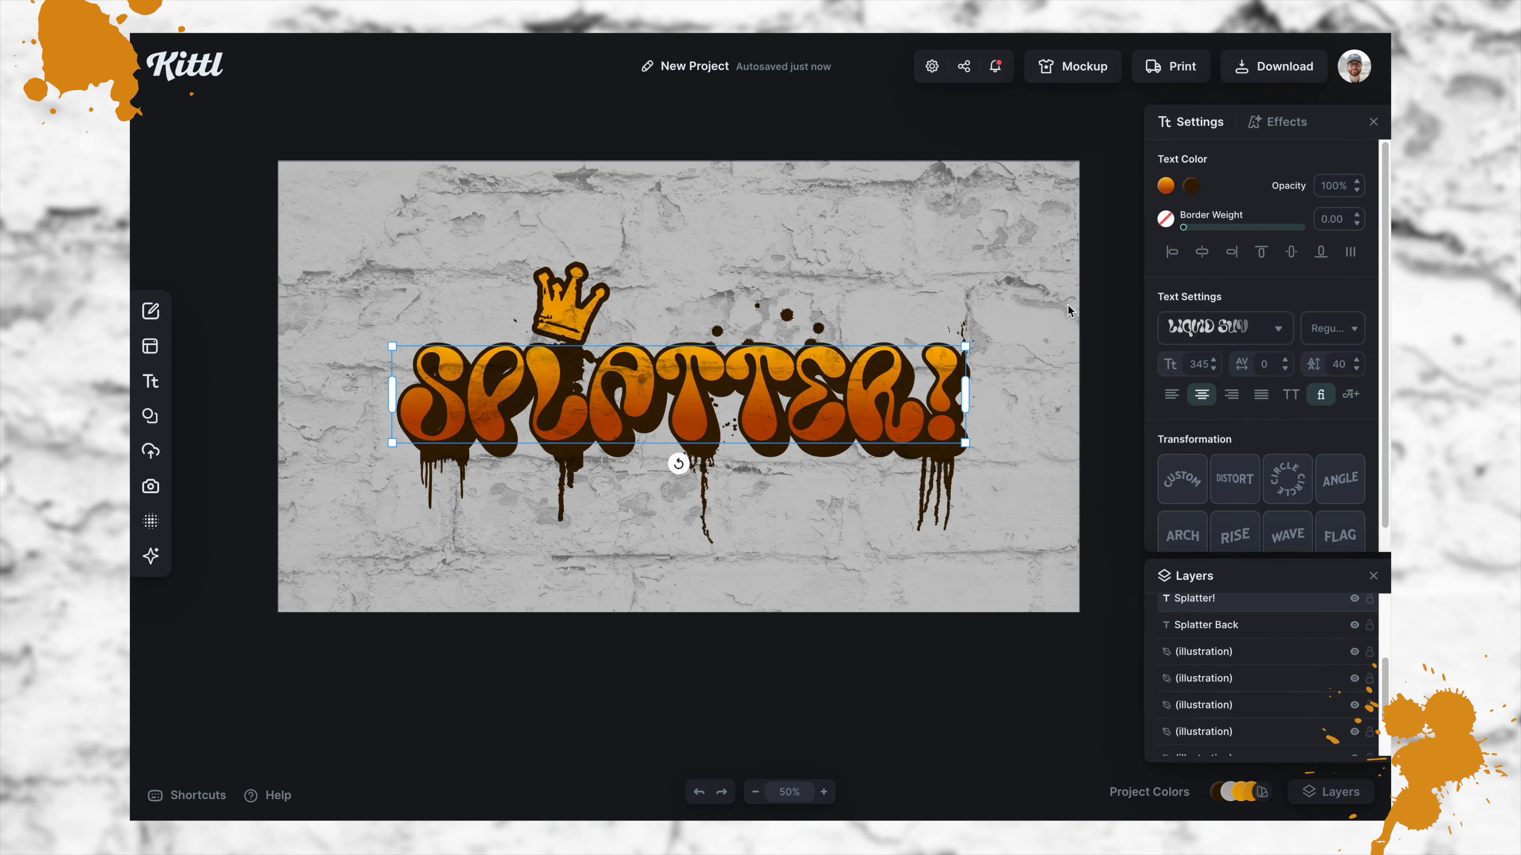
{"action": "left_click", "coordinate": [1281, 122]}
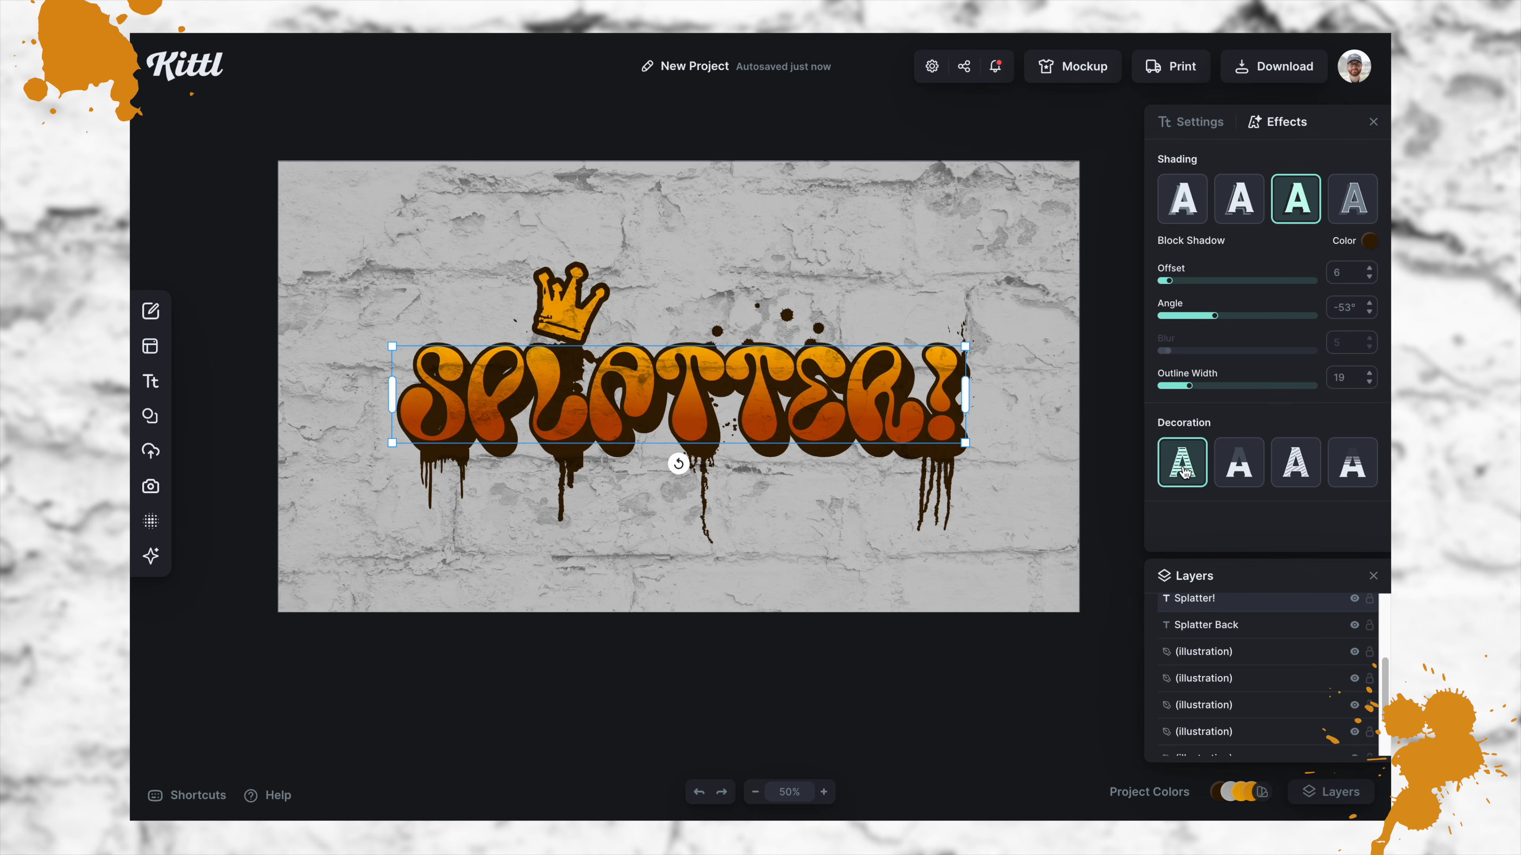
{"action": "left_click", "coordinate": [1362, 471]}
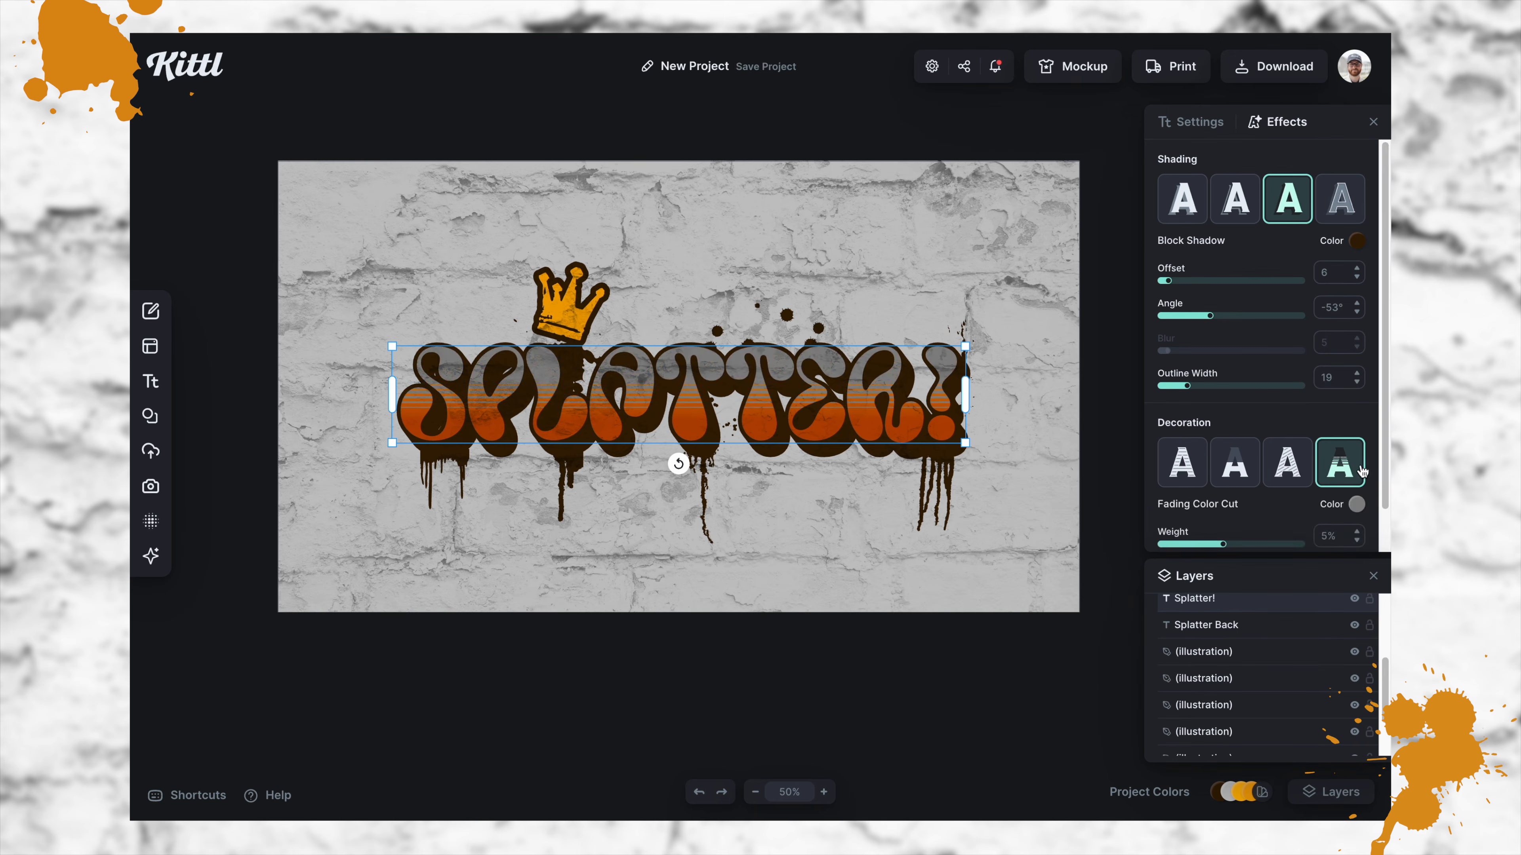
- Try yellow-orange f2a400 as the Fading Color Cut's colour and deselect the text
{"action": "left_click", "coordinate": [1355, 505]}
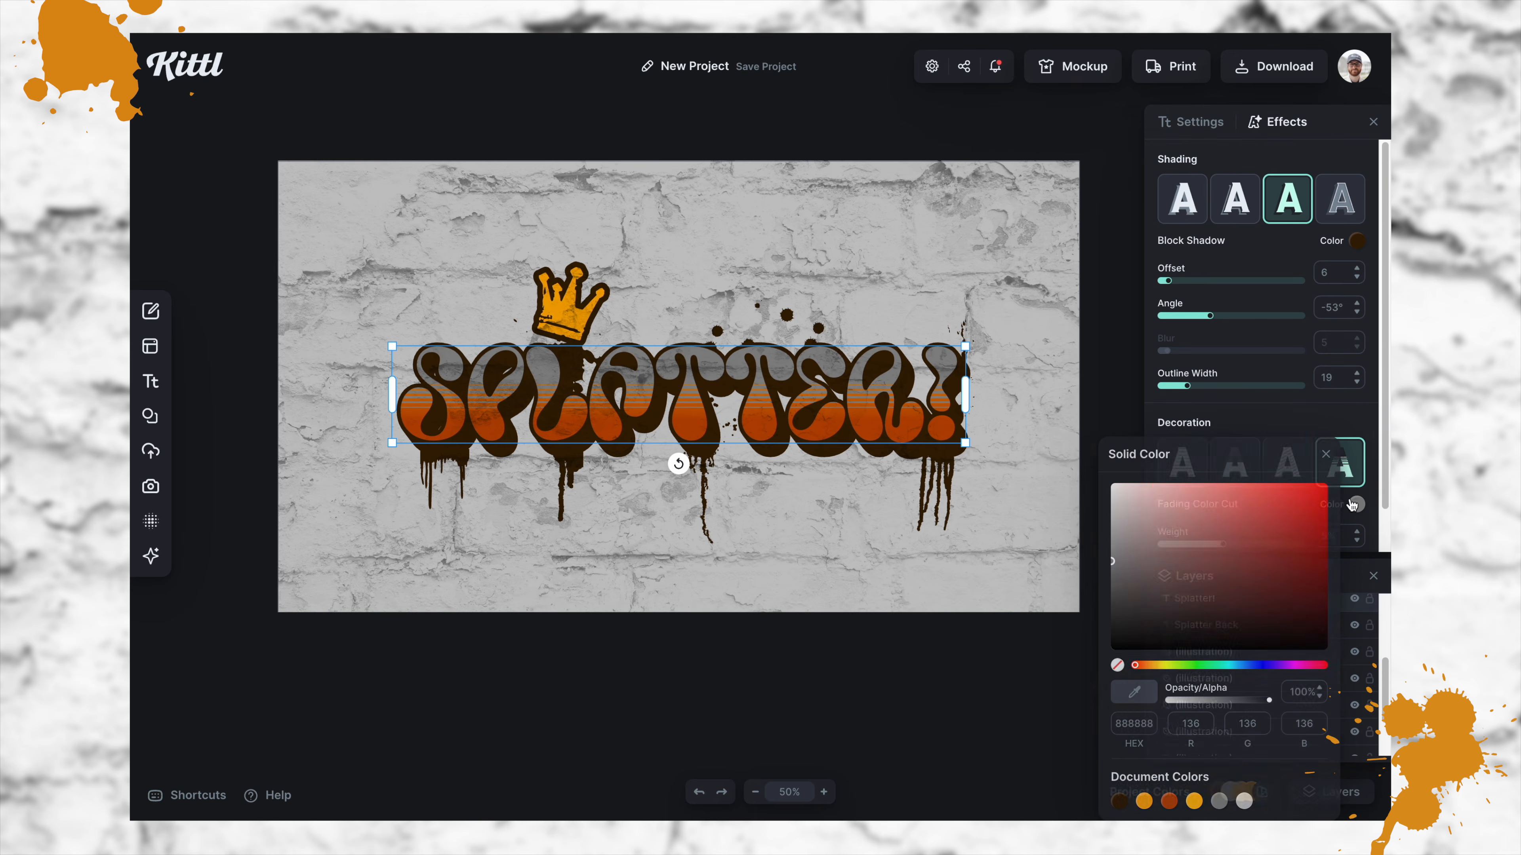
{"action": "left_click", "coordinate": [1144, 801]}
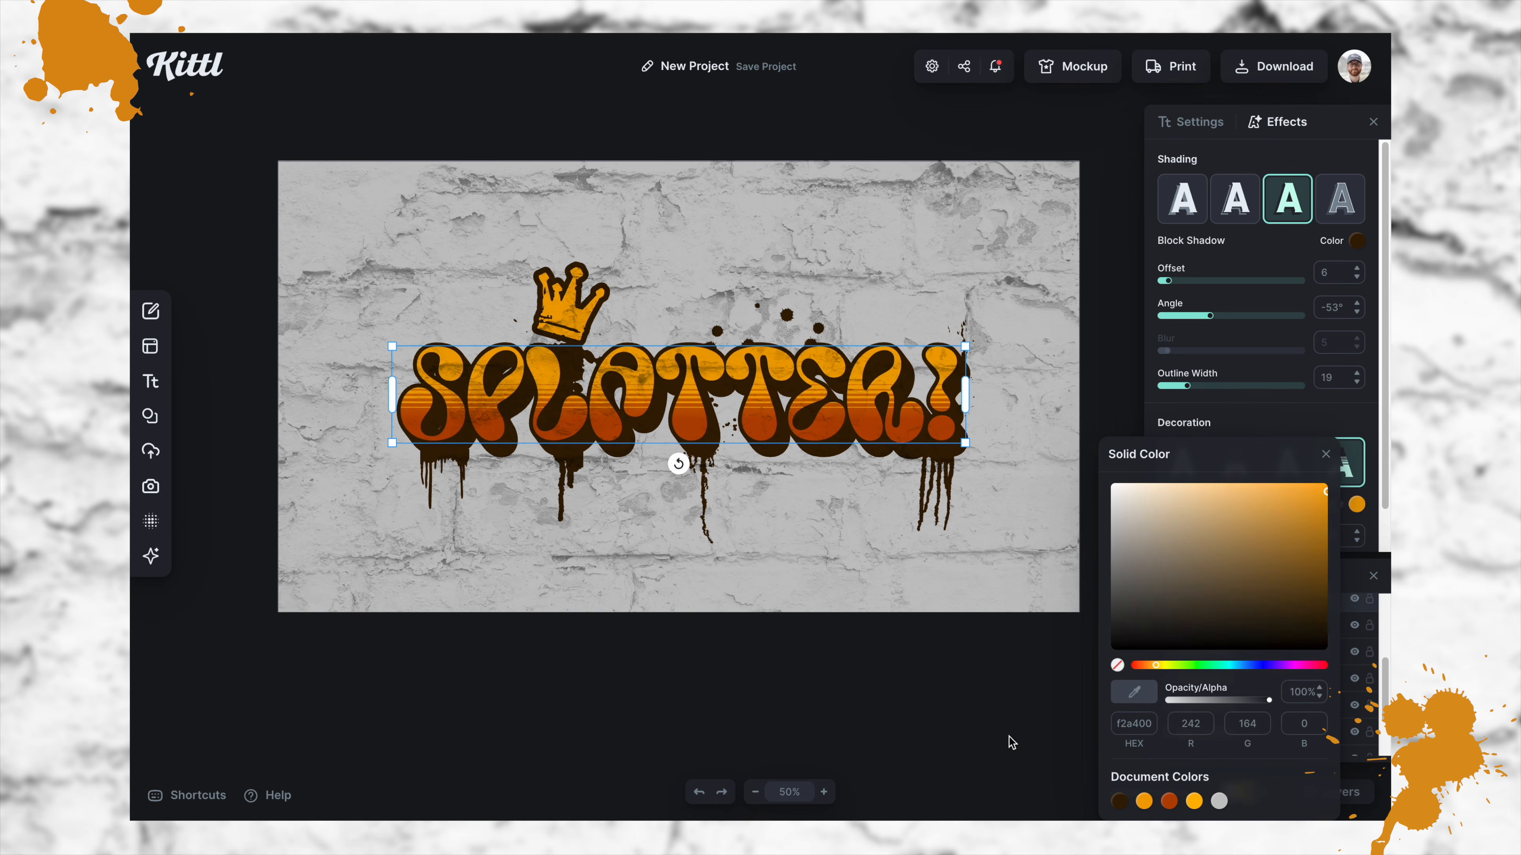
{"action": "left_click", "coordinate": [847, 619]}
- Undo the last colour change to the text's decoration
{"action": "key", "text": "ctrl+z"}
{"action": "key", "text": "ctrl+z"}
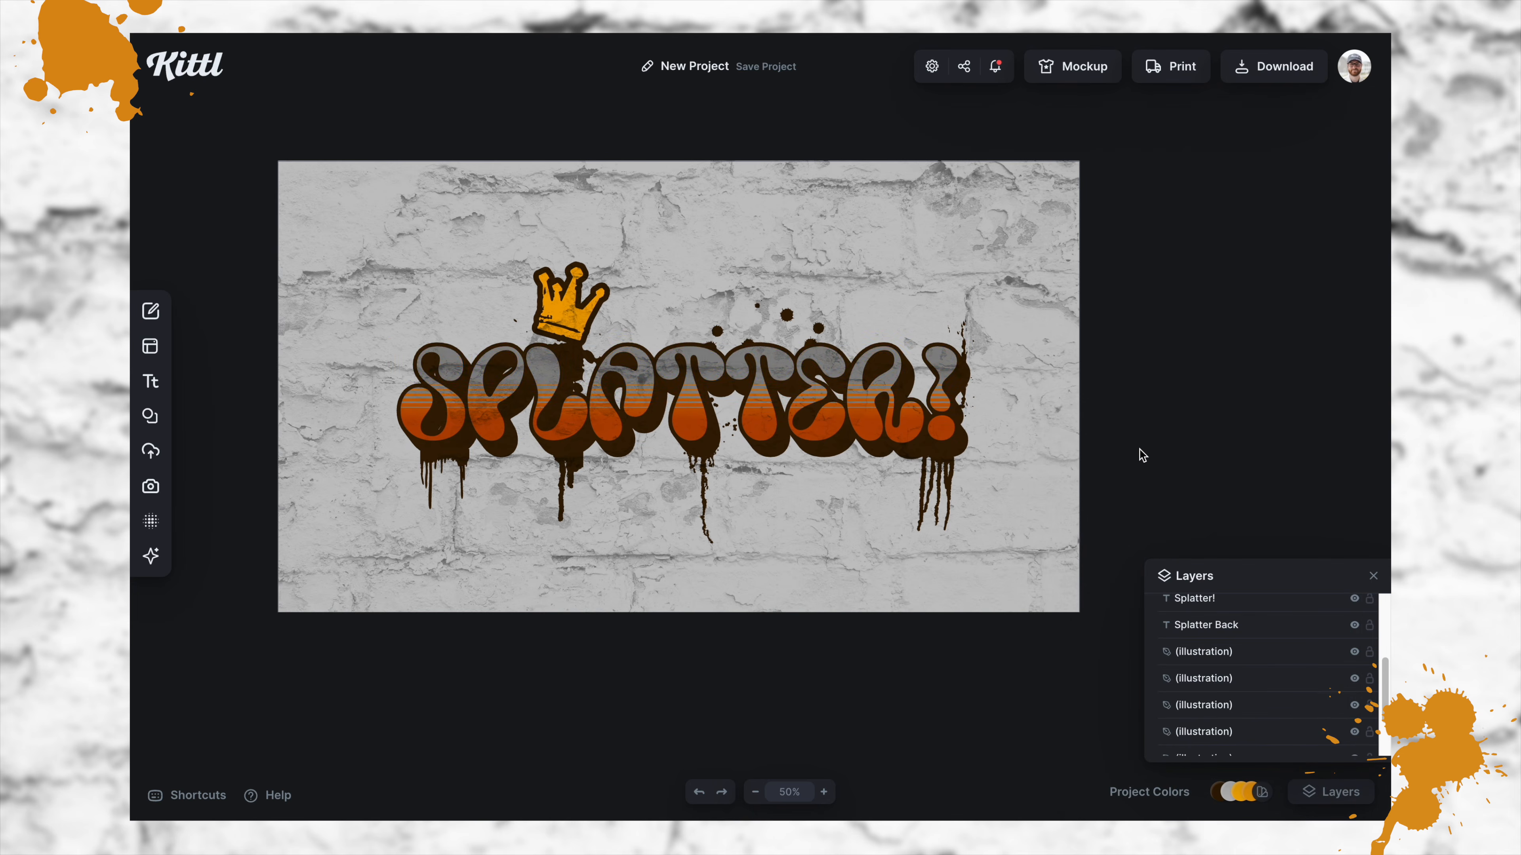